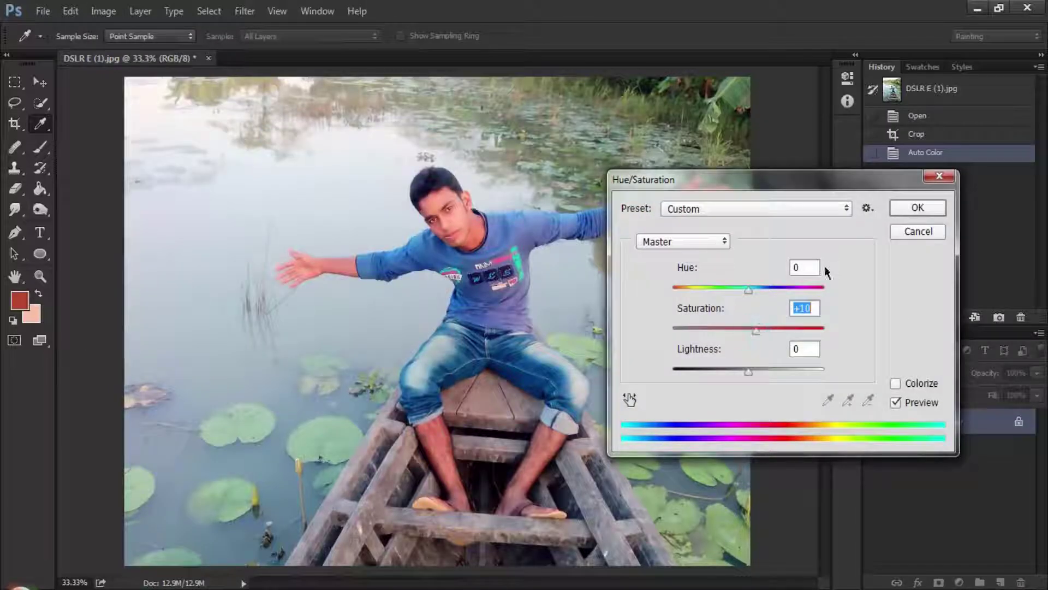
Apply the +10 saturation adjustment and shift the midtones slightly toward cyan with a Color Balance adjustment.
{"action": "left_click", "coordinate": [913, 207]}
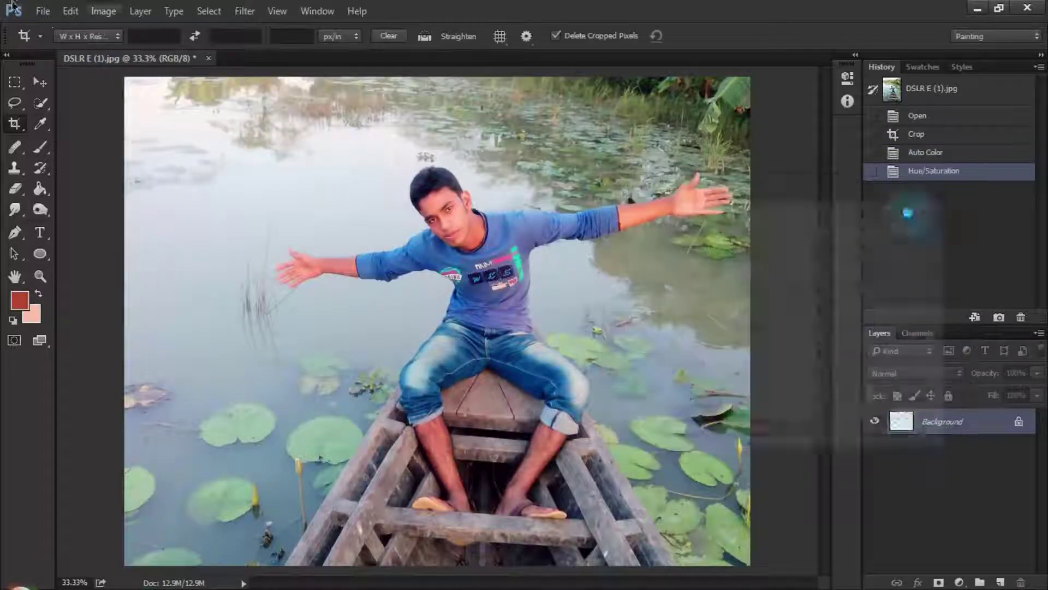
{"action": "left_click", "coordinate": [103, 12]}
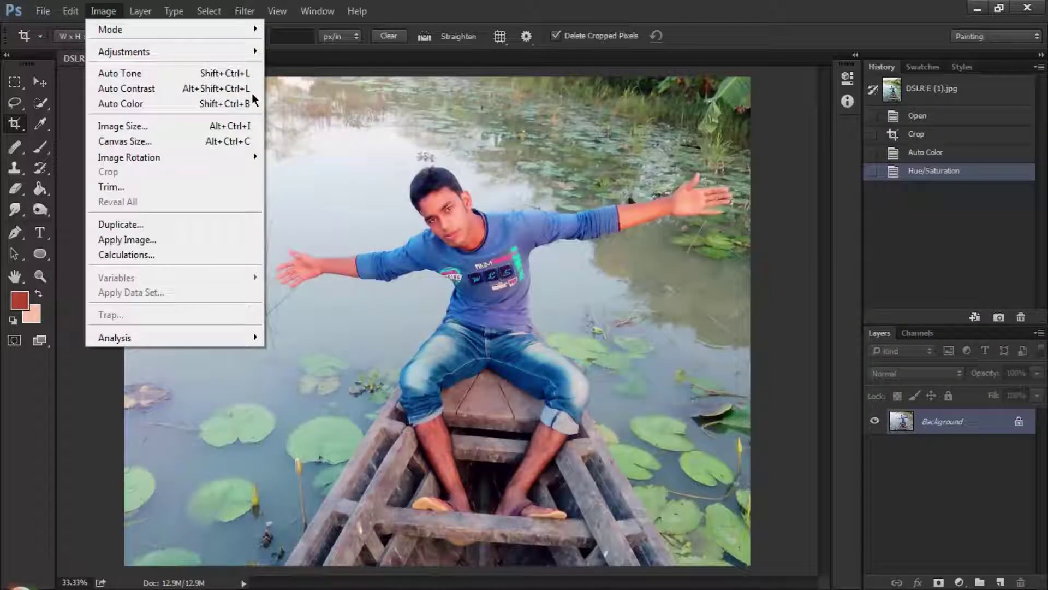
{"action": "mouse_move", "coordinate": [124, 52]}
{"action": "left_click", "coordinate": [349, 145]}
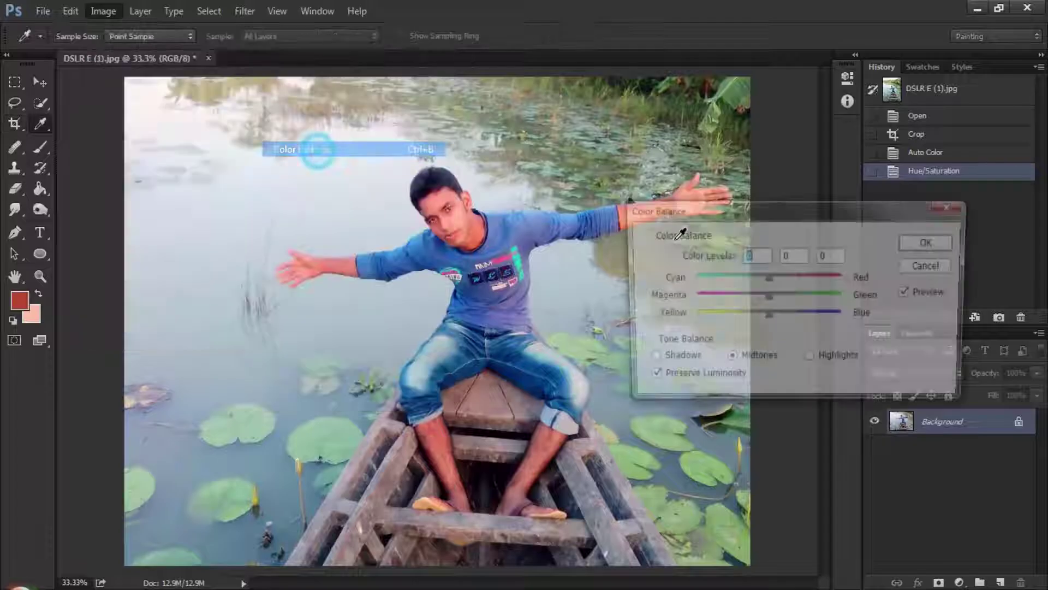
{"action": "mouse_move", "coordinate": [766, 277]}
{"action": "left_mouse_down"}
{"action": "mouse_move", "coordinate": [778, 278]}
{"action": "mouse_move", "coordinate": [755, 297]}
{"action": "mouse_move", "coordinate": [763, 279]}
{"action": "mouse_move", "coordinate": [751, 278]}
{"action": "left_mouse_up"}
{"action": "key", "text": "Tab"}
{"action": "key", "text": "Tab"}
{"action": "left_click", "coordinate": [931, 242]}
{"action": "key", "text": "c"}
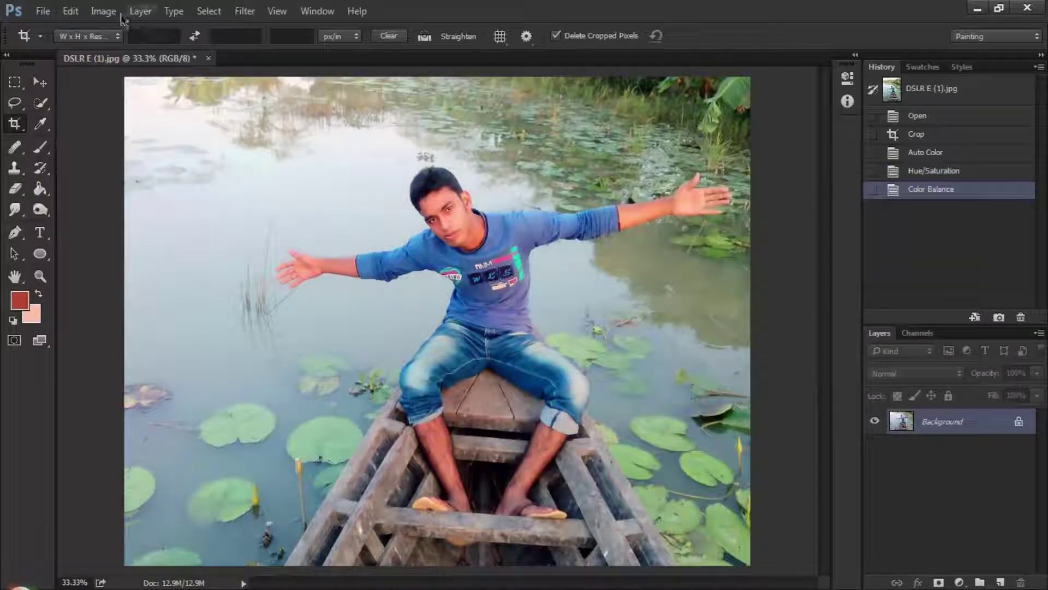
Start a Selective Color adjustment and set the Reds to cyan -34% and magenta -21%, also lowering their yellow and black.
{"action": "left_click", "coordinate": [103, 11]}
{"action": "mouse_move", "coordinate": [131, 49]}
{"action": "left_click", "coordinate": [308, 294]}
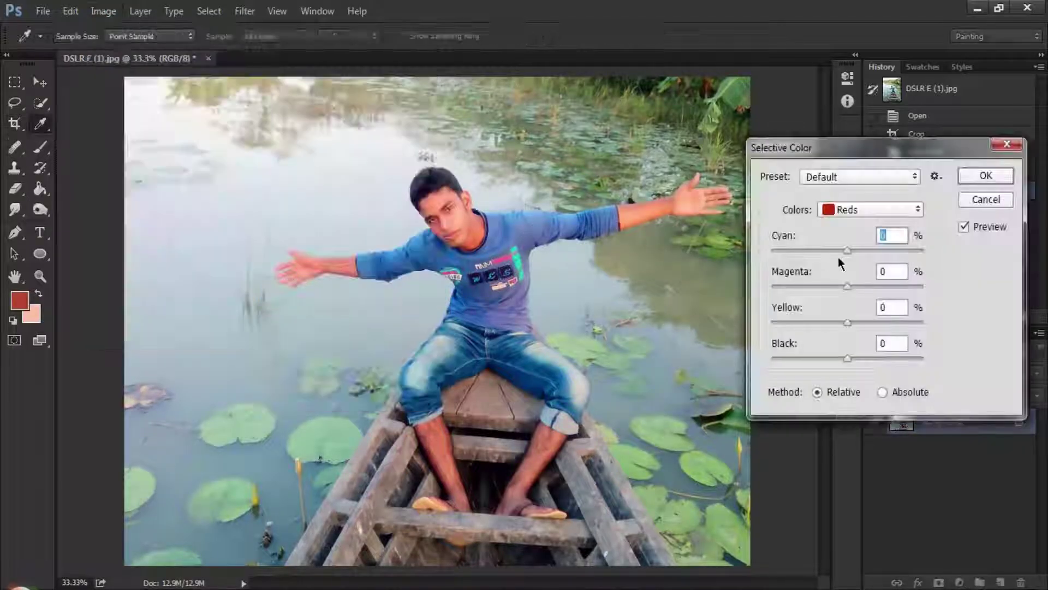
{"action": "left_click_drag", "start_coordinate": [848, 250], "coordinate": [821, 253]}
{"action": "left_click_drag", "start_coordinate": [847, 286], "coordinate": [831, 286]}
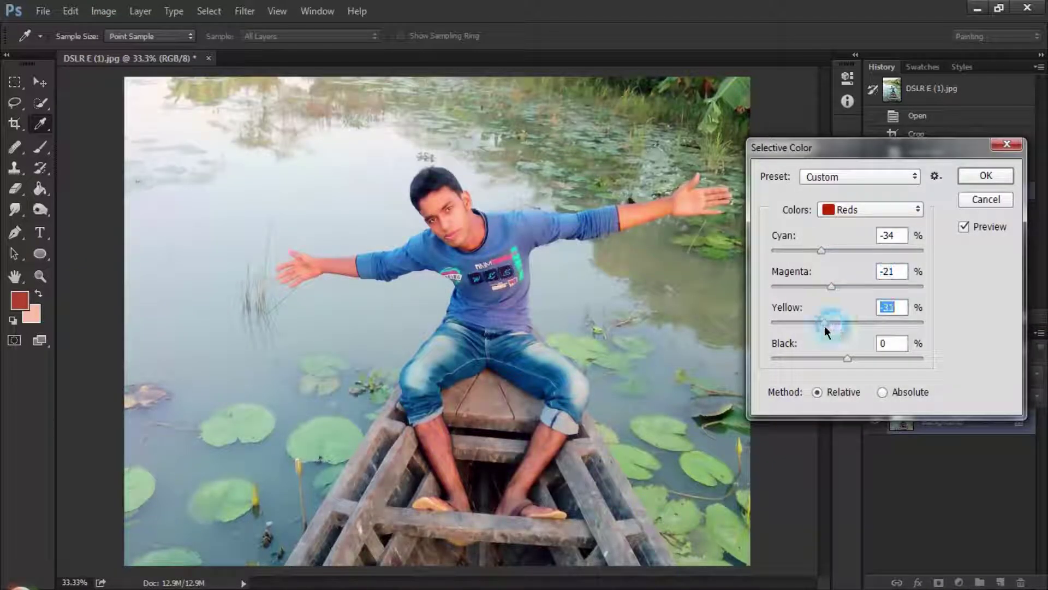
Set the Greens to cyan +100%, magenta -100% and yellow +100%, and raise their black.
{"action": "left_click", "coordinate": [845, 213]}
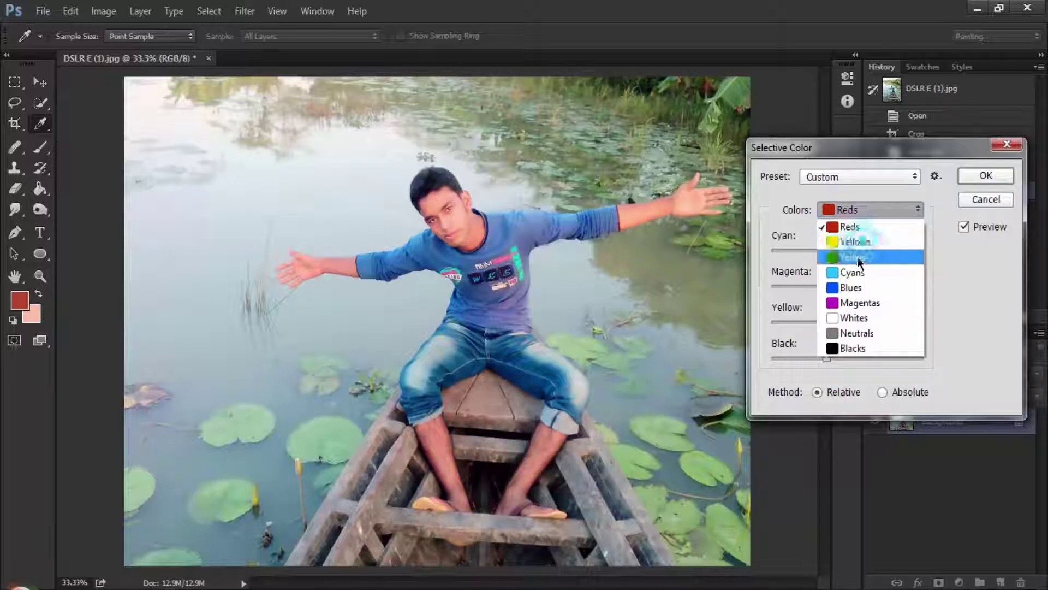
{"action": "left_click", "coordinate": [856, 257]}
{"action": "left_click_drag", "start_coordinate": [847, 250], "coordinate": [929, 253]}
{"action": "left_click_drag", "start_coordinate": [847, 286], "coordinate": [743, 270]}
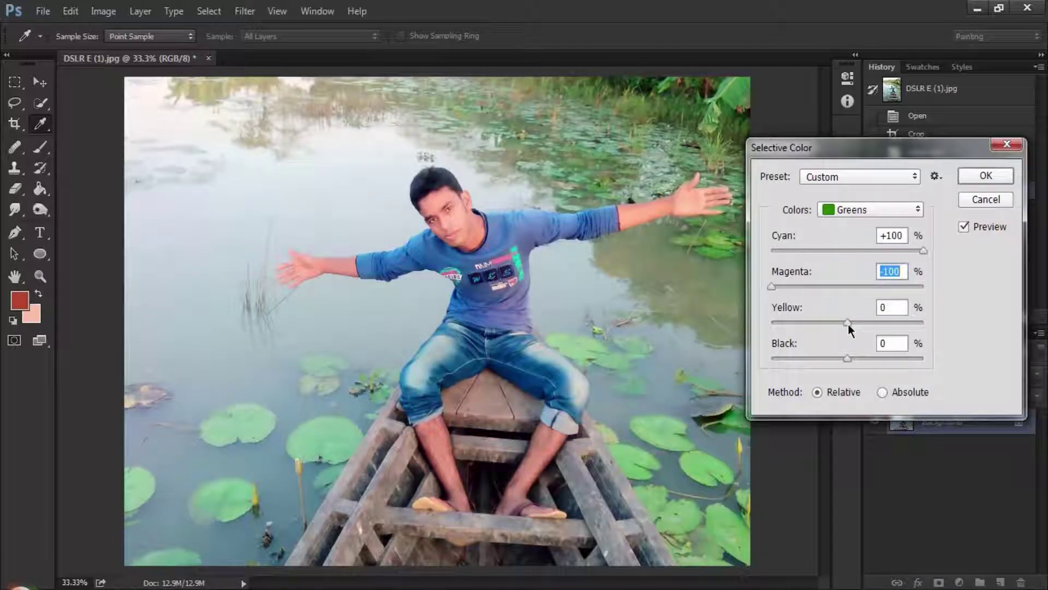
{"action": "left_click_drag", "start_coordinate": [848, 323], "coordinate": [918, 324]}
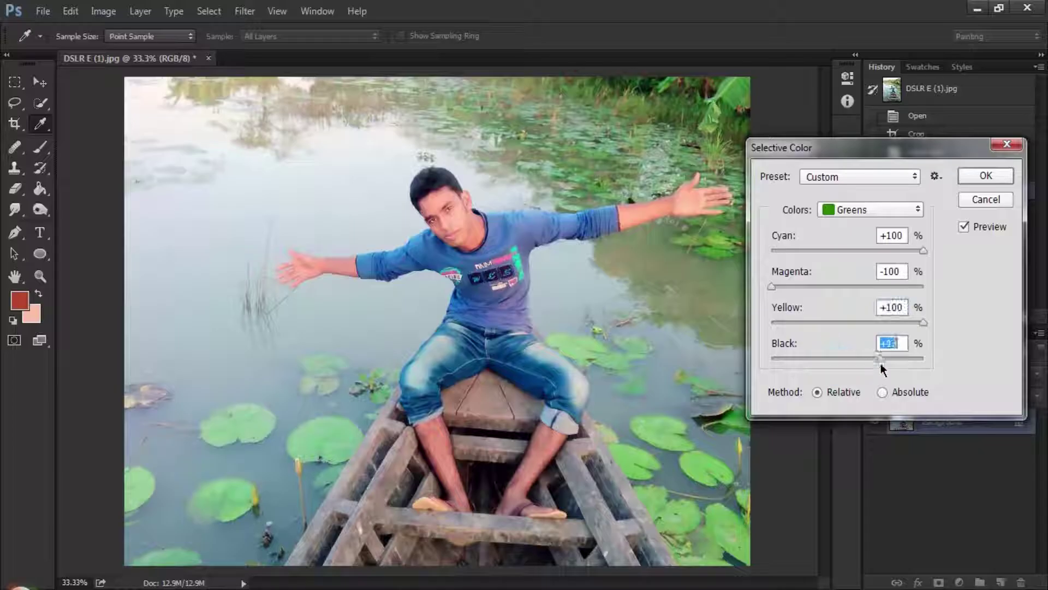
Set the Cyans in Selective Color to cyan +81%, magenta +53% and yellow -60%.
{"action": "left_click", "coordinate": [871, 210]}
{"action": "left_click", "coordinate": [856, 271]}
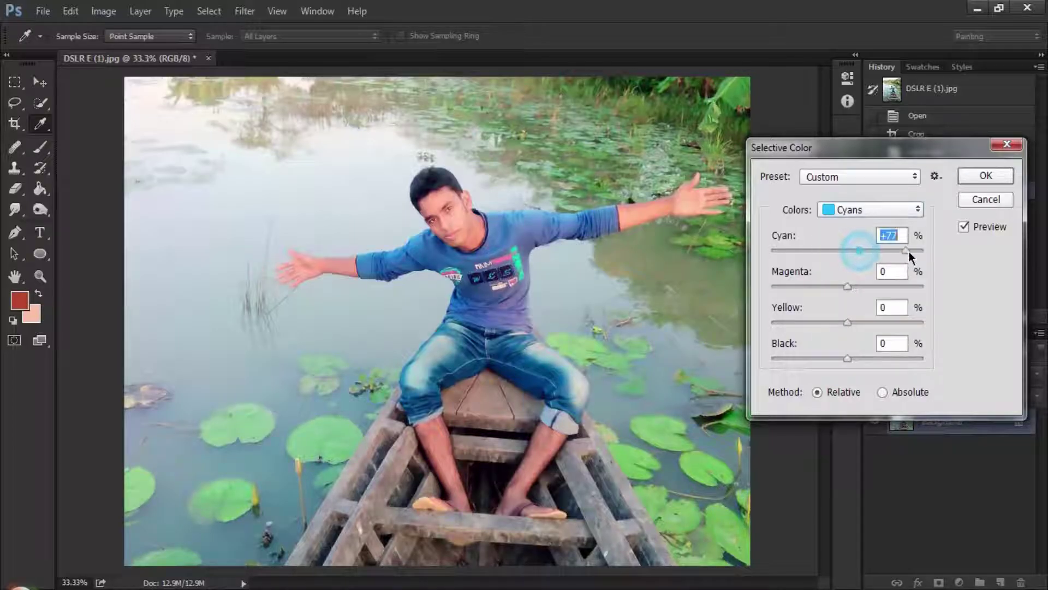
{"action": "left_click_drag", "start_coordinate": [851, 288], "coordinate": [899, 290]}
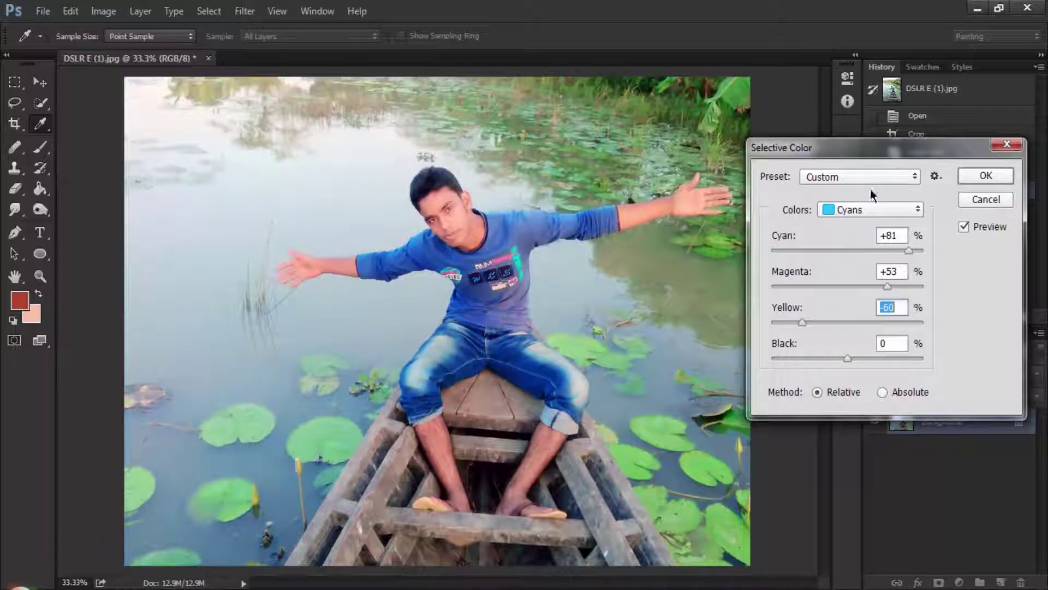
Set the Neutrals to cyan +25%, magenta -10%, yellow +2% and black -8%, and apply the Selective Color adjustment.
{"action": "left_click", "coordinate": [871, 210]}
{"action": "left_click", "coordinate": [859, 331]}
{"action": "left_click_drag", "start_coordinate": [848, 251], "coordinate": [866, 250]}
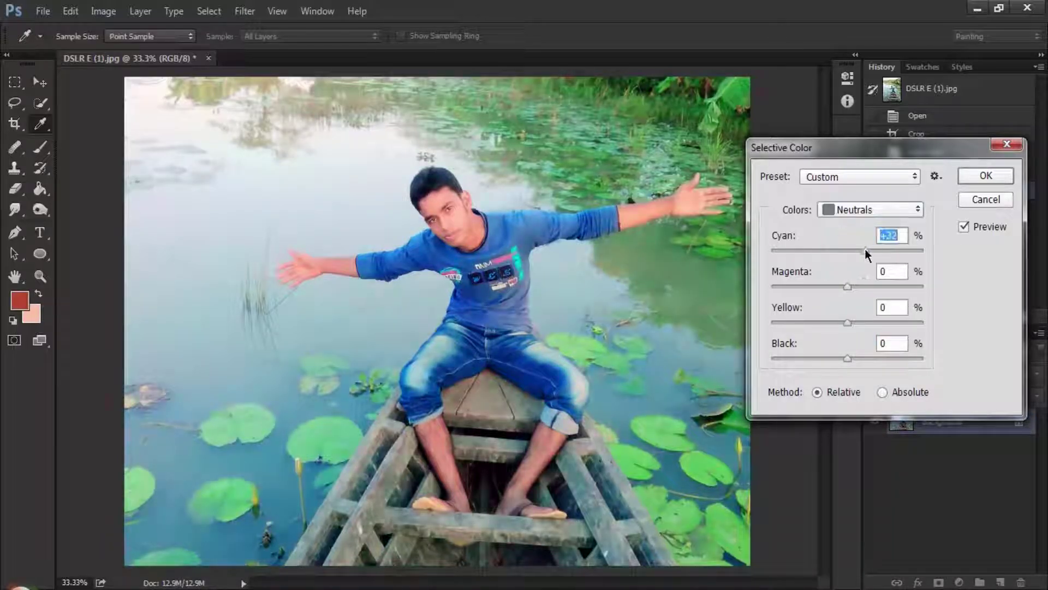
{"action": "left_click_drag", "start_coordinate": [844, 285], "coordinate": [840, 287]}
{"action": "left_click_drag", "start_coordinate": [846, 323], "coordinate": [841, 358]}
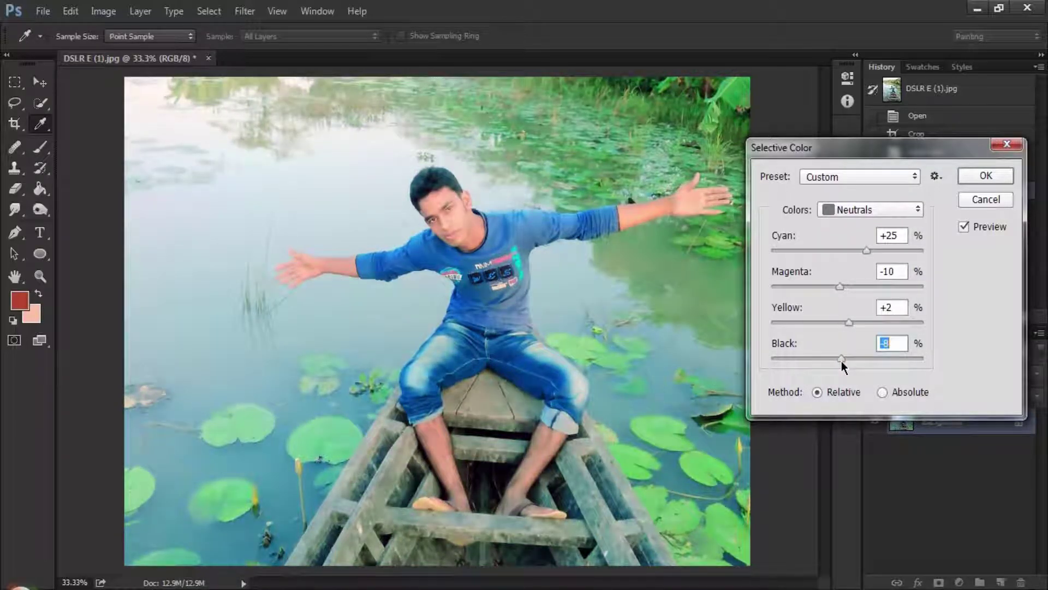
{"action": "left_click", "coordinate": [986, 176]}
{"action": "key", "text": "c"}
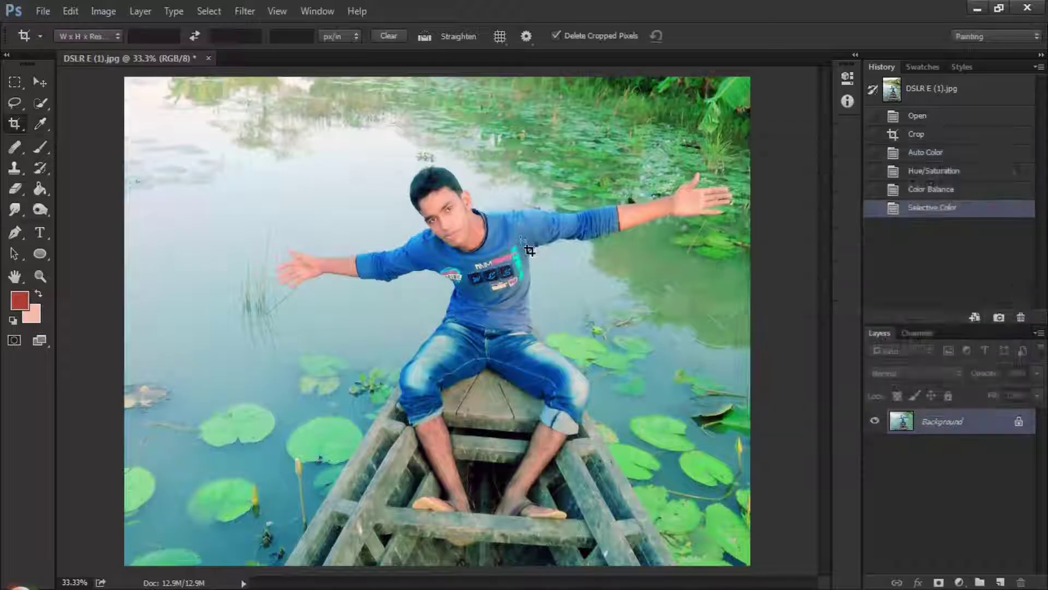
{"action": "scroll", "coordinate": [443, 234], "scroll_direction": "up", "scroll_amount": 2}
{"action": "scroll", "coordinate": [443, 234], "scroll_direction": "down", "scroll_amount": 2}
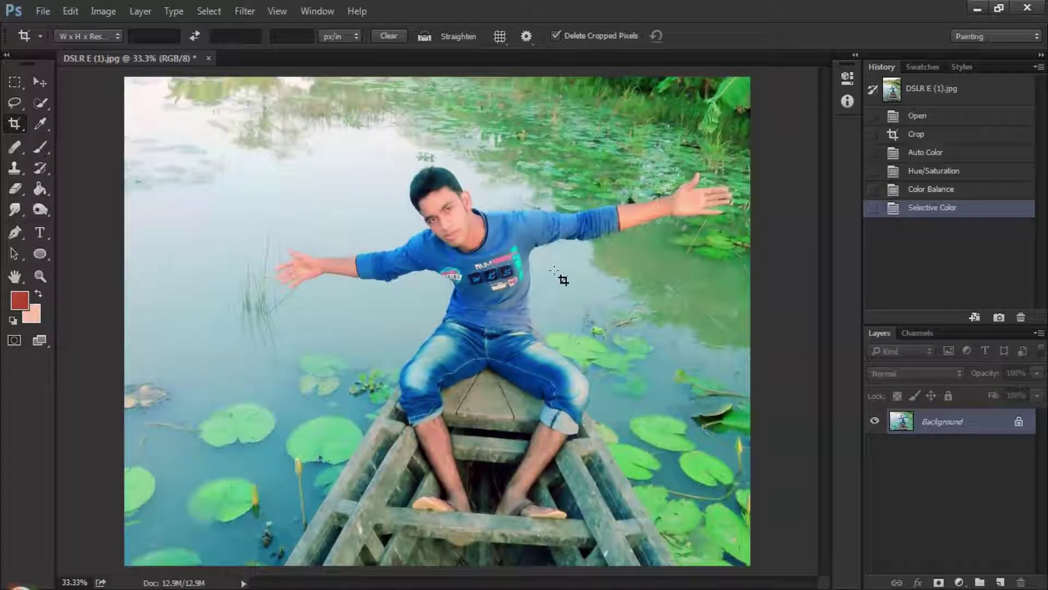
{"action": "scroll", "coordinate": [443, 247], "scroll_direction": "up", "scroll_amount": 1}
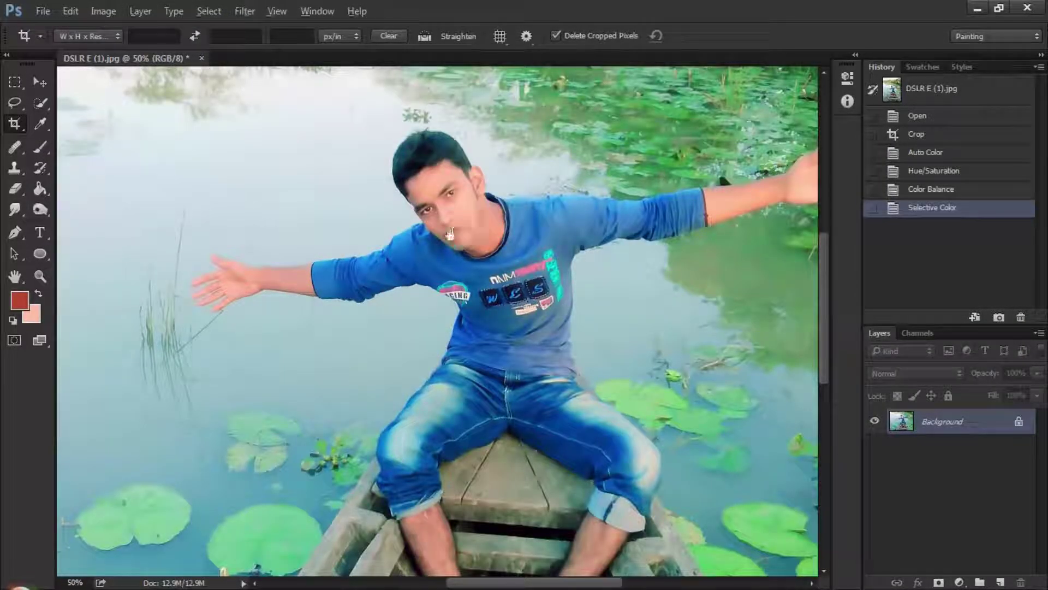
{"action": "scroll", "coordinate": [450, 233], "scroll_direction": "down", "scroll_amount": 1}
Start a second Selective Color adjustment and reduce the magenta in the Greens.
{"action": "left_click", "coordinate": [103, 11]}
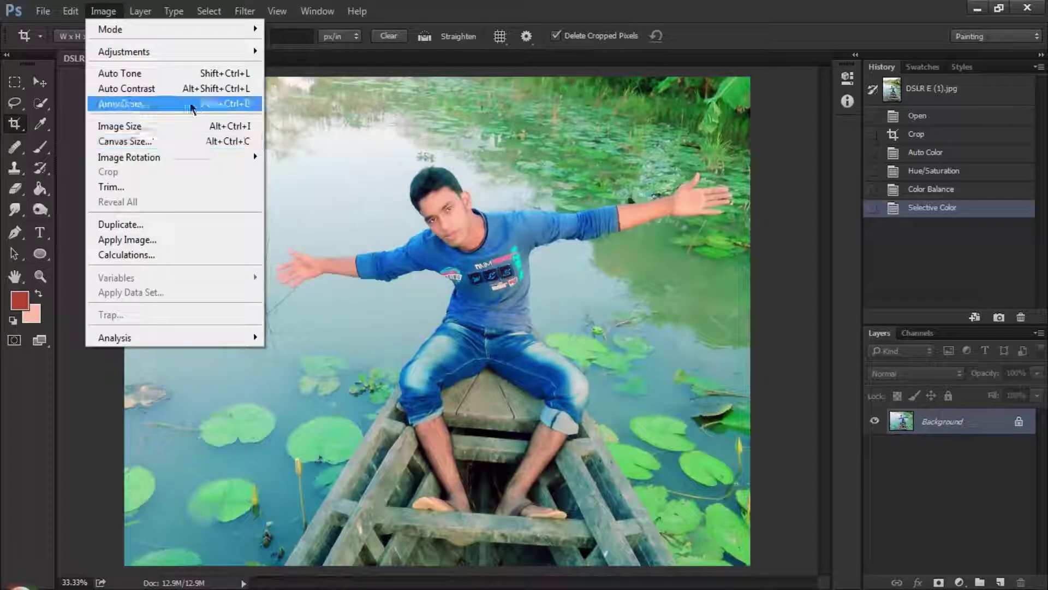
{"action": "mouse_move", "coordinate": [131, 47]}
{"action": "left_click", "coordinate": [480, 290]}
{"action": "left_click", "coordinate": [853, 210]}
{"action": "left_click", "coordinate": [851, 258]}
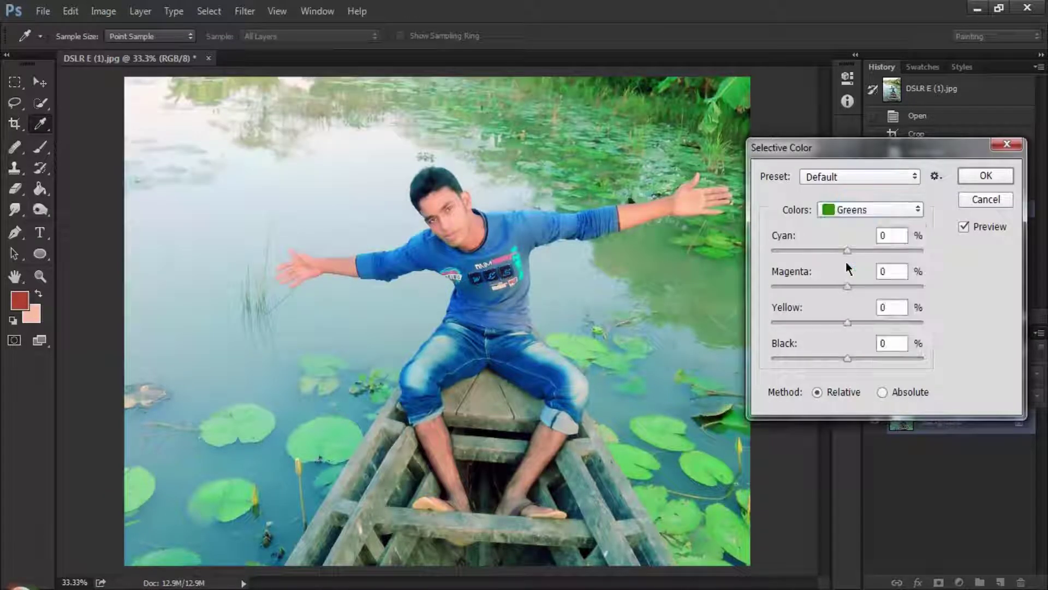
{"action": "left_click_drag", "start_coordinate": [847, 286], "coordinate": [813, 288]}
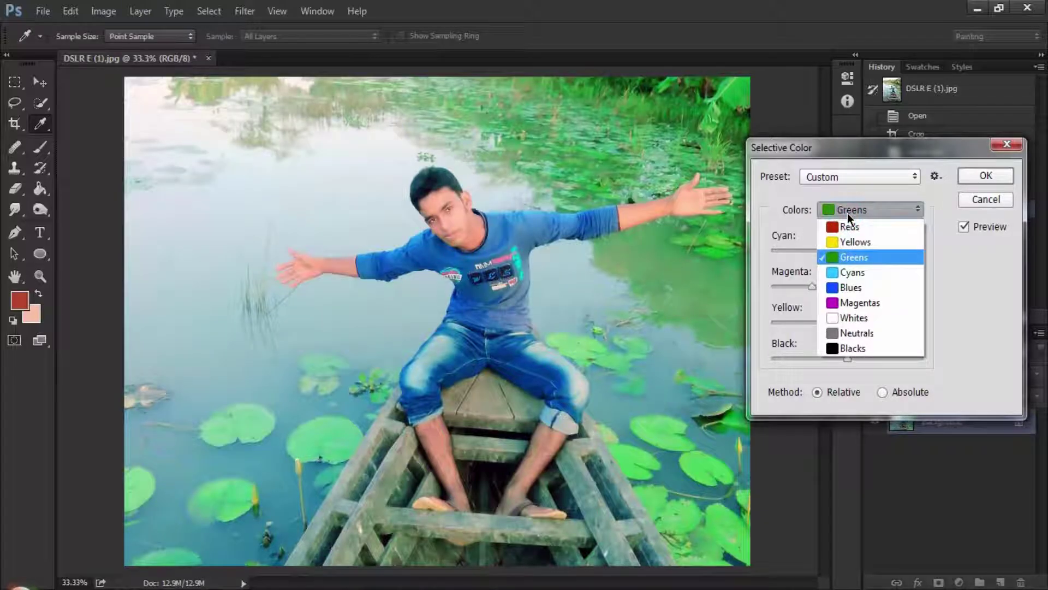
Slightly reduce magenta and yellow in the Reds and apply the second Selective Color adjustment.
{"action": "left_click", "coordinate": [860, 224]}
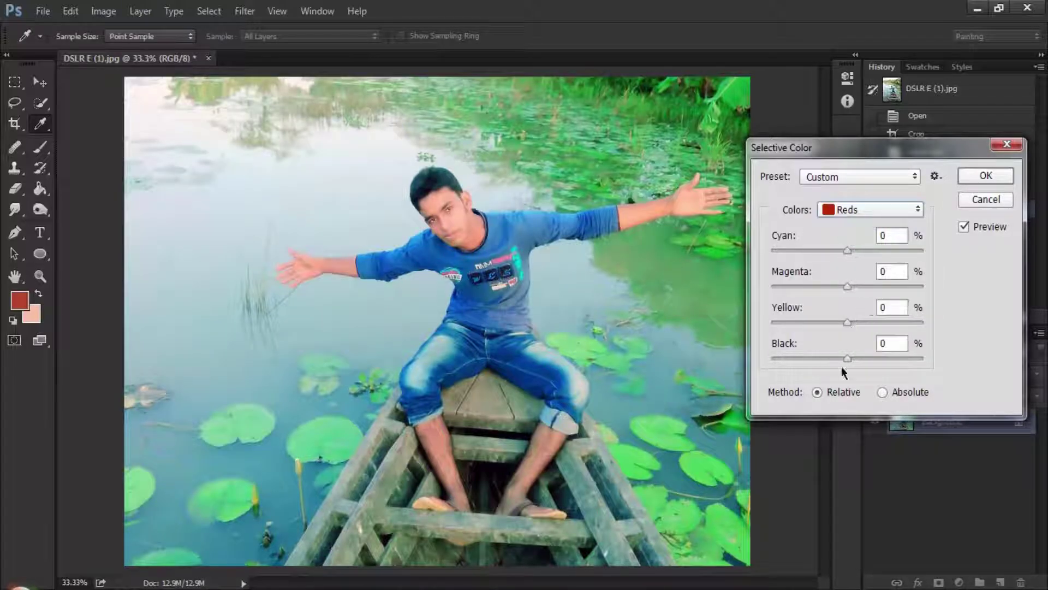
{"action": "left_click_drag", "start_coordinate": [847, 290], "coordinate": [832, 291]}
{"action": "left_click", "coordinate": [840, 322]}
{"action": "left_click", "coordinate": [986, 176]}
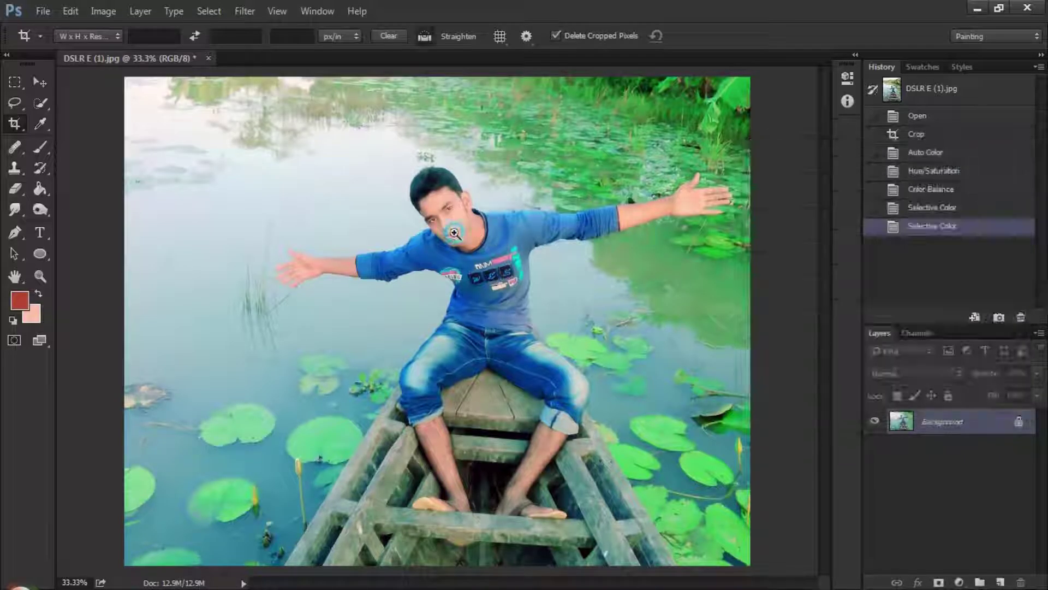
Set up the Smudge tool for the face with a soft 40 px brush at 0% hardness and 23% strength.
{"action": "scroll", "coordinate": [454, 233], "scroll_direction": "up", "scroll_amount": 4}
{"action": "scroll", "coordinate": [515, 229], "scroll_direction": "down", "scroll_amount": 1}
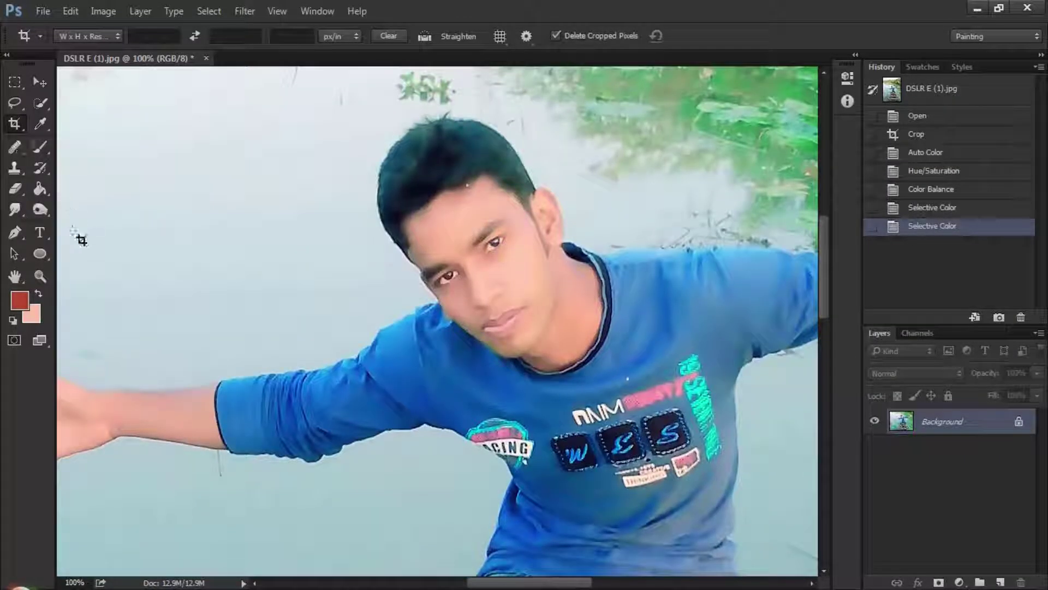
{"action": "left_click", "coordinate": [15, 209]}
{"action": "right_click", "coordinate": [538, 256]}
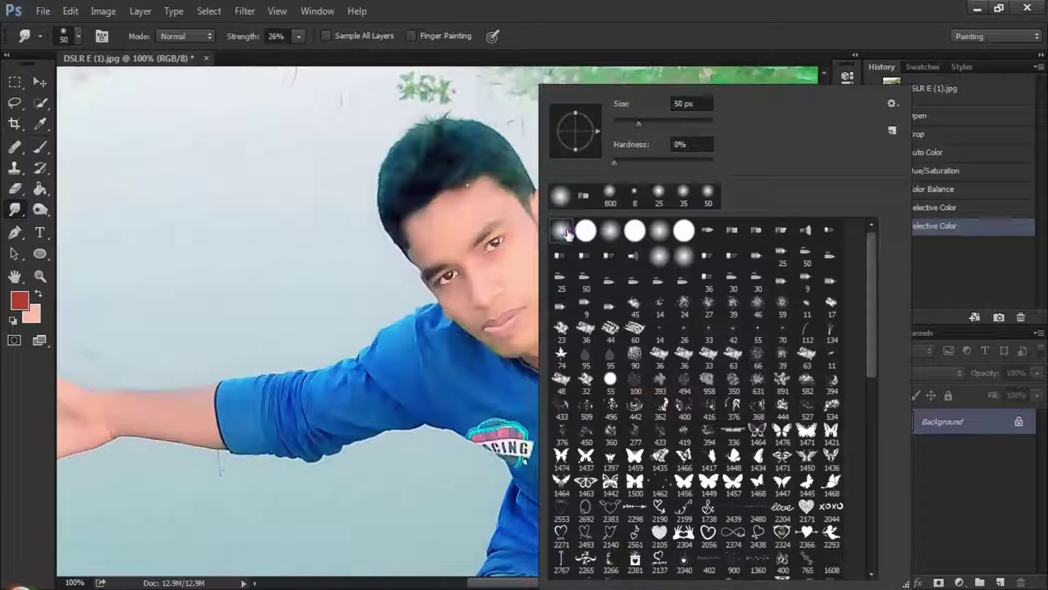
{"action": "left_click", "coordinate": [637, 3]}
{"action": "left_click", "coordinate": [528, 285], "text": "ctrl"}
{"action": "left_click", "coordinate": [531, 282], "text": "ctrl"}
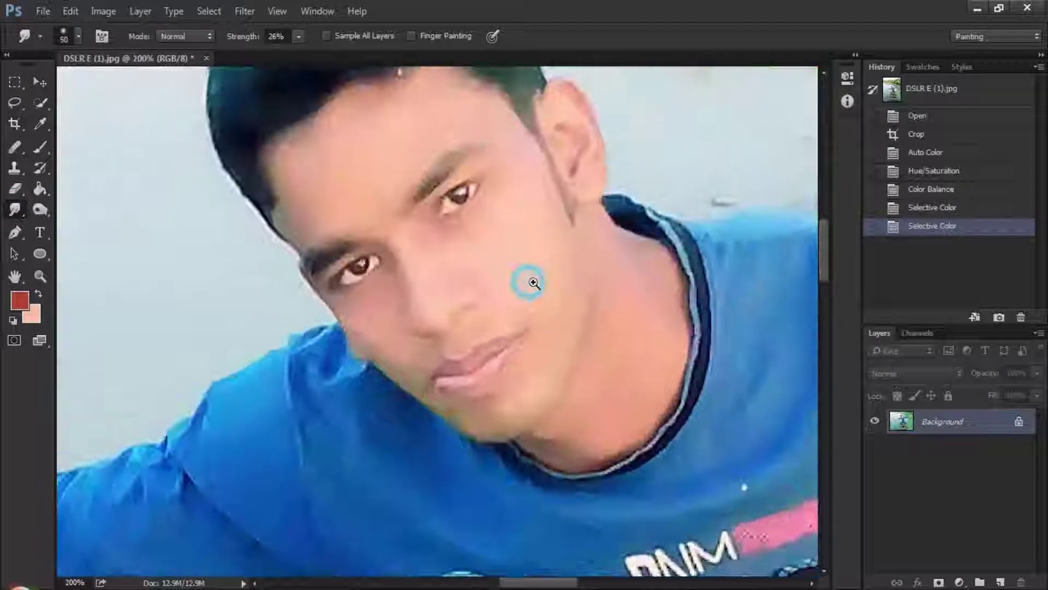
{"action": "left_click_drag", "start_coordinate": [531, 283], "coordinate": [525, 316]}
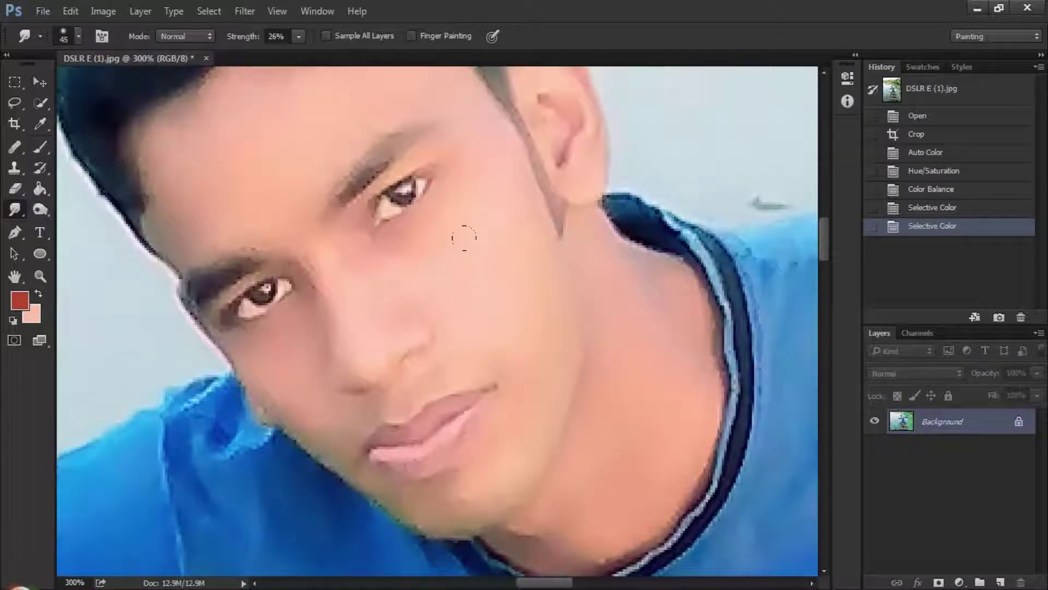
{"action": "left_click", "coordinate": [299, 36]}
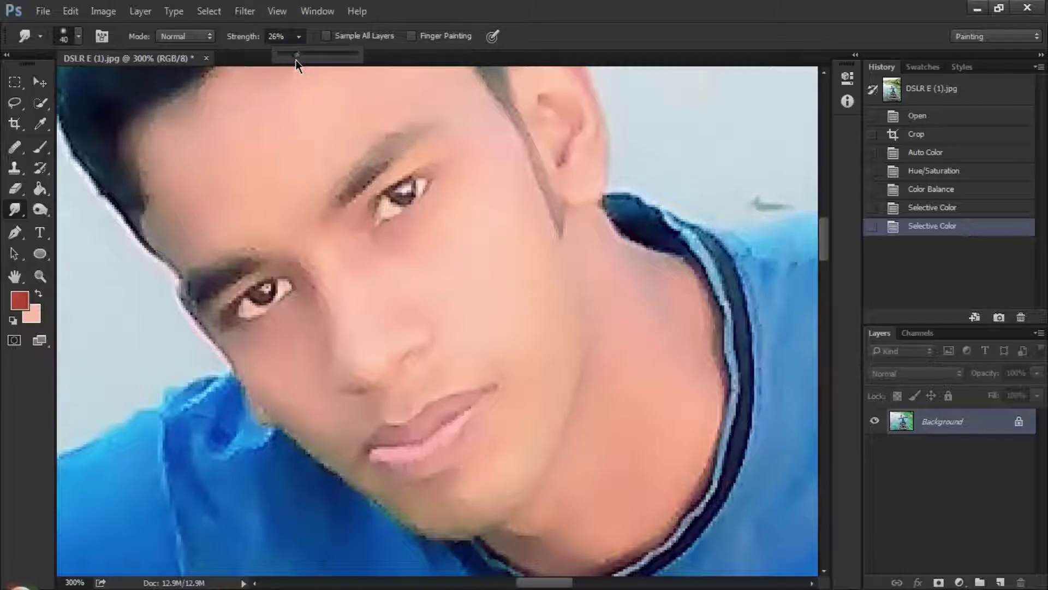
{"action": "left_click_drag", "start_coordinate": [296, 60], "coordinate": [294, 60]}
{"action": "left_click", "coordinate": [483, 5]}
Smooth the skin on the cheek, beside the nose and around the mouth with short Smudge strokes.
{"action": "left_click_drag", "start_coordinate": [468, 215], "coordinate": [489, 263]}
{"action": "left_click_drag", "start_coordinate": [517, 310], "coordinate": [519, 360]}
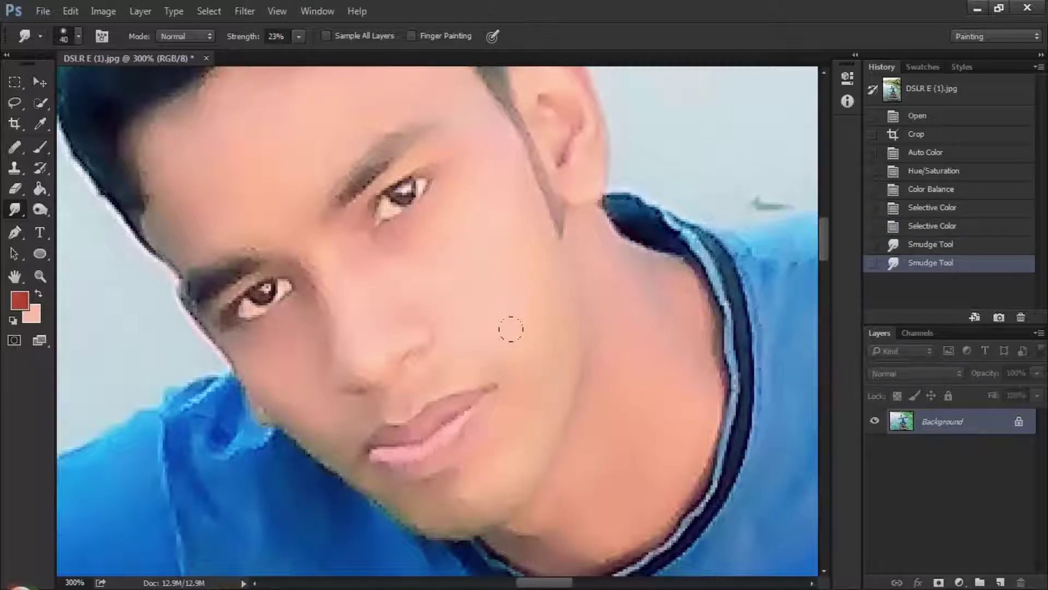
{"action": "left_click_drag", "start_coordinate": [470, 281], "coordinate": [445, 286]}
{"action": "left_click_drag", "start_coordinate": [437, 290], "coordinate": [417, 294]}
{"action": "left_click_drag", "start_coordinate": [527, 245], "coordinate": [534, 279]}
{"action": "mouse_move", "coordinate": [534, 279]}
{"action": "left_mouse_down"}
{"action": "mouse_move", "coordinate": [535, 351]}
{"action": "mouse_move", "coordinate": [543, 303]}
{"action": "left_mouse_up"}
{"action": "left_click_drag", "start_coordinate": [523, 383], "coordinate": [521, 402]}
{"action": "mouse_move", "coordinate": [522, 402]}
{"action": "left_mouse_down"}
{"action": "mouse_move", "coordinate": [465, 448]}
{"action": "mouse_move", "coordinate": [530, 410]}
{"action": "left_mouse_up"}
{"action": "mouse_move", "coordinate": [446, 420]}
{"action": "left_mouse_down"}
{"action": "mouse_move", "coordinate": [467, 381]}
{"action": "mouse_move", "coordinate": [538, 385]}
{"action": "left_mouse_up"}
{"action": "left_click_drag", "start_coordinate": [524, 346], "coordinate": [549, 375]}
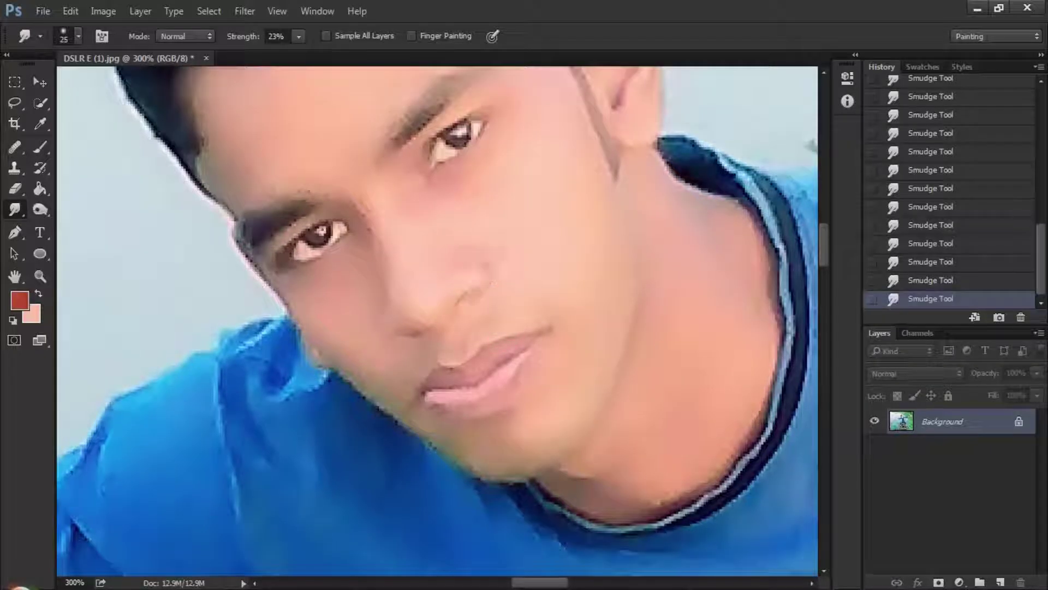
Smudge the skin on the nose, between the eyebrows and around the eyes with a 25 px brush.
{"action": "left_click_drag", "start_coordinate": [408, 322], "coordinate": [409, 332]}
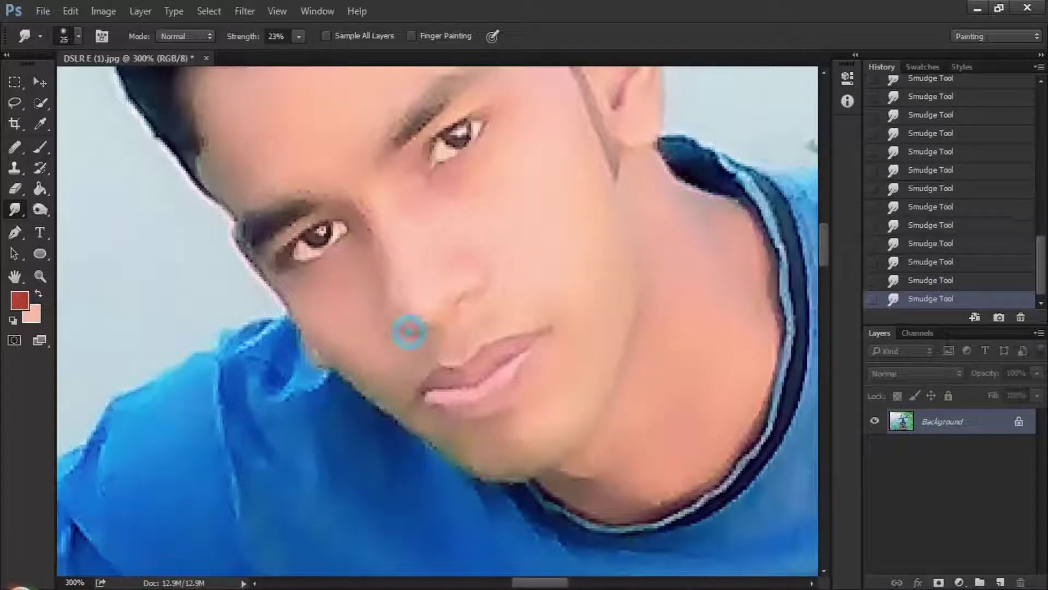
{"action": "mouse_move", "coordinate": [396, 281]}
{"action": "left_mouse_down"}
{"action": "mouse_move", "coordinate": [368, 208]}
{"action": "mouse_move", "coordinate": [339, 195]}
{"action": "left_mouse_up"}
{"action": "left_click_drag", "start_coordinate": [430, 228], "coordinate": [484, 248]}
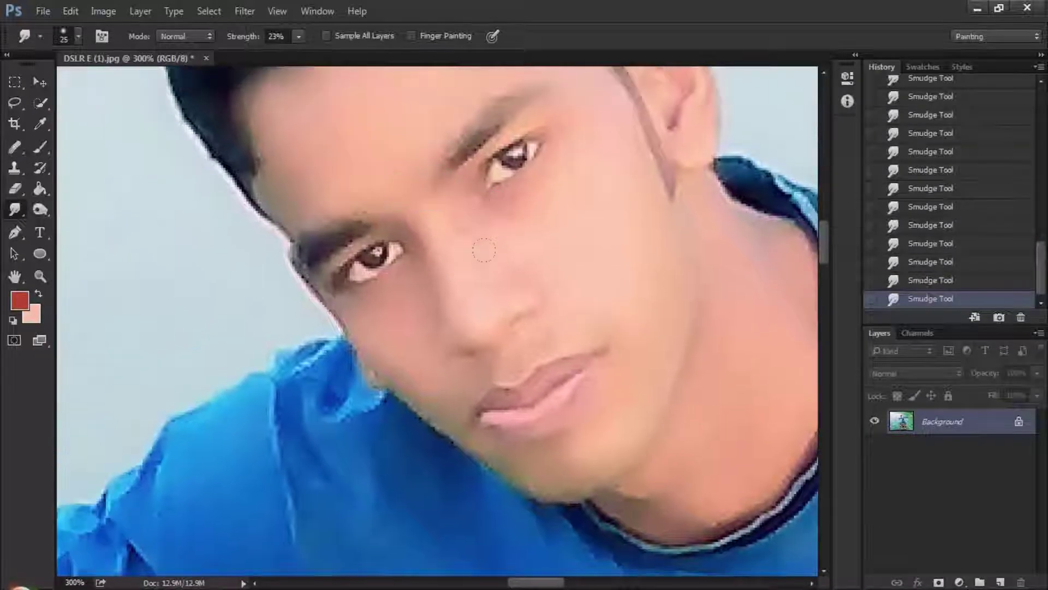
{"action": "left_click_drag", "start_coordinate": [447, 215], "coordinate": [490, 239]}
{"action": "mouse_move", "coordinate": [432, 155]}
{"action": "left_mouse_down"}
{"action": "mouse_move", "coordinate": [433, 220]}
{"action": "mouse_move", "coordinate": [463, 169]}
{"action": "mouse_move", "coordinate": [448, 230]}
{"action": "mouse_move", "coordinate": [476, 190]}
{"action": "left_mouse_up"}
{"action": "left_click_drag", "start_coordinate": [548, 140], "coordinate": [555, 196]}
{"action": "mouse_move", "coordinate": [491, 205]}
{"action": "left_mouse_down"}
{"action": "mouse_move", "coordinate": [475, 206]}
{"action": "mouse_move", "coordinate": [497, 196]}
{"action": "mouse_move", "coordinate": [475, 193]}
{"action": "left_mouse_up"}
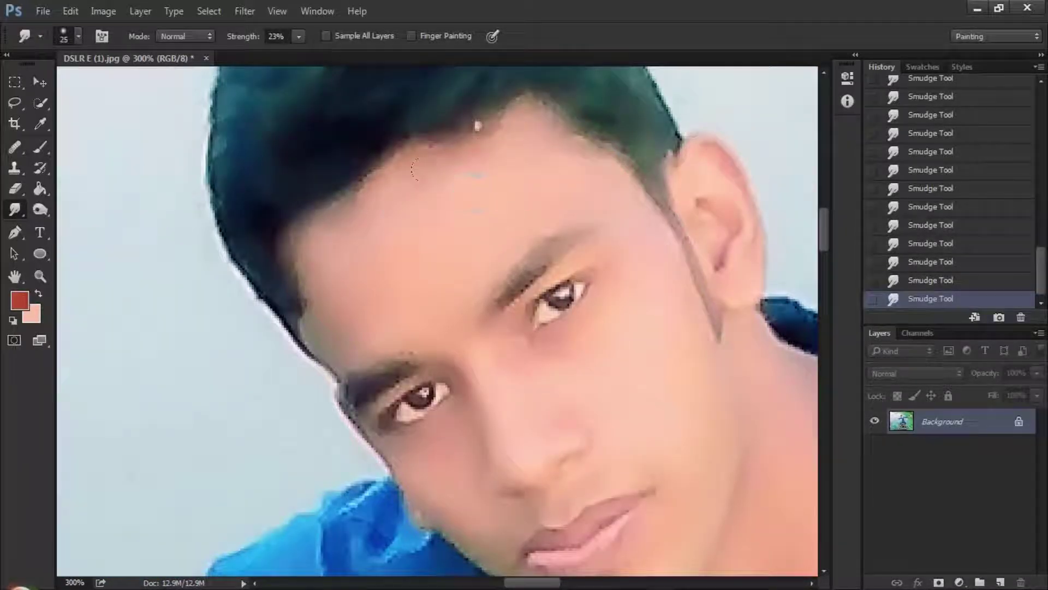
Smooth the forehead and temple skin along the hairline with the 25 px Smudge brush.
{"action": "left_click_drag", "start_coordinate": [397, 223], "coordinate": [310, 237]}
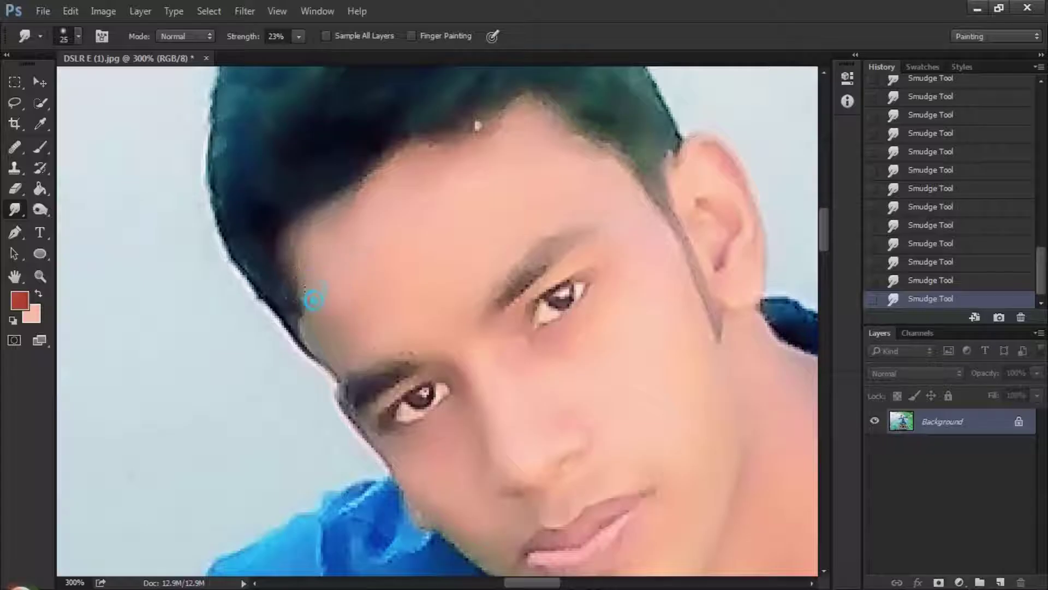
{"action": "left_click_drag", "start_coordinate": [331, 332], "coordinate": [303, 349]}
{"action": "mouse_move", "coordinate": [398, 328]}
{"action": "left_mouse_down"}
{"action": "mouse_move", "coordinate": [356, 261]}
{"action": "mouse_move", "coordinate": [357, 240]}
{"action": "left_mouse_up"}
{"action": "left_click_drag", "start_coordinate": [370, 354], "coordinate": [364, 325]}
{"action": "left_click_drag", "start_coordinate": [375, 362], "coordinate": [379, 271]}
Reduce the Smudge brush to 10 px and smooth the fine skin areas of the lower face.
{"action": "key", "text": "ctrl+plus"}
{"action": "key", "text": "ctrl+plus"}
{"action": "key", "text": "bracketleft"}
{"action": "key", "text": "bracketleft"}
{"action": "key", "text": "bracketleft"}
{"action": "mouse_move", "coordinate": [511, 269]}
{"action": "left_mouse_down"}
{"action": "mouse_move", "coordinate": [512, 288]}
{"action": "mouse_move", "coordinate": [572, 225]}
{"action": "mouse_move", "coordinate": [493, 224]}
{"action": "left_mouse_up"}
{"action": "left_click_drag", "start_coordinate": [457, 314], "coordinate": [459, 279]}
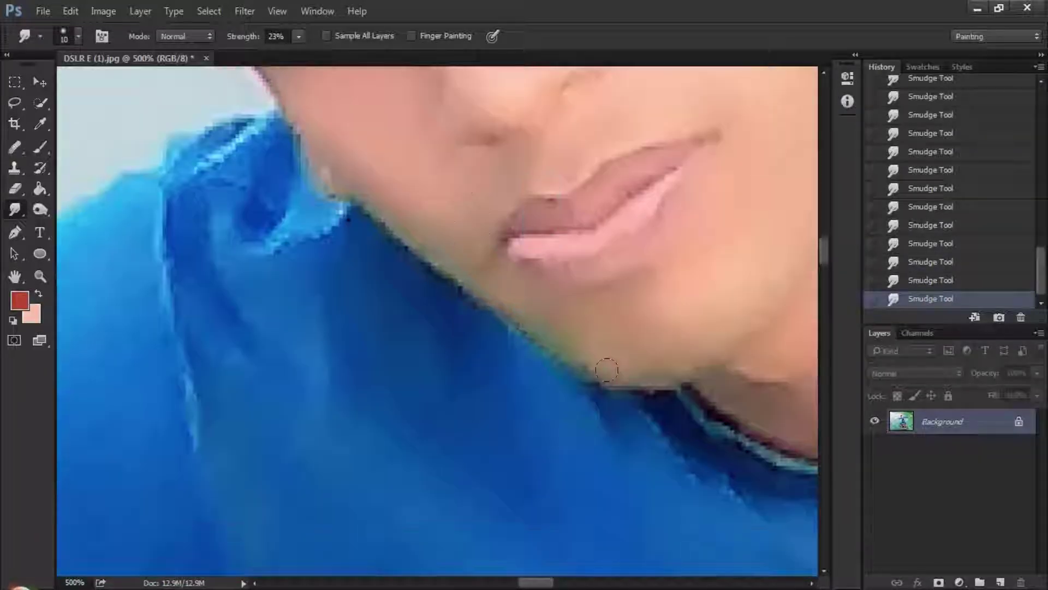
Undo the last smudge strokes along the lower edge of the chin.
{"action": "key", "text": "ctrl+z"}
{"action": "left_click_drag", "start_coordinate": [667, 358], "coordinate": [696, 369]}
{"action": "key", "text": "ctrl+z"}
{"action": "scroll", "coordinate": [473, 281], "scroll_direction": "down", "scroll_amount": 1}
{"action": "left_click_drag", "start_coordinate": [415, 208], "coordinate": [474, 291]}
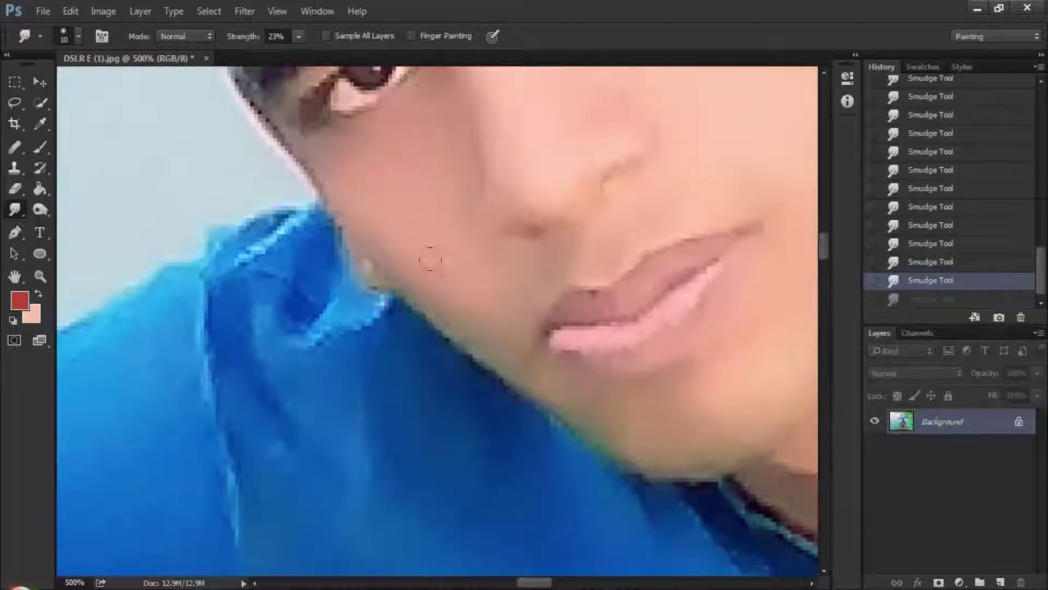
{"action": "key", "text": "ctrl+z"}
Touch up the cheek edge beside the shirt and smooth the neck skin down to the collar with a 25 px Smudge brush.
{"action": "left_click_drag", "start_coordinate": [339, 206], "coordinate": [341, 220]}
{"action": "scroll", "coordinate": [604, 267], "scroll_direction": "down", "scroll_amount": 3}
{"action": "scroll", "coordinate": [603, 267], "scroll_direction": "up", "scroll_amount": 4}
{"action": "left_click_drag", "start_coordinate": [645, 244], "coordinate": [514, 363]}
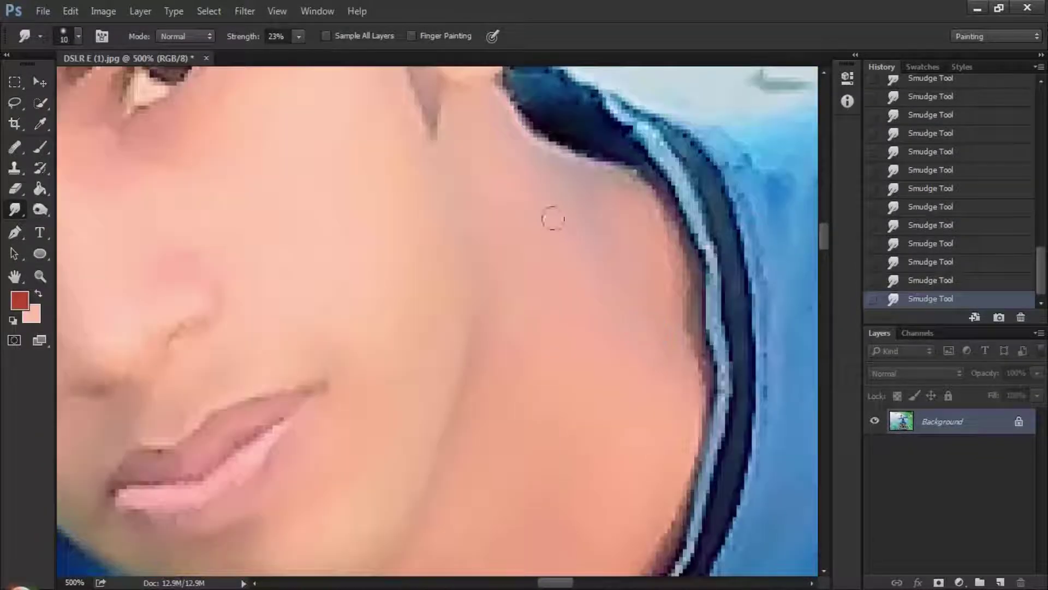
{"action": "scroll", "coordinate": [628, 377], "scroll_direction": "down", "scroll_amount": 6}
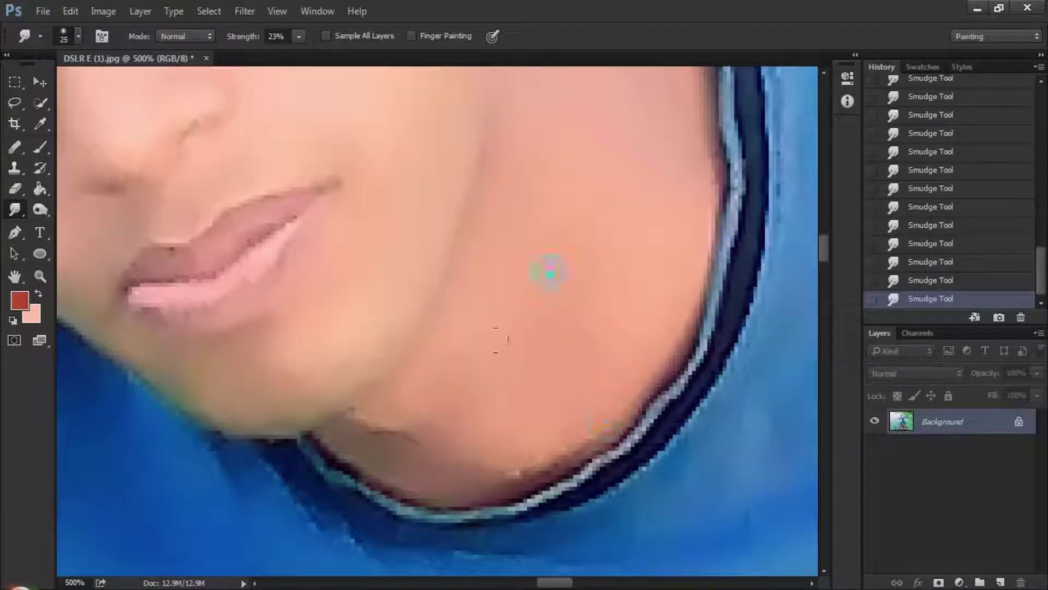
{"action": "left_click_drag", "start_coordinate": [519, 470], "coordinate": [568, 464]}
{"action": "left_click_drag", "start_coordinate": [469, 338], "coordinate": [552, 368]}
Reduce the Smudge brush to 10 px and smooth the chin and the skin below the lower lip.
{"action": "scroll", "coordinate": [524, 363], "scroll_direction": "down", "scroll_amount": 4}
{"action": "scroll", "coordinate": [480, 363], "scroll_direction": "up", "scroll_amount": 5}
{"action": "left_click_drag", "start_coordinate": [520, 281], "coordinate": [505, 291]}
{"action": "left_click", "coordinate": [925, 284]}
{"action": "left_click", "coordinate": [944, 299]}
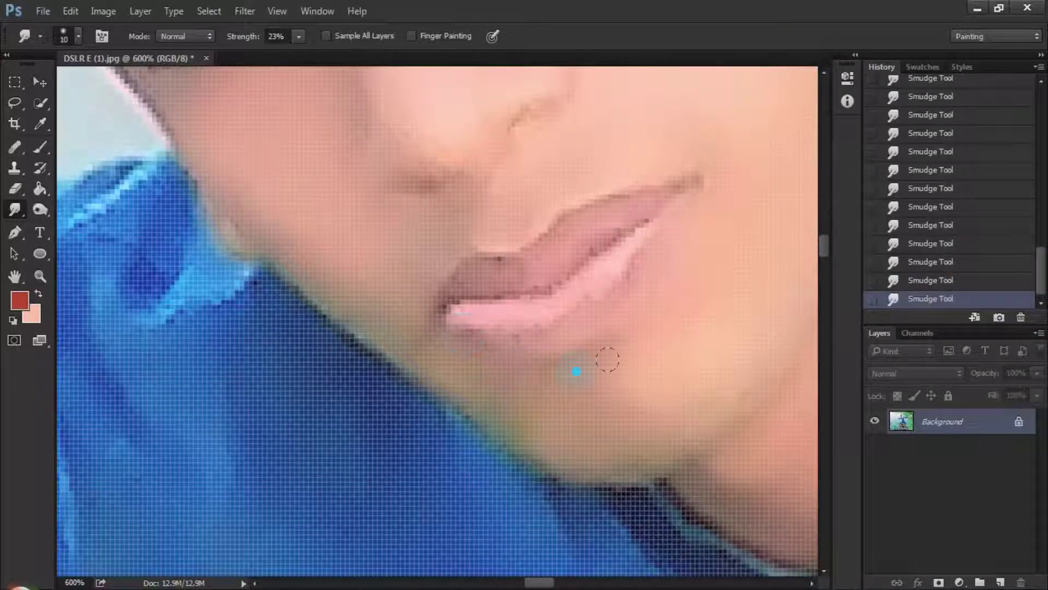
{"action": "scroll", "coordinate": [576, 371], "scroll_direction": "up", "scroll_amount": 2}
{"action": "scroll", "coordinate": [576, 372], "scroll_direction": "left", "scroll_amount": 1}
{"action": "scroll", "coordinate": [607, 383], "scroll_direction": "down", "scroll_amount": 6}
{"action": "scroll", "coordinate": [671, 344], "scroll_direction": "up", "scroll_amount": 4}
{"action": "left_click_drag", "start_coordinate": [671, 344], "coordinate": [568, 229]}
Undo the last two smudge strokes made around the face and neck.
{"action": "scroll", "coordinate": [459, 159], "scroll_direction": "down", "scroll_amount": 6}
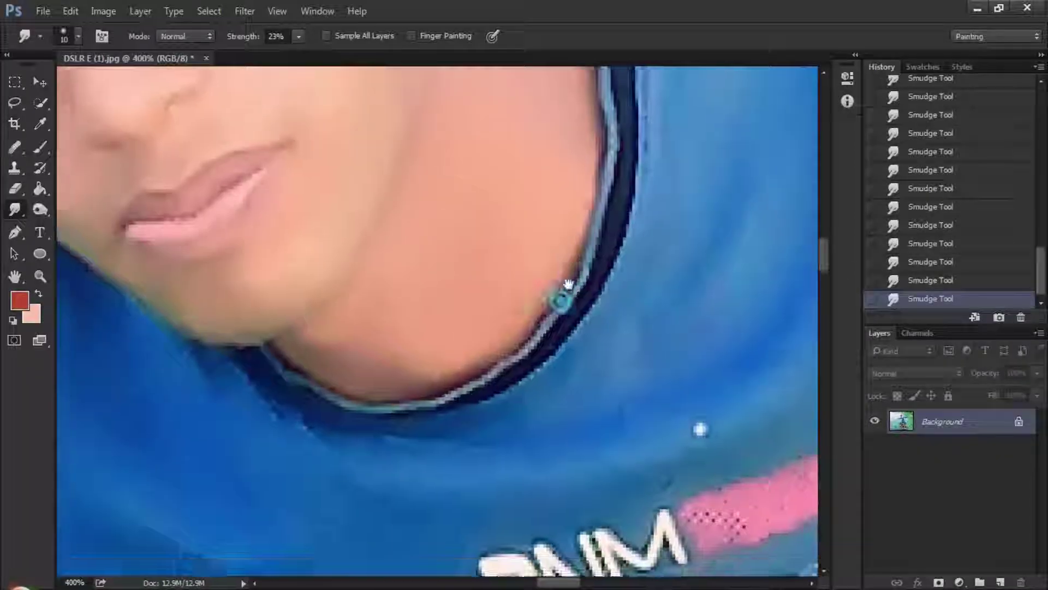
{"action": "scroll", "coordinate": [539, 227], "scroll_direction": "left", "scroll_amount": 1}
{"action": "left_click", "coordinate": [920, 265]}
Enlarge the Smudge brush to 45 px and smooth the skin of the forearm and palm over the open water.
{"action": "mouse_move", "coordinate": [473, 398]}
{"action": "left_mouse_down"}
{"action": "mouse_move", "coordinate": [489, 379]}
{"action": "mouse_move", "coordinate": [781, 322]}
{"action": "left_mouse_up"}
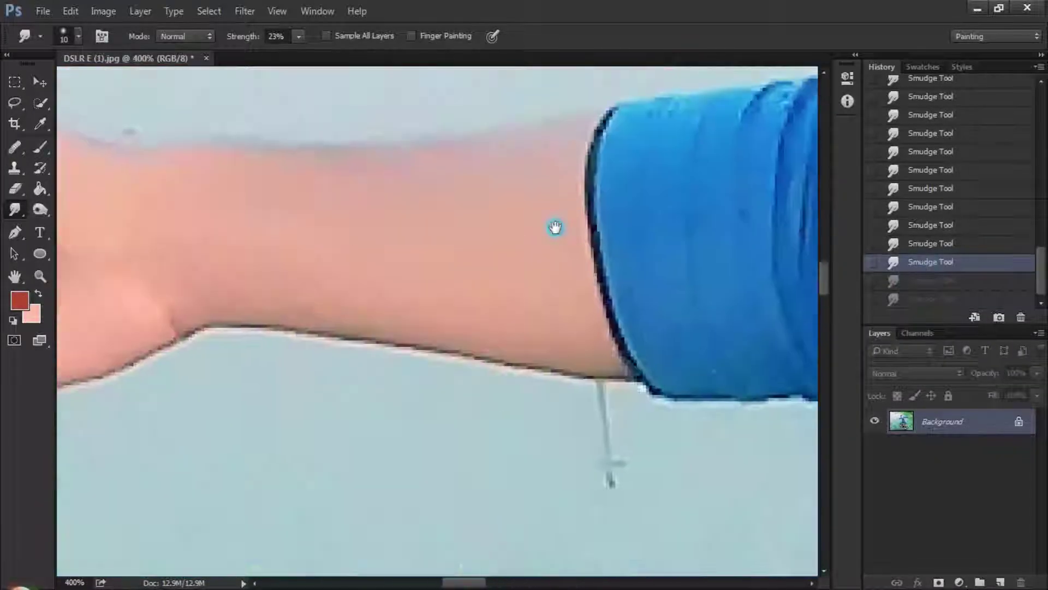
{"action": "mouse_move", "coordinate": [555, 227]}
{"action": "left_mouse_down"}
{"action": "mouse_move", "coordinate": [513, 288]}
{"action": "mouse_move", "coordinate": [359, 269]}
{"action": "left_mouse_up"}
{"action": "key", "text": "bracketright"}
{"action": "key", "text": "bracketright"}
{"action": "key", "text": "bracketright"}
{"action": "key", "text": "bracketright"}
{"action": "key", "text": "bracketright"}
{"action": "key", "text": "bracketright"}
{"action": "key", "text": "bracketright"}
{"action": "scroll", "coordinate": [494, 269], "scroll_direction": "left", "scroll_amount": 10}
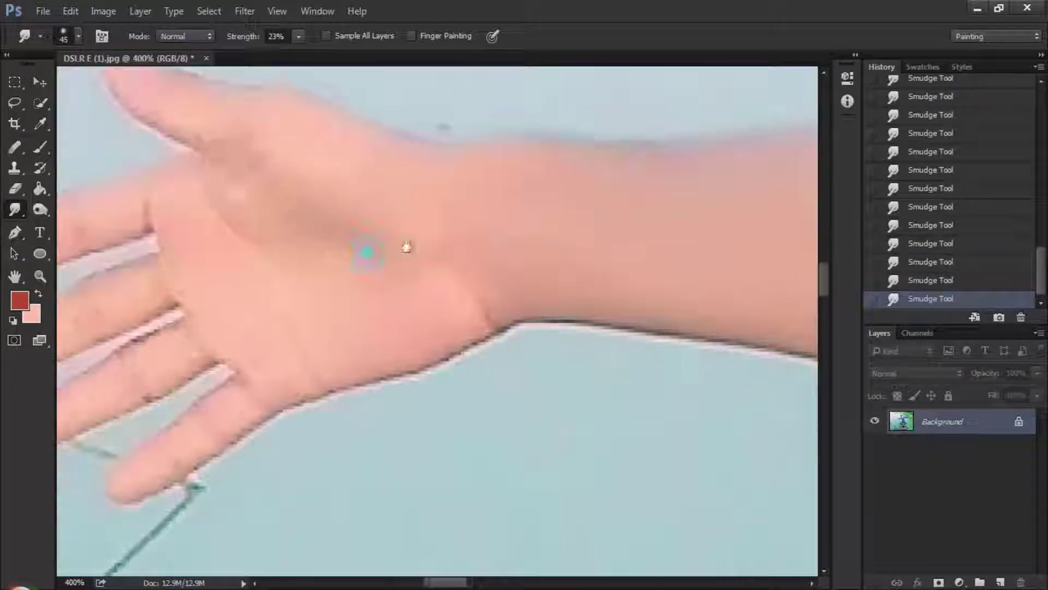
Smooth the fingers of the hand over the open water with a 6 px Smudge brush.
{"action": "scroll", "coordinate": [360, 299], "scroll_direction": "down", "scroll_amount": 1}
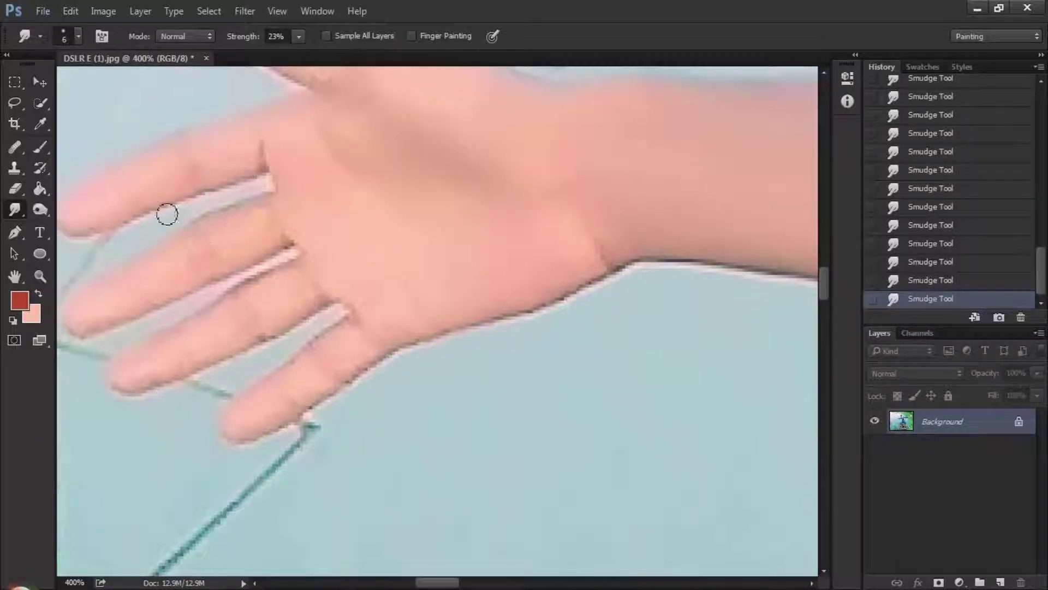
{"action": "left_click_drag", "start_coordinate": [317, 153], "coordinate": [386, 301]}
{"action": "left_click_drag", "start_coordinate": [463, 420], "coordinate": [492, 289]}
Enlarge the Smudge brush to 10 px and smooth the edges of the same forearm from wrist to sleeve.
{"action": "key", "text": "bracketright"}
{"action": "key", "text": "bracketright"}
{"action": "key", "text": "bracketright"}
{"action": "key", "text": "bracketright"}
{"action": "left_click_drag", "start_coordinate": [597, 247], "coordinate": [421, 270]}
{"action": "mouse_move", "coordinate": [595, 327]}
{"action": "left_mouse_down"}
{"action": "mouse_move", "coordinate": [300, 353]}
{"action": "mouse_move", "coordinate": [528, 374]}
{"action": "left_mouse_up"}
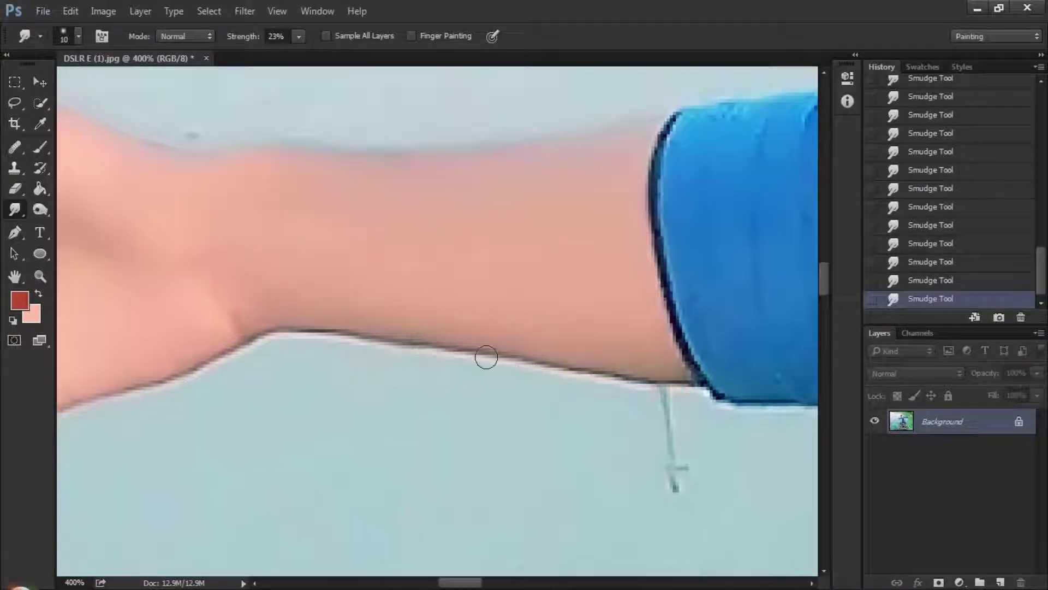
{"action": "left_click_drag", "start_coordinate": [273, 334], "coordinate": [217, 366]}
{"action": "left_click_drag", "start_coordinate": [447, 156], "coordinate": [463, 232]}
Smooth the skin of the other forearm and its palm, in front of the green leaves, using up to a 40 px Smudge brush.
{"action": "scroll", "coordinate": [568, 360], "scroll_direction": "down", "scroll_amount": 3}
{"action": "left_click_drag", "start_coordinate": [583, 358], "coordinate": [164, 328]}
{"action": "scroll", "coordinate": [662, 271], "scroll_direction": "up", "scroll_amount": 1}
{"action": "left_click_drag", "start_coordinate": [663, 271], "coordinate": [219, 284]}
{"action": "scroll", "coordinate": [423, 308], "scroll_direction": "up", "scroll_amount": 1}
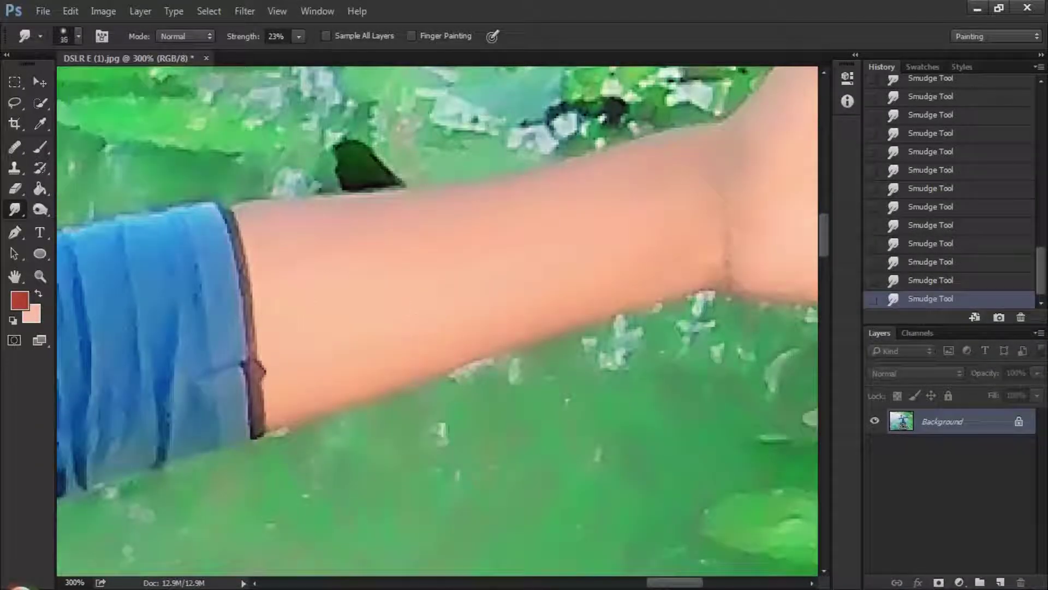
{"action": "left_click_drag", "start_coordinate": [646, 203], "coordinate": [405, 323]}
{"action": "mouse_move", "coordinate": [781, 273]}
{"action": "left_mouse_down"}
{"action": "mouse_move", "coordinate": [578, 292]}
{"action": "mouse_move", "coordinate": [481, 321]}
{"action": "left_mouse_up"}
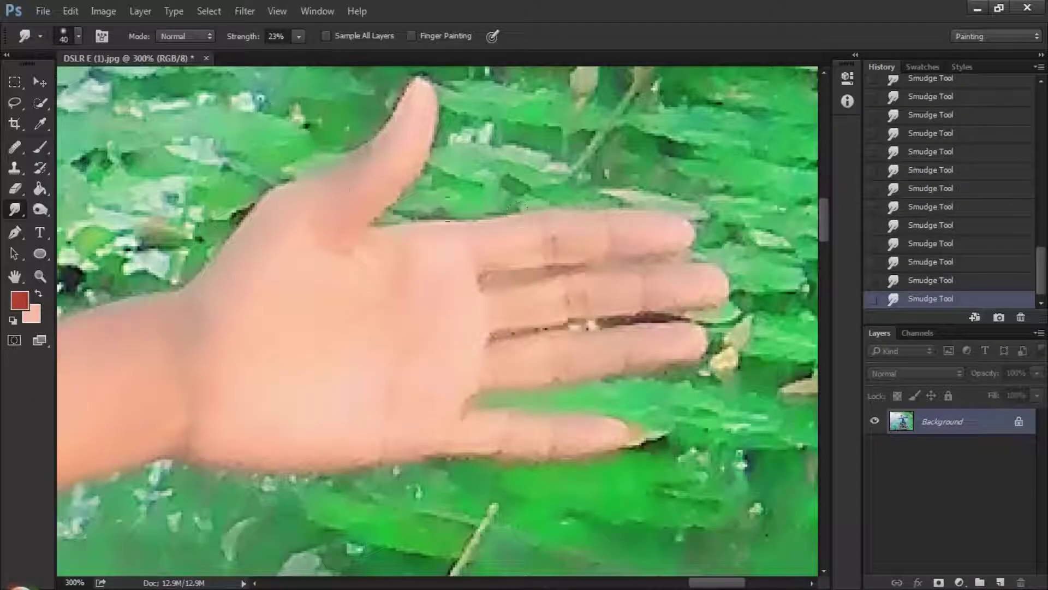
Reduce the Smudge brush to 9 px and smooth the fingers of the hand in front of the leaves.
{"action": "key", "text": "bracketleft"}
{"action": "key", "text": "bracketleft"}
{"action": "key", "text": "bracketleft"}
{"action": "key", "text": "bracketleft"}
{"action": "key", "text": "bracketleft"}
{"action": "key", "text": "bracketleft"}
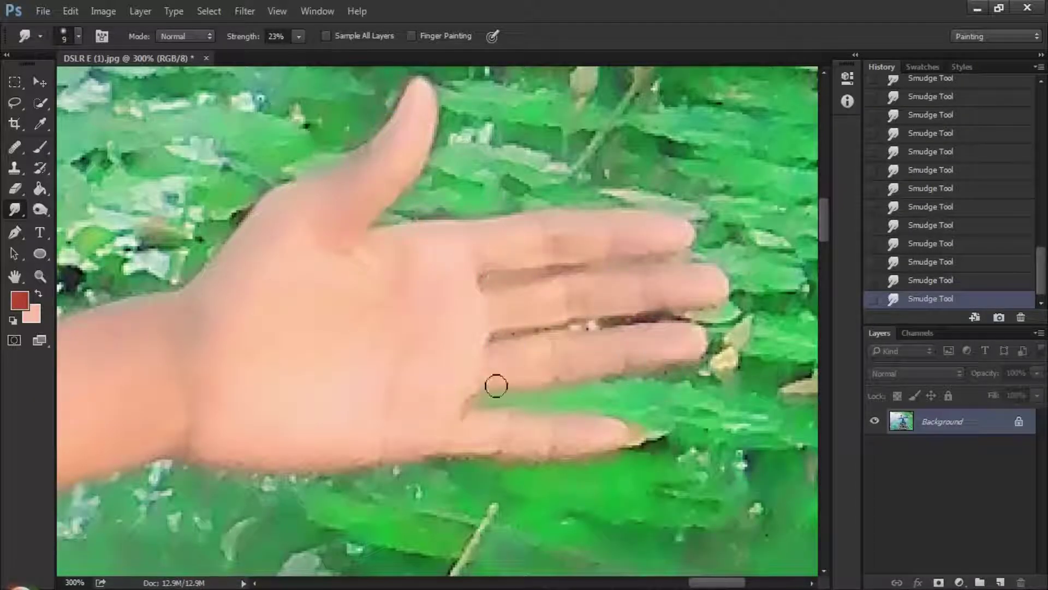
{"action": "left_click_drag", "start_coordinate": [495, 358], "coordinate": [533, 359]}
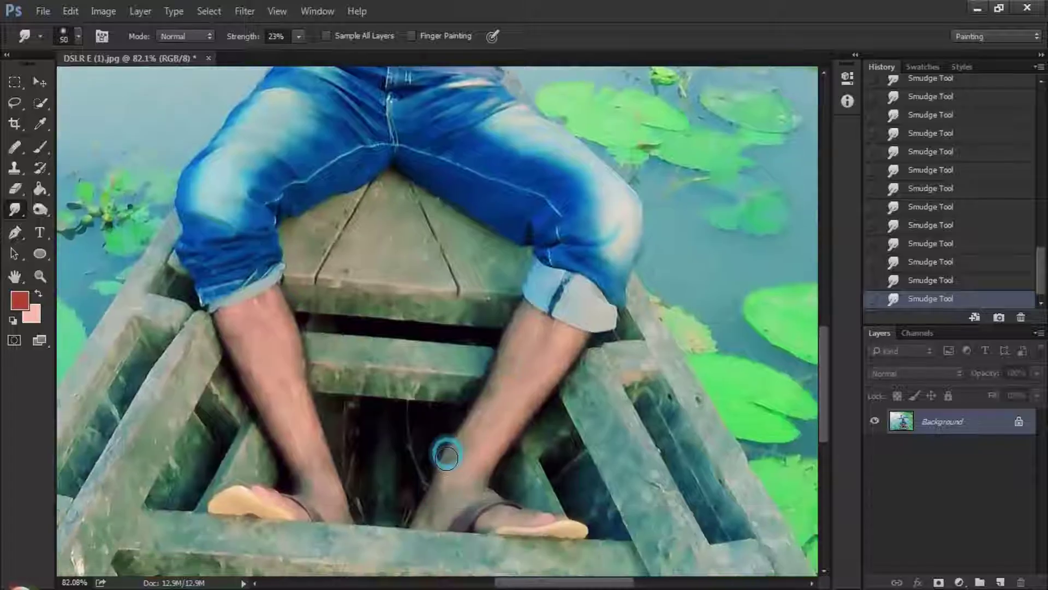
Smooth the skin of both lower legs with a 50 px Smudge brush.
{"action": "scroll", "coordinate": [269, 356], "scroll_direction": "up", "scroll_amount": 2}
{"action": "left_click_drag", "start_coordinate": [551, 402], "coordinate": [521, 442]}
{"action": "scroll", "coordinate": [491, 533], "scroll_direction": "down", "scroll_amount": 2}
{"action": "left_click", "coordinate": [931, 225]}
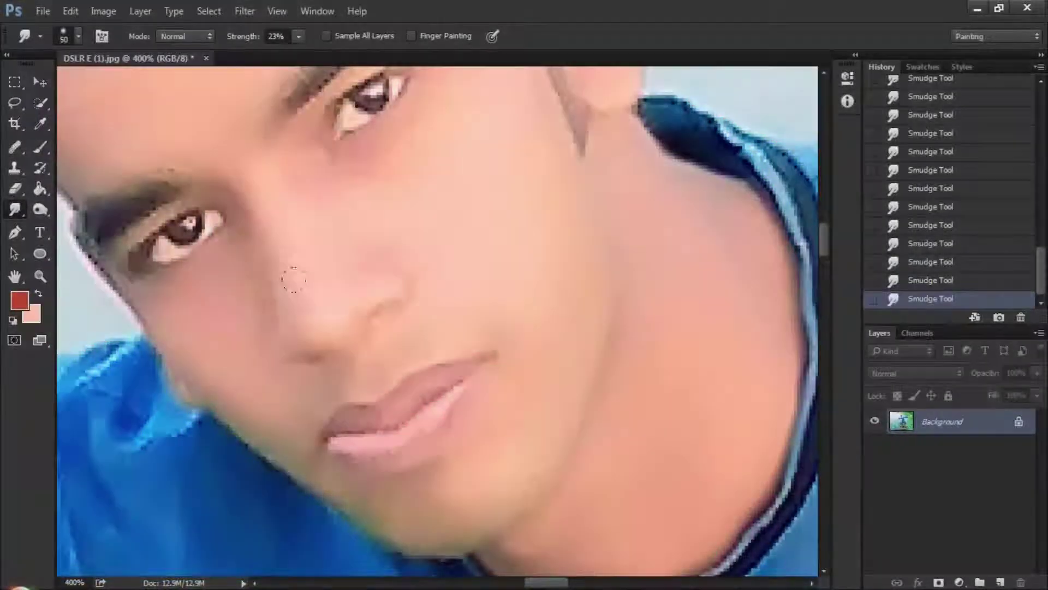
Reduce the Smudge brush to 9 px and smooth the skin around the eyes, eyebrows and nose.
{"action": "scroll", "coordinate": [290, 276], "scroll_direction": "up", "scroll_amount": 3}
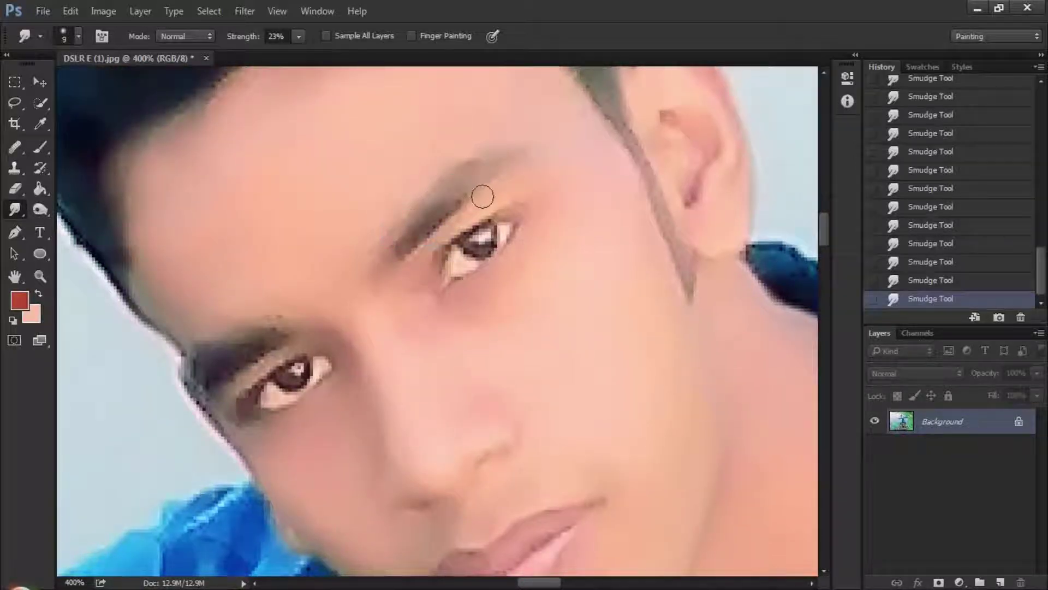
{"action": "left_click_drag", "start_coordinate": [499, 229], "coordinate": [639, 150]}
{"action": "mouse_move", "coordinate": [430, 269]}
{"action": "left_mouse_down"}
{"action": "mouse_move", "coordinate": [344, 297]}
{"action": "mouse_move", "coordinate": [351, 342]}
{"action": "mouse_move", "coordinate": [331, 306]}
{"action": "left_mouse_up"}
{"action": "left_click_drag", "start_coordinate": [331, 306], "coordinate": [383, 356]}
{"action": "left_click_drag", "start_coordinate": [319, 276], "coordinate": [333, 284]}
{"action": "left_click_drag", "start_coordinate": [438, 320], "coordinate": [340, 109]}
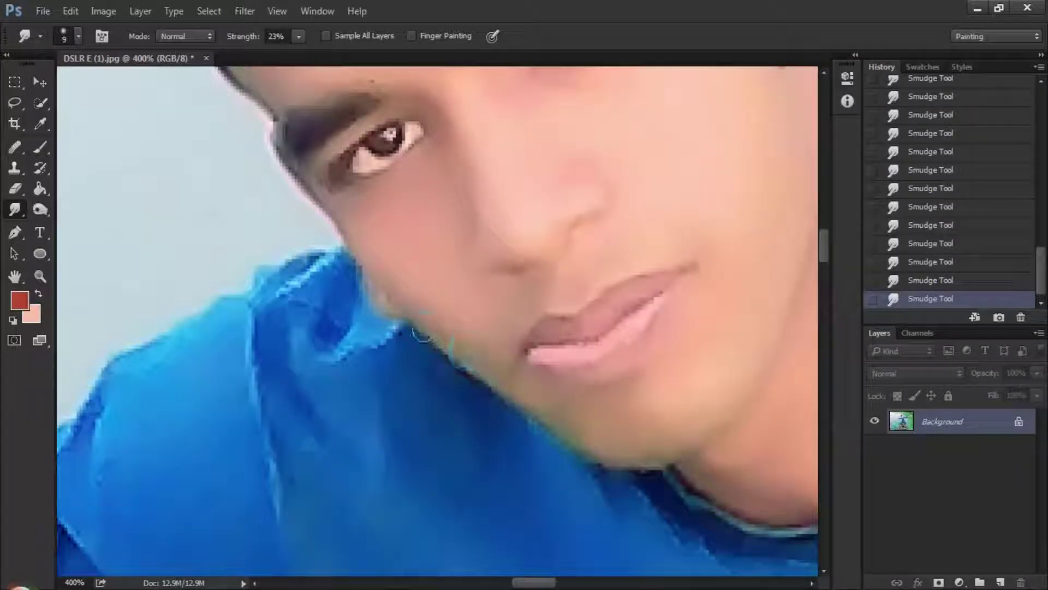
Smooth the jawline against the blue shirt and the chin with the 9 px Smudge brush.
{"action": "left_click_drag", "start_coordinate": [421, 336], "coordinate": [442, 358]}
{"action": "left_click_drag", "start_coordinate": [583, 412], "coordinate": [552, 387]}
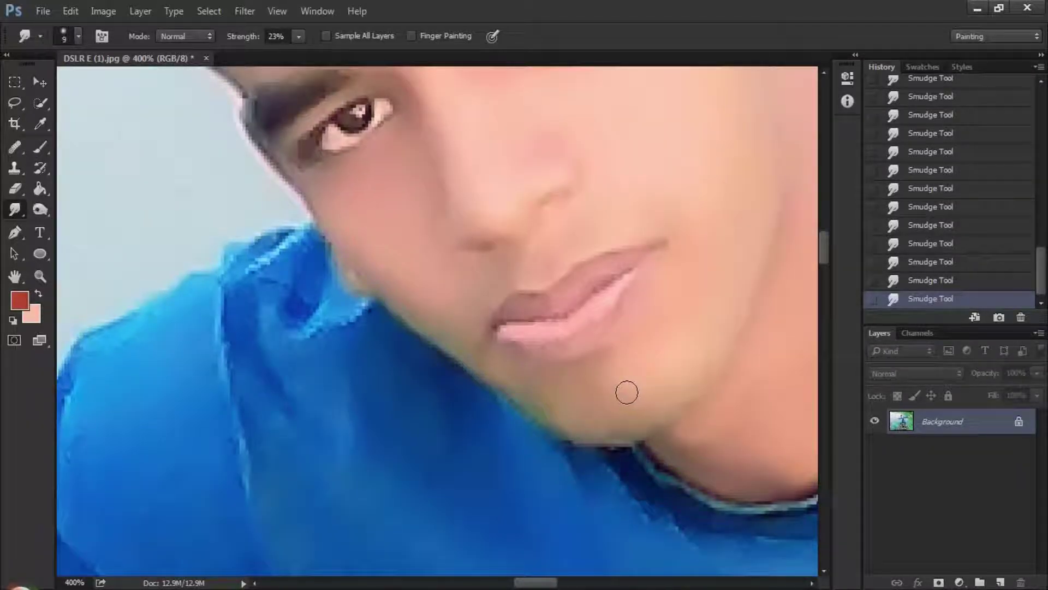
{"action": "right_click", "coordinate": [594, 397]}
{"action": "right_click", "coordinate": [404, 322]}
{"action": "left_click", "coordinate": [942, 283]}
{"action": "left_click", "coordinate": [935, 299]}
Set the Smudge brush to 15 px and smooth the lips.
{"action": "left_click", "coordinate": [679, 323], "text": "alt"}
{"action": "left_click", "coordinate": [679, 322], "text": "alt"}
{"action": "left_click", "coordinate": [679, 323], "text": "alt"}
{"action": "left_click", "coordinate": [678, 323], "text": "alt"}
{"action": "left_click", "coordinate": [601, 302], "text": "ctrl"}
{"action": "left_click", "coordinate": [602, 302], "text": "ctrl"}
{"action": "left_click", "coordinate": [582, 289], "text": "ctrl"}
{"action": "left_click", "coordinate": [582, 290], "text": "ctrl"}
{"action": "scroll", "coordinate": [582, 289], "scroll_direction": "up", "scroll_amount": 1}
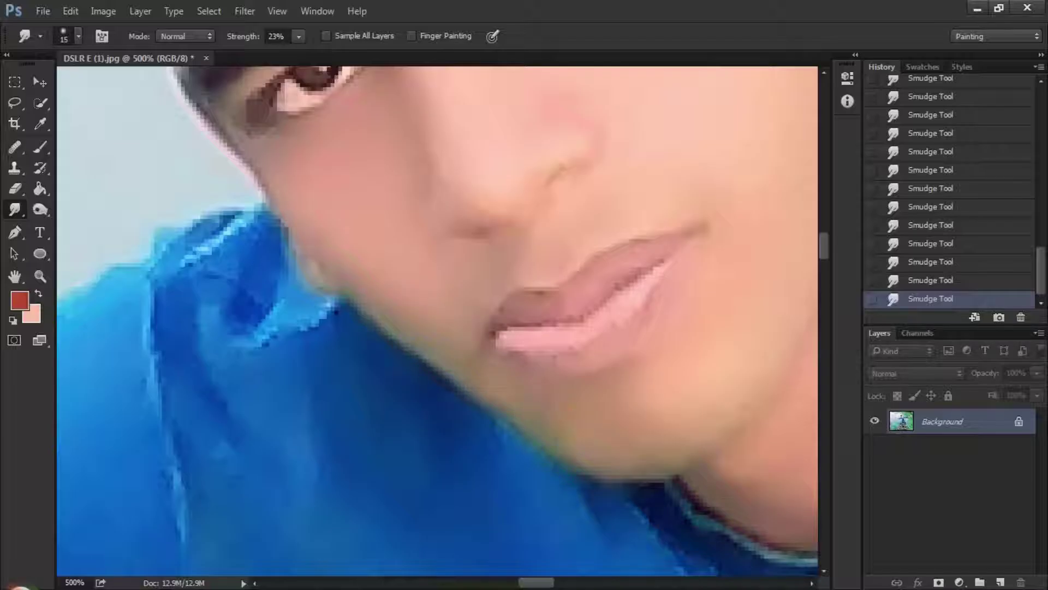
{"action": "left_click", "coordinate": [887, 279]}
{"action": "left_click_drag", "start_coordinate": [633, 298], "coordinate": [645, 294]}
Examine the retouched face up close and in the context of the whole photo.
{"action": "scroll", "coordinate": [634, 367], "scroll_direction": "down", "scroll_amount": 5}
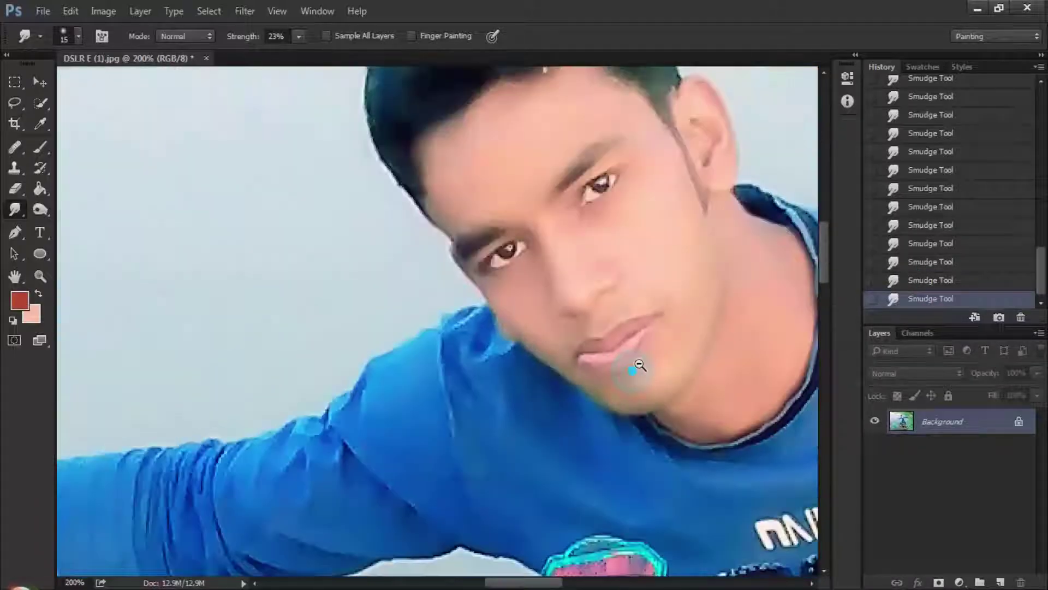
{"action": "scroll", "coordinate": [586, 366], "scroll_direction": "up", "scroll_amount": 3}
{"action": "scroll", "coordinate": [520, 316], "scroll_direction": "down", "scroll_amount": 3}
{"action": "scroll", "coordinate": [562, 293], "scroll_direction": "up", "scroll_amount": 4}
{"action": "scroll", "coordinate": [562, 292], "scroll_direction": "down", "scroll_amount": 4}
{"action": "scroll", "coordinate": [558, 319], "scroll_direction": "down", "scroll_amount": 2}
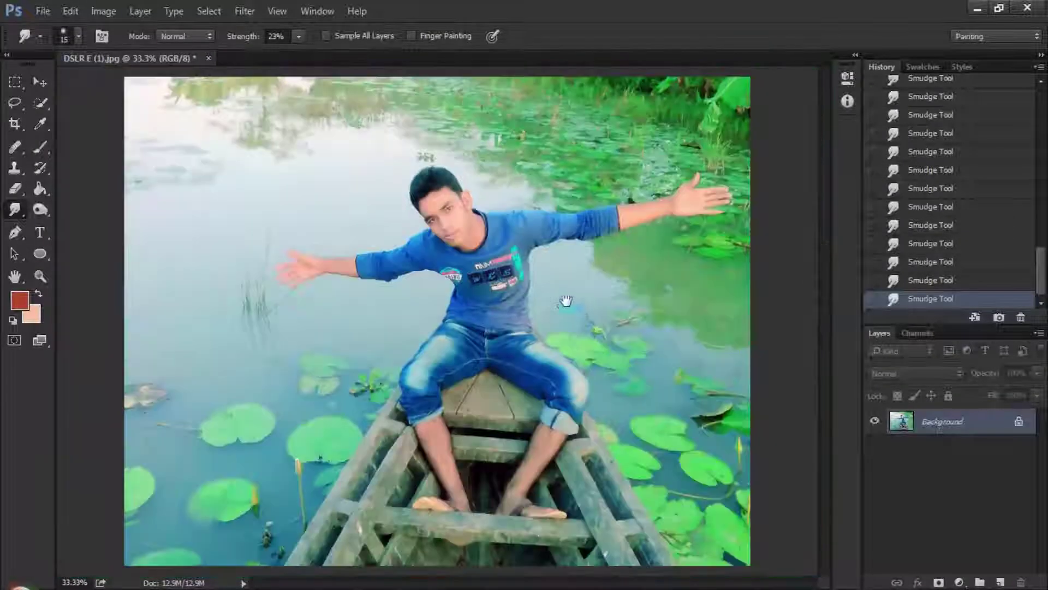
{"action": "scroll", "coordinate": [566, 304], "scroll_direction": "up", "scroll_amount": 2}
Apply an Exposure adjustment to the photo with exposure +0.08 and a slightly changed gamma correction.
{"action": "left_click", "coordinate": [103, 11]}
{"action": "mouse_move", "coordinate": [146, 55]}
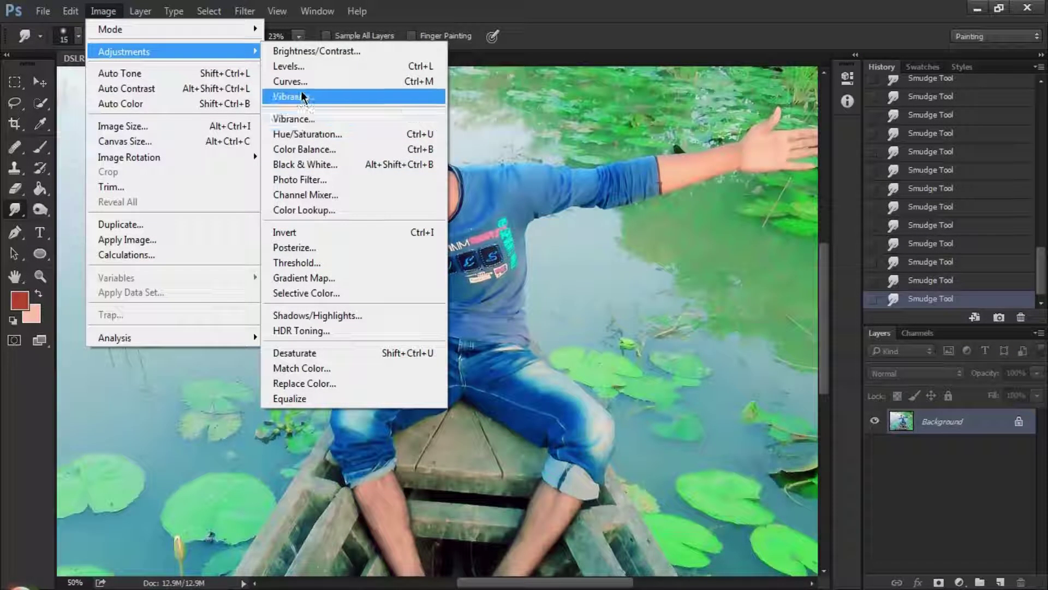
{"action": "left_click", "coordinate": [294, 97]}
{"action": "left_click", "coordinate": [725, 456]}
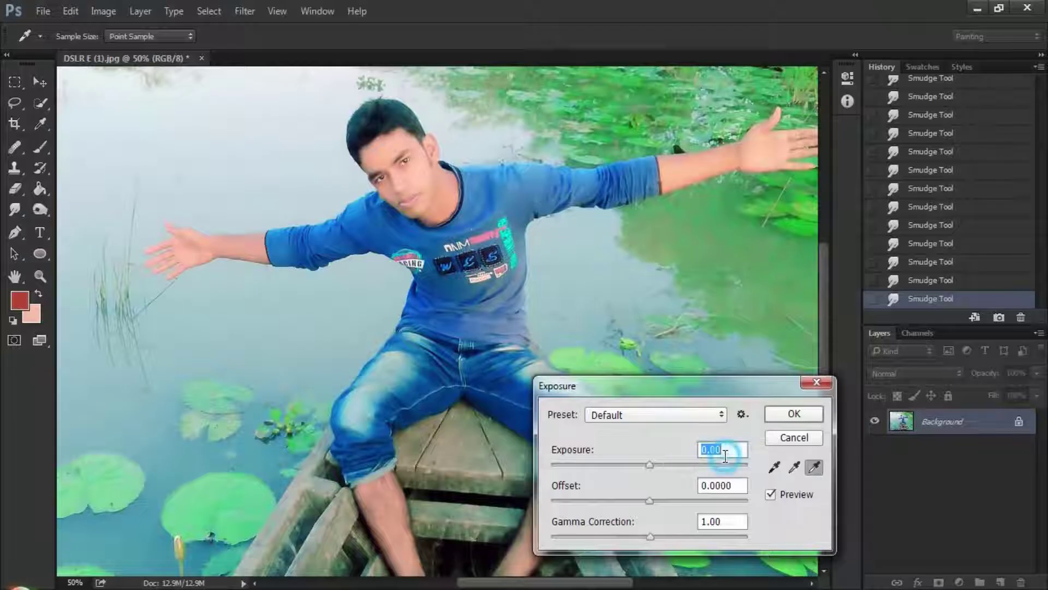
{"action": "left_click", "coordinate": [741, 521]}
{"action": "scroll", "coordinate": [742, 520], "scroll_direction": "up", "scroll_amount": 4}
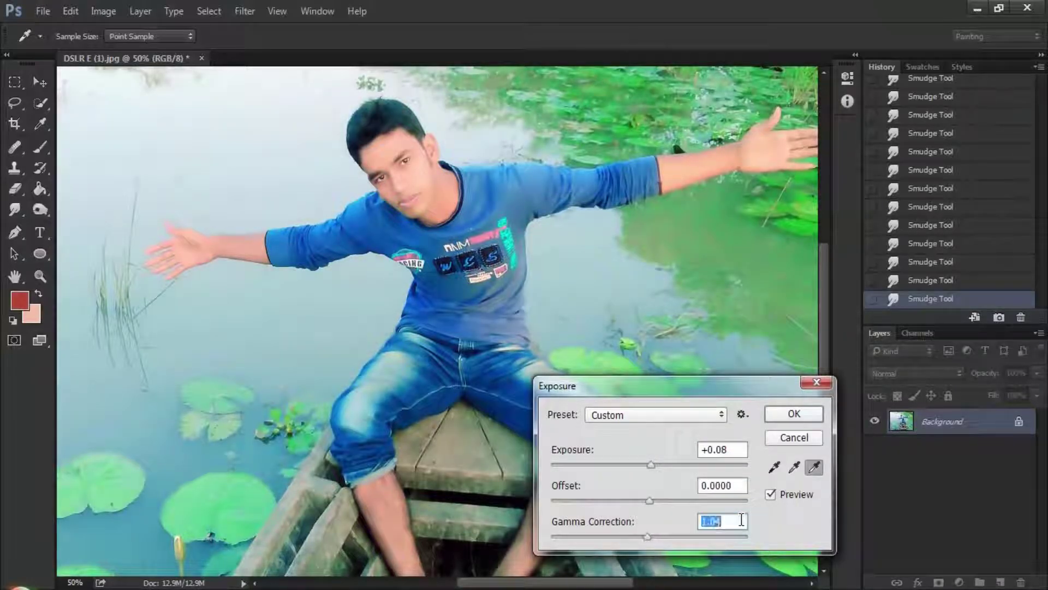
{"action": "left_click", "coordinate": [653, 538]}
{"action": "left_click", "coordinate": [803, 419]}
{"action": "left_click_drag", "start_coordinate": [653, 390], "coordinate": [656, 401]}
{"action": "left_click_drag", "start_coordinate": [655, 401], "coordinate": [669, 403]}
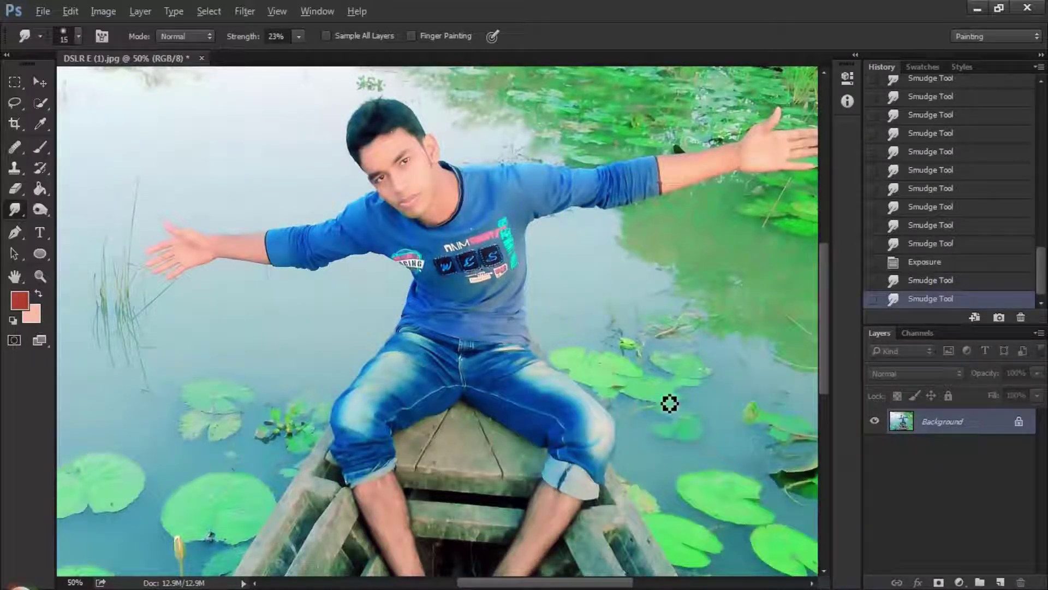
Switch the Smudge tool to a 15 px bristle brush tip for working on the hair.
{"action": "scroll", "coordinate": [607, 361], "scroll_direction": "down", "scroll_amount": 2}
{"action": "scroll", "coordinate": [423, 228], "scroll_direction": "up", "scroll_amount": 3}
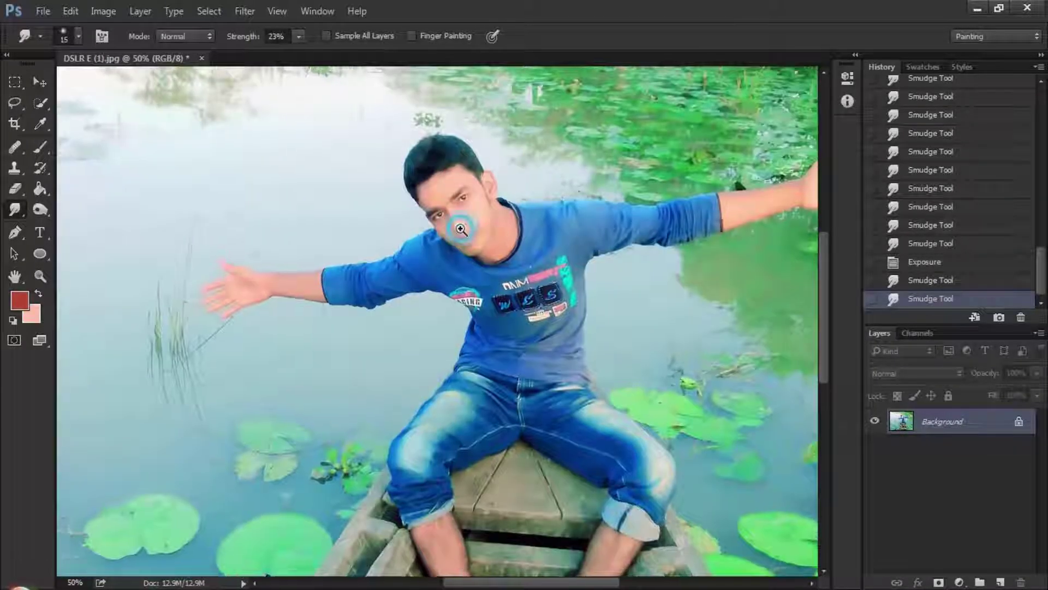
{"action": "scroll", "coordinate": [321, 264], "scroll_direction": "down", "scroll_amount": 1}
{"action": "scroll", "coordinate": [320, 264], "scroll_direction": "up", "scroll_amount": 1}
{"action": "scroll", "coordinate": [502, 262], "scroll_direction": "up", "scroll_amount": 2}
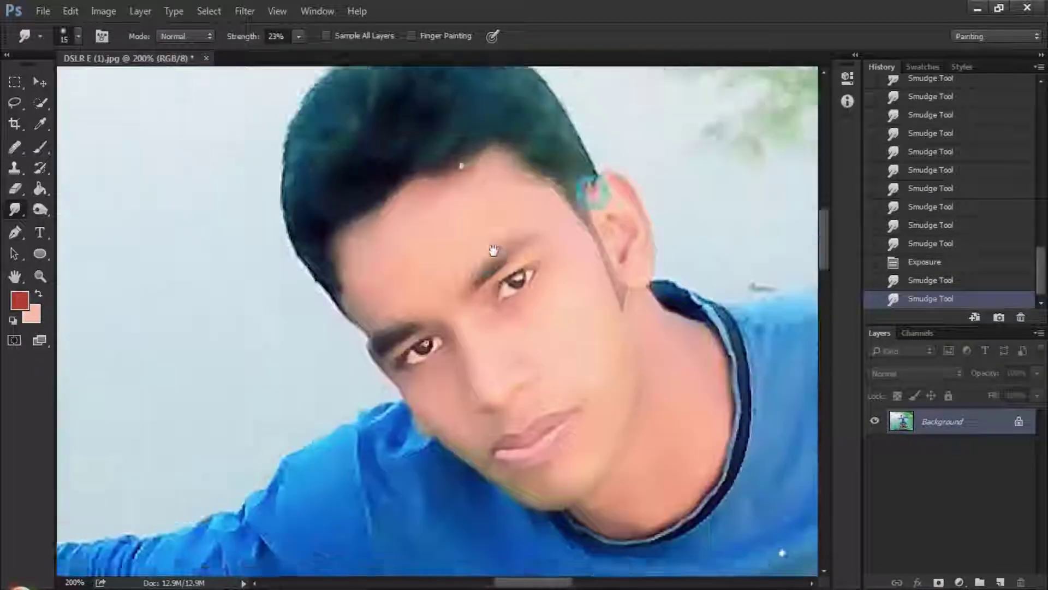
{"action": "scroll", "coordinate": [550, 248], "scroll_direction": "up", "scroll_amount": 1}
{"action": "scroll", "coordinate": [440, 185], "scroll_direction": "up", "scroll_amount": 1}
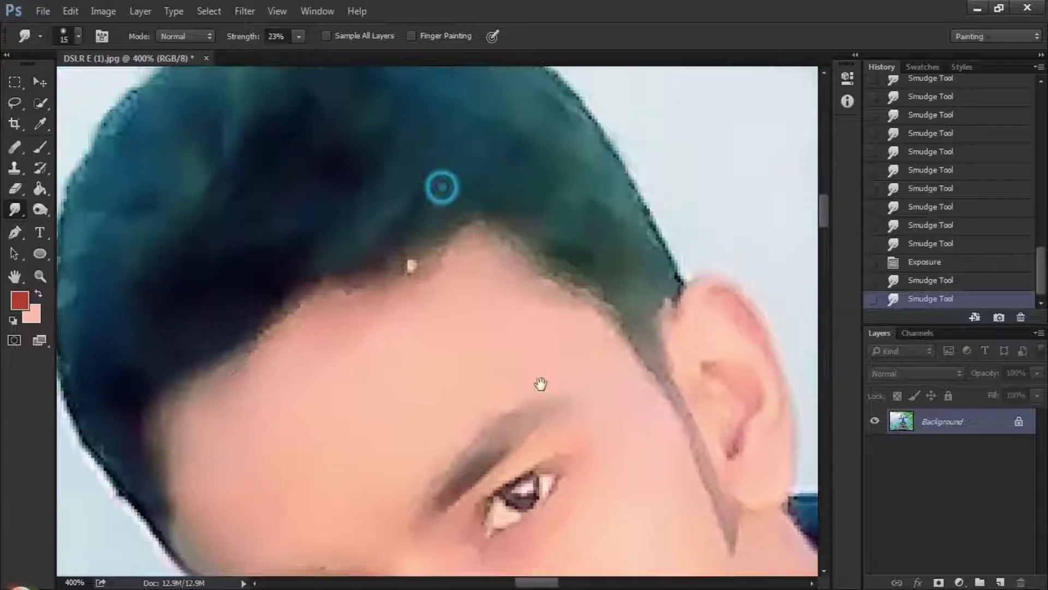
{"action": "left_click", "coordinate": [484, 339], "text": "alt"}
{"action": "left_click_drag", "start_coordinate": [361, 355], "coordinate": [361, 368]}
{"action": "left_click_drag", "start_coordinate": [361, 418], "coordinate": [351, 356]}
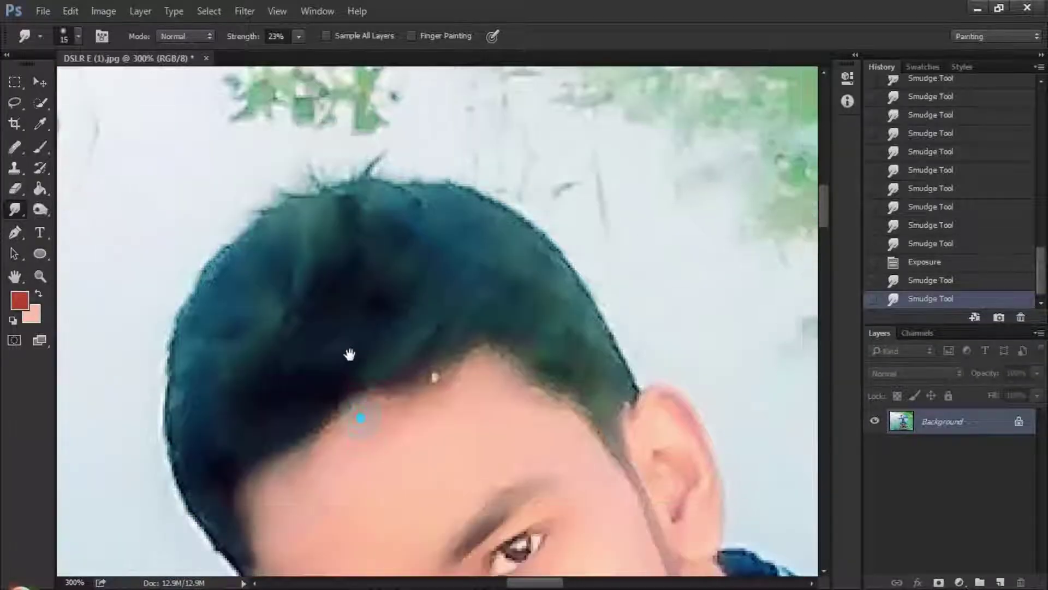
{"action": "right_click", "coordinate": [464, 210]}
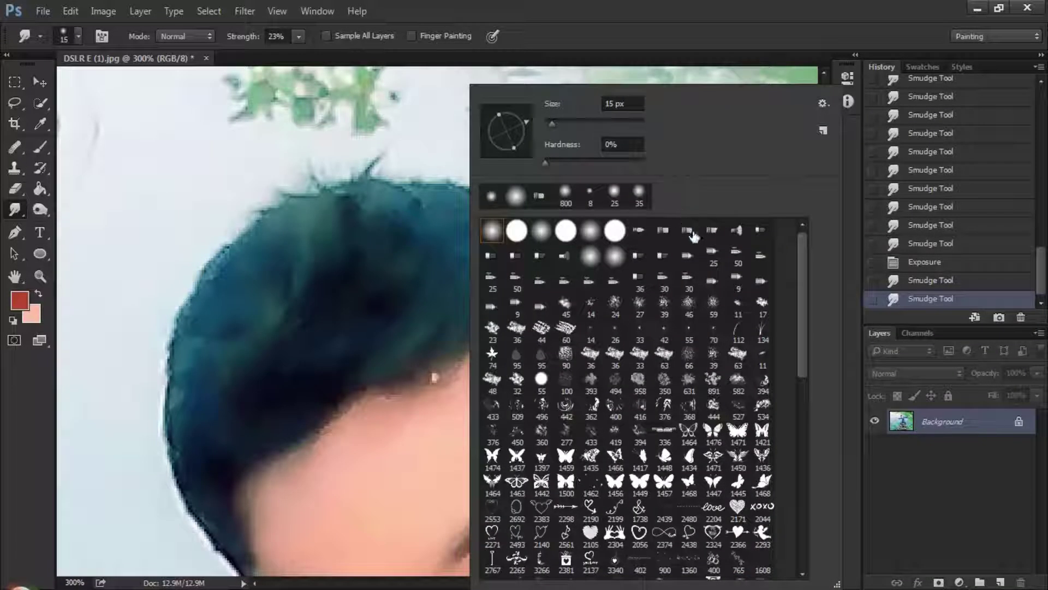
{"action": "double_click", "coordinate": [516, 489]}
{"action": "left_click", "coordinate": [592, 368]}
Undo the last smudge stroke and raise the Smudge strength to 68%.
{"action": "left_click_drag", "start_coordinate": [263, 337], "coordinate": [346, 342]}
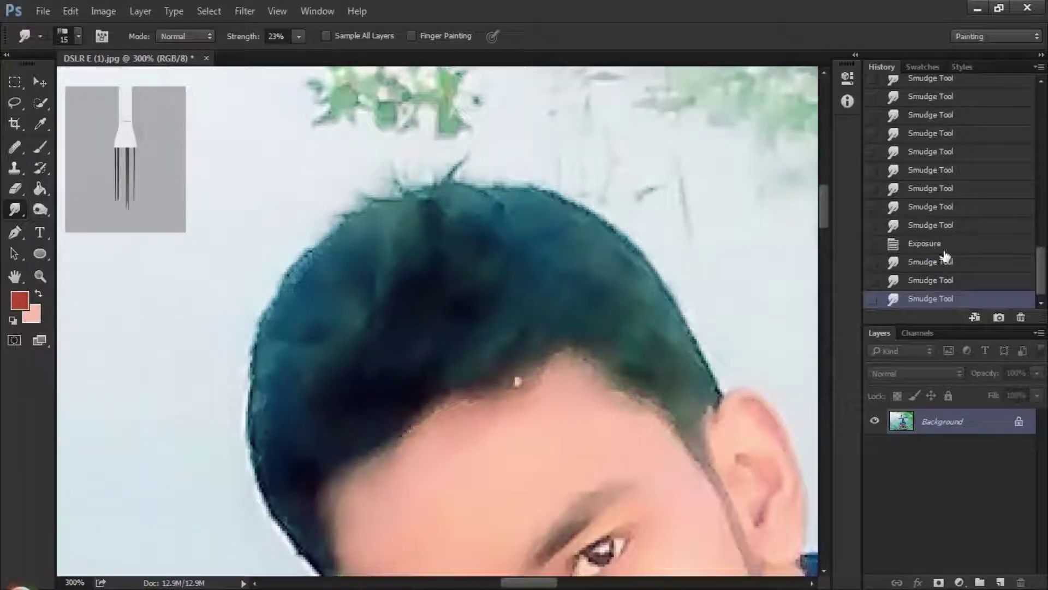
{"action": "left_click", "coordinate": [927, 281]}
{"action": "left_click", "coordinate": [298, 37]}
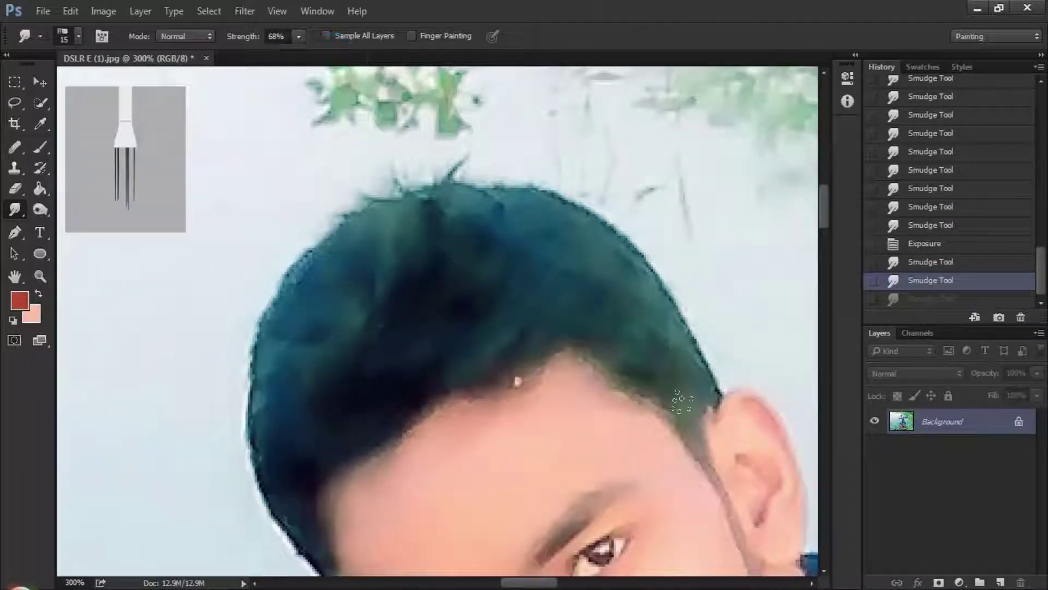
Try to pull long hair strands outward from the top of the head with the bristle Smudge brush.
{"action": "left_click_drag", "start_coordinate": [683, 403], "coordinate": [702, 328]}
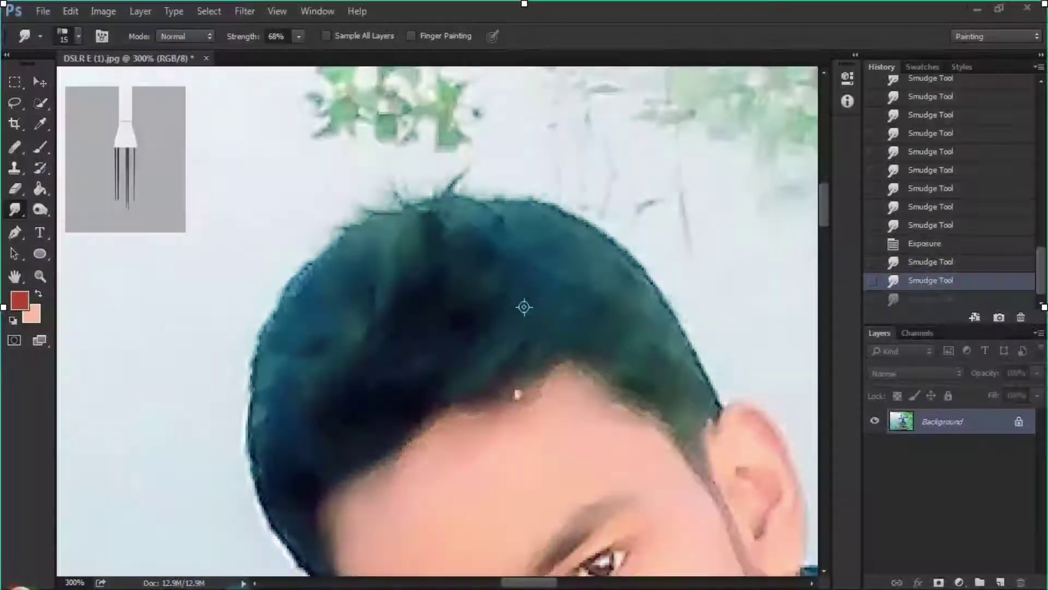
{"action": "mouse_move", "coordinate": [670, 359]}
{"action": "left_mouse_down"}
{"action": "mouse_move", "coordinate": [590, 188]}
{"action": "mouse_move", "coordinate": [563, 177]}
{"action": "left_mouse_up"}
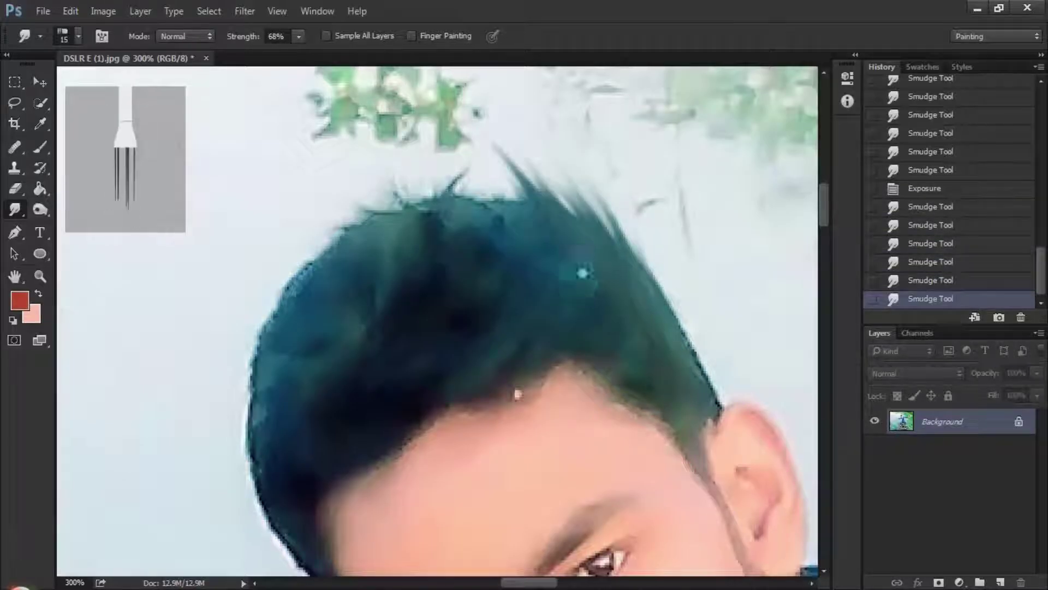
{"action": "left_click_drag", "start_coordinate": [576, 273], "coordinate": [474, 159]}
{"action": "left_click_drag", "start_coordinate": [530, 264], "coordinate": [410, 157]}
{"action": "left_click", "coordinate": [932, 279]}
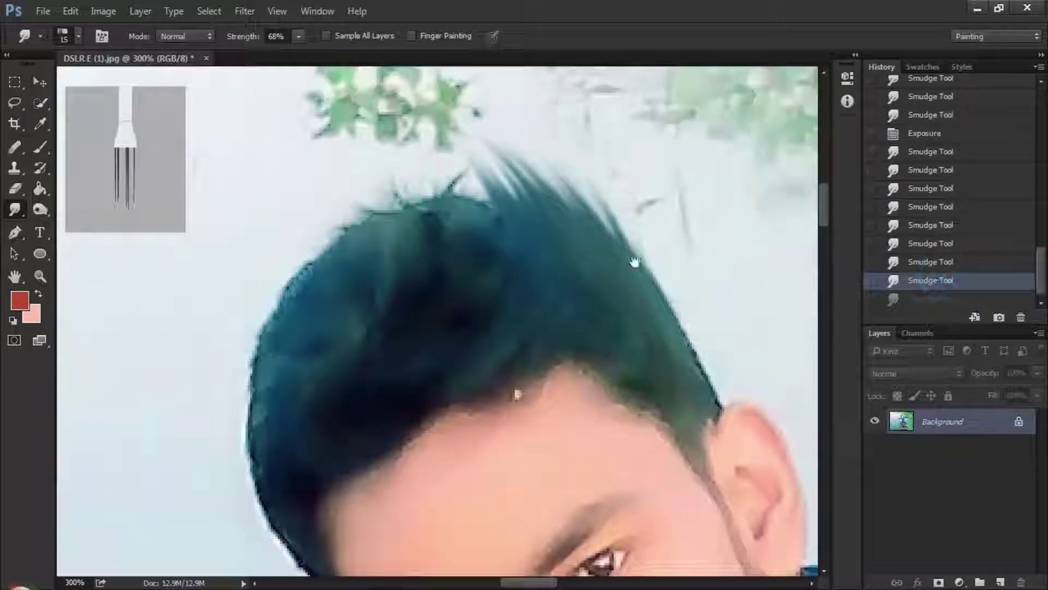
{"action": "left_click_drag", "start_coordinate": [634, 263], "coordinate": [648, 288]}
{"action": "left_click", "coordinate": [931, 188]}
Smudge short hair strands outward along the back of the crown with the 15 px bristle tip at 68% strength.
{"action": "left_click_drag", "start_coordinate": [687, 397], "coordinate": [698, 381]}
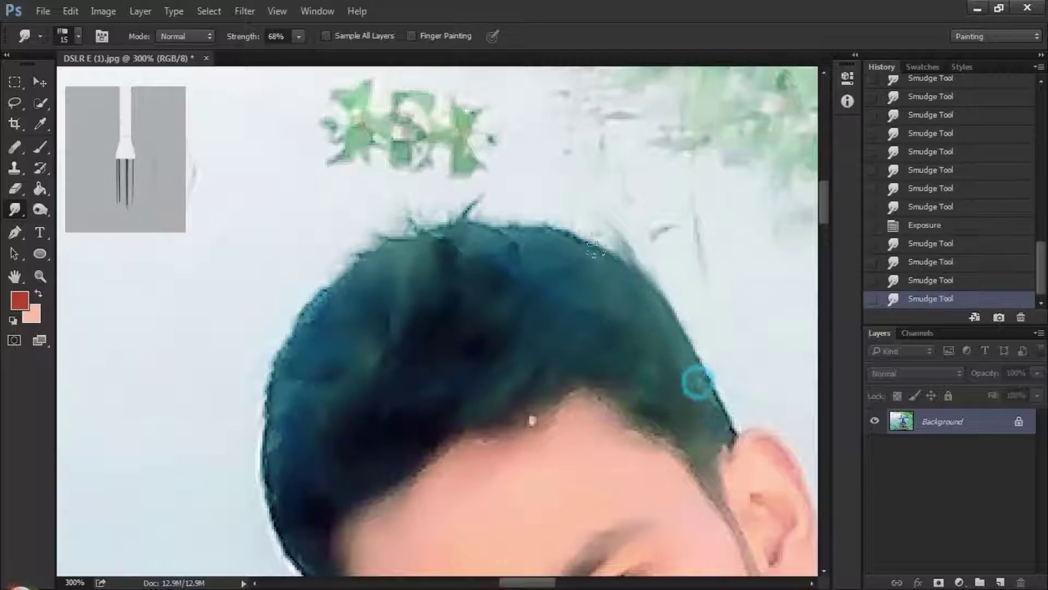
{"action": "left_click_drag", "start_coordinate": [584, 276], "coordinate": [549, 202]}
{"action": "left_click_drag", "start_coordinate": [655, 328], "coordinate": [582, 202]}
{"action": "left_click_drag", "start_coordinate": [620, 306], "coordinate": [567, 202]}
{"action": "left_click_drag", "start_coordinate": [579, 262], "coordinate": [530, 196]}
{"action": "left_click_drag", "start_coordinate": [551, 257], "coordinate": [503, 204]}
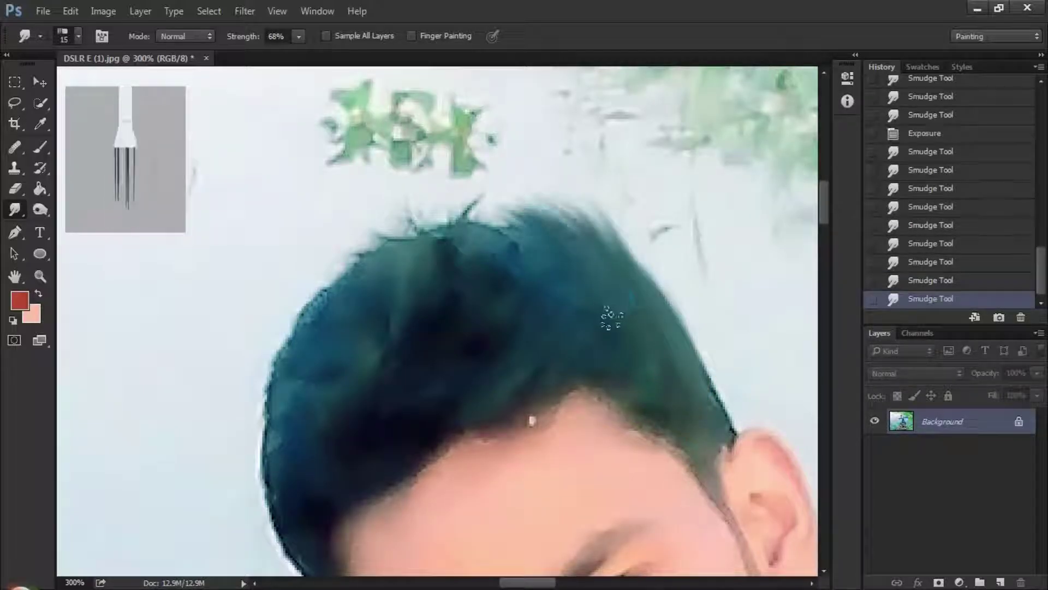
Pull longer strands up and forward from the top of the head, undoing one misplaced smudge stroke.
{"action": "left_click_drag", "start_coordinate": [617, 275], "coordinate": [557, 190]}
{"action": "left_click_drag", "start_coordinate": [586, 319], "coordinate": [499, 183]}
{"action": "left_click_drag", "start_coordinate": [588, 288], "coordinate": [516, 183]}
{"action": "mouse_move", "coordinate": [590, 263]}
{"action": "left_mouse_down"}
{"action": "mouse_move", "coordinate": [565, 201]}
{"action": "mouse_move", "coordinate": [491, 180]}
{"action": "left_mouse_up"}
{"action": "key", "text": "ctrl+z"}
{"action": "left_click_drag", "start_coordinate": [564, 283], "coordinate": [469, 164]}
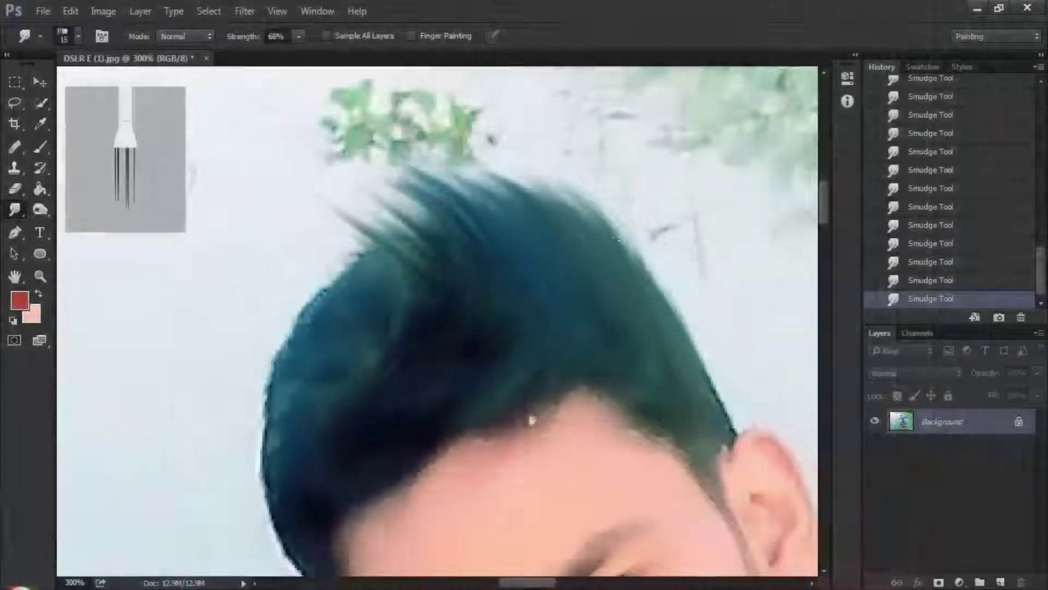
Smudge the front hair outward into long strands, reducing the bristle tip to 9 px for the edge near the temple.
{"action": "left_click_drag", "start_coordinate": [426, 262], "coordinate": [365, 202]}
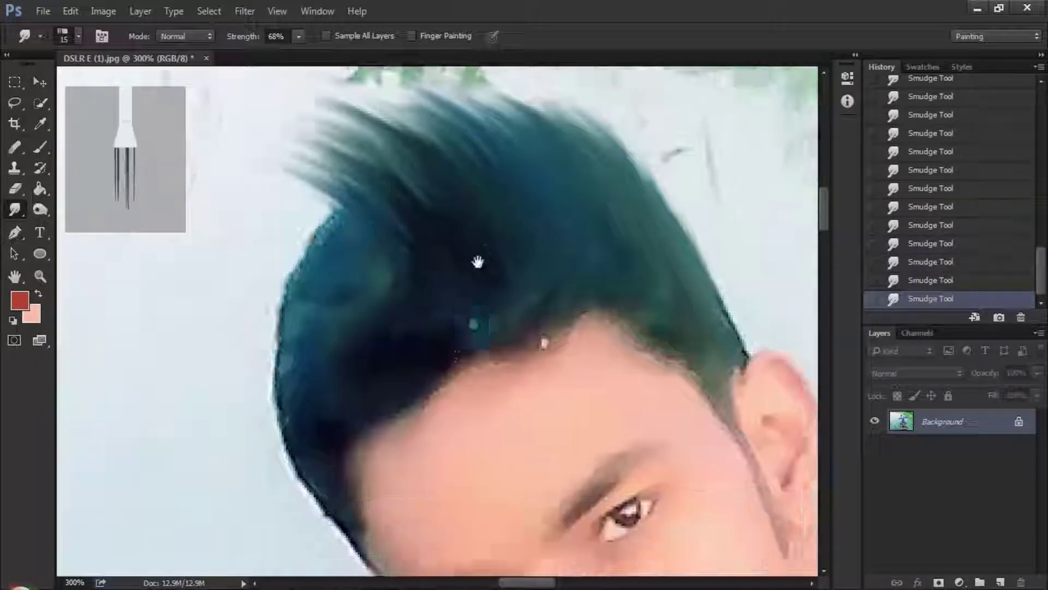
{"action": "mouse_move", "coordinate": [478, 332]}
{"action": "left_mouse_down"}
{"action": "mouse_move", "coordinate": [409, 312]}
{"action": "mouse_move", "coordinate": [410, 346]}
{"action": "left_mouse_up"}
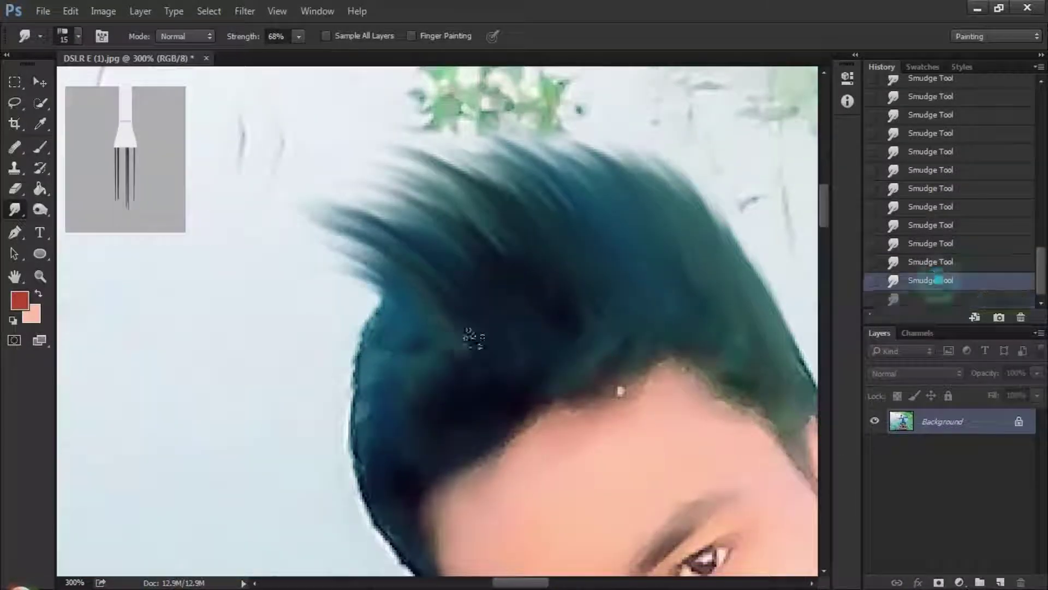
{"action": "mouse_move", "coordinate": [472, 337]}
{"action": "left_mouse_down"}
{"action": "mouse_move", "coordinate": [459, 362]}
{"action": "mouse_move", "coordinate": [500, 395]}
{"action": "mouse_move", "coordinate": [440, 300]}
{"action": "left_mouse_up"}
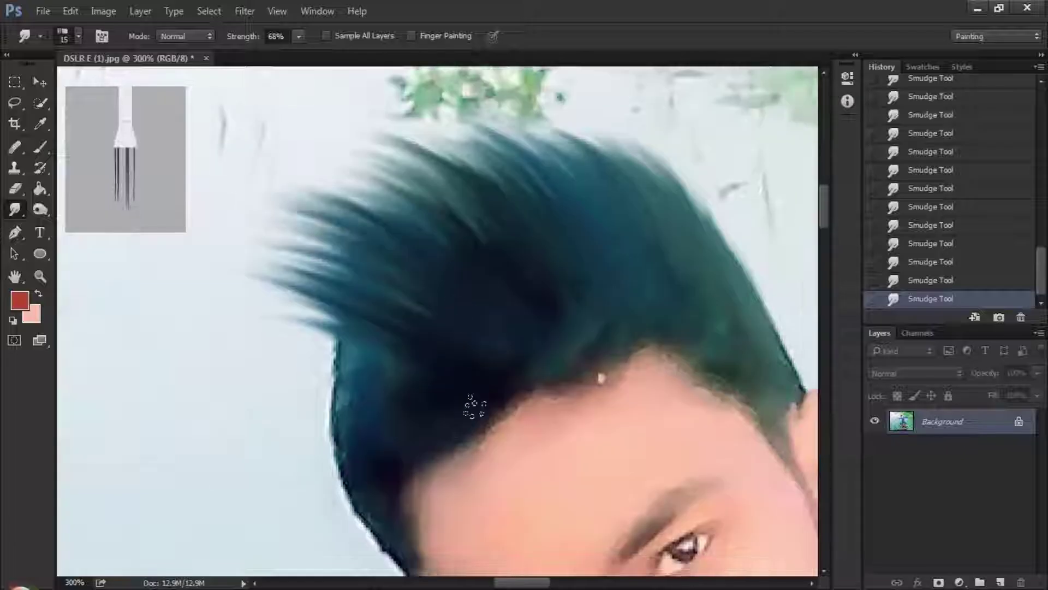
{"action": "left_click_drag", "start_coordinate": [475, 405], "coordinate": [400, 415]}
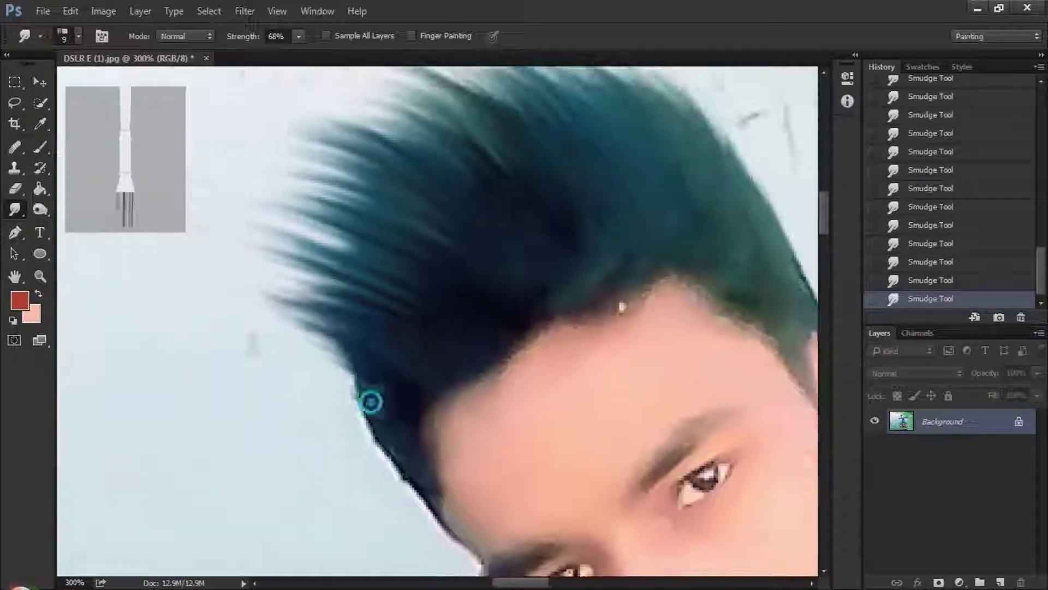
{"action": "mouse_move", "coordinate": [367, 400]}
{"action": "left_mouse_down"}
{"action": "mouse_move", "coordinate": [374, 368]}
{"action": "mouse_move", "coordinate": [251, 274]}
{"action": "left_mouse_up"}
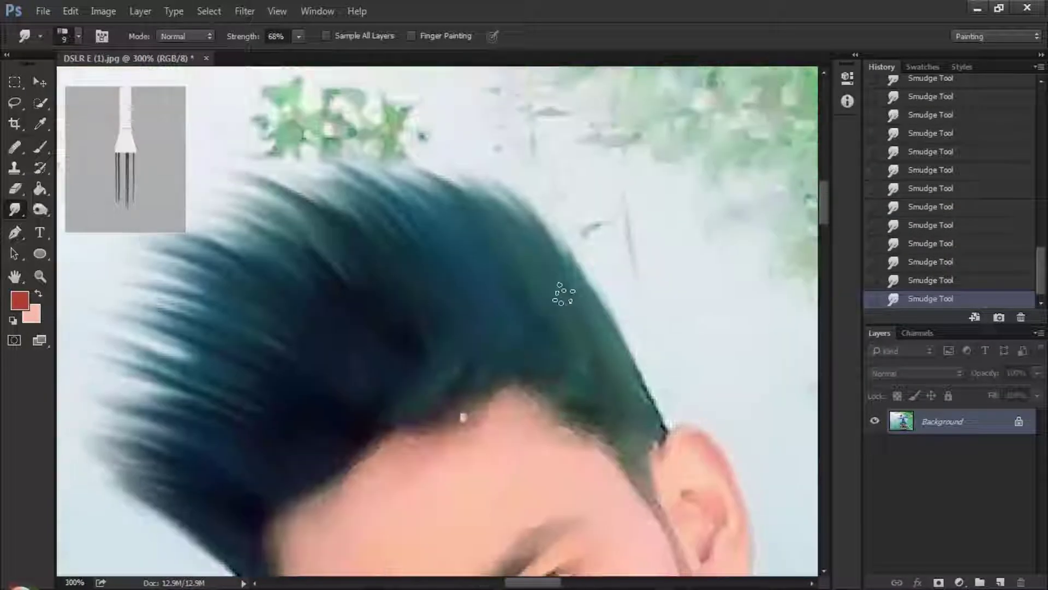
Lengthen the strands on top of the head with fine 9 px bristle smudges swept toward the front.
{"action": "left_click_drag", "start_coordinate": [513, 229], "coordinate": [377, 125]}
{"action": "left_click_drag", "start_coordinate": [477, 229], "coordinate": [401, 150]}
{"action": "left_click_drag", "start_coordinate": [528, 248], "coordinate": [442, 149]}
{"action": "left_click_drag", "start_coordinate": [444, 234], "coordinate": [352, 146]}
{"action": "left_click_drag", "start_coordinate": [385, 215], "coordinate": [304, 159]}
{"action": "left_click_drag", "start_coordinate": [381, 139], "coordinate": [434, 173]}
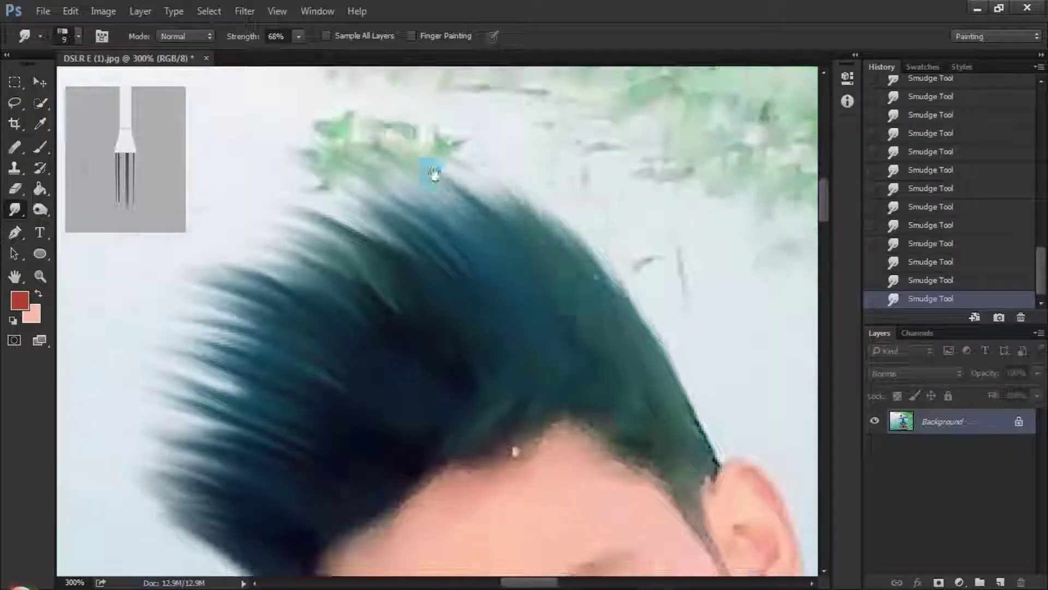
Smudge the hair between the ear and the crown upward and refine the strands on top.
{"action": "left_click_drag", "start_coordinate": [577, 333], "coordinate": [539, 303]}
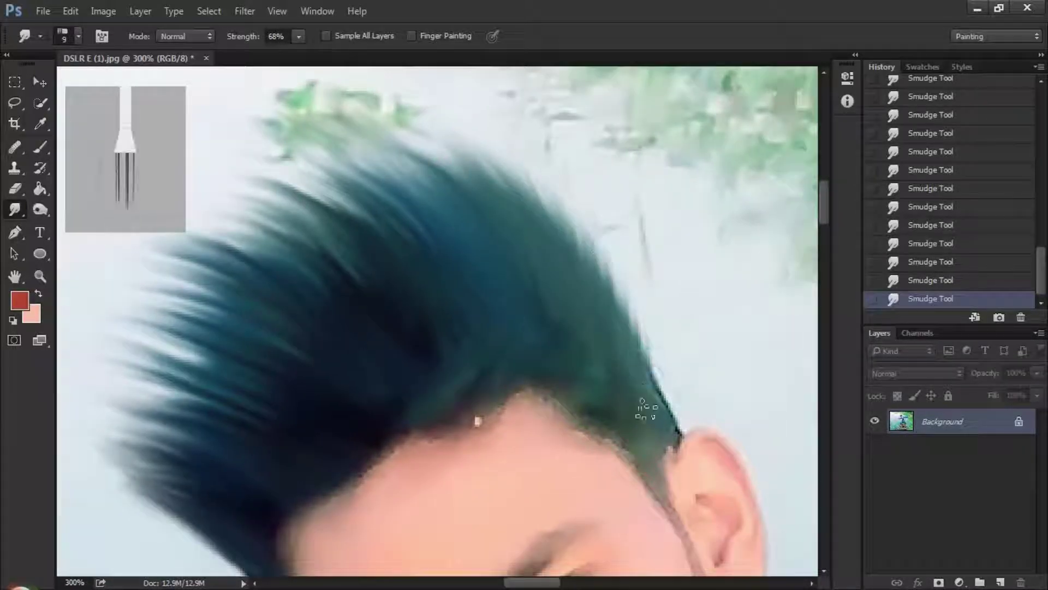
{"action": "left_click_drag", "start_coordinate": [609, 387], "coordinate": [624, 355]}
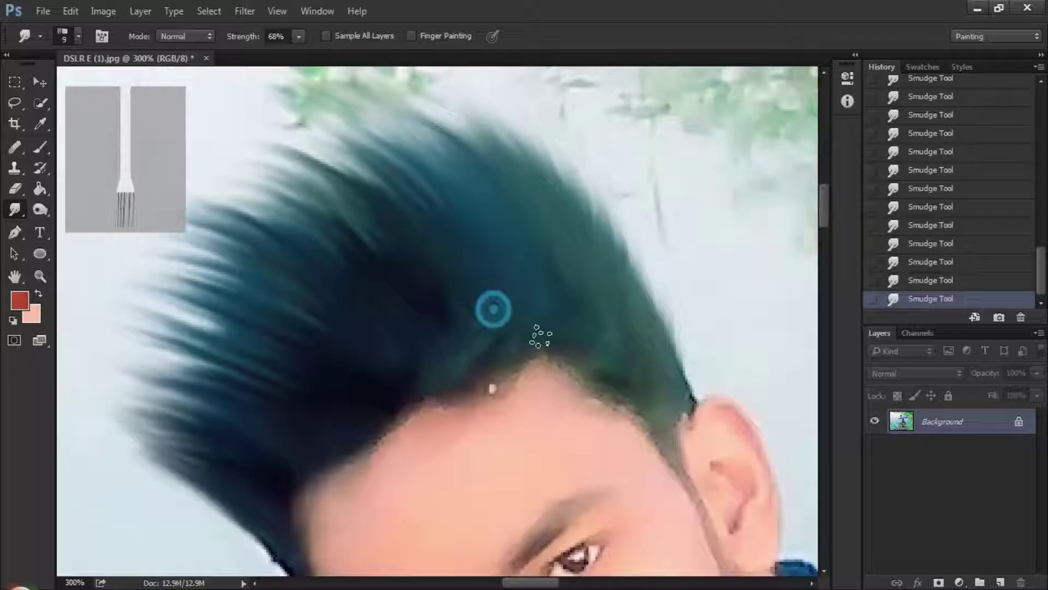
{"action": "mouse_move", "coordinate": [462, 174]}
{"action": "left_mouse_down"}
{"action": "mouse_move", "coordinate": [492, 243]}
{"action": "mouse_move", "coordinate": [474, 178]}
{"action": "left_mouse_up"}
{"action": "left_click_drag", "start_coordinate": [451, 239], "coordinate": [388, 194]}
{"action": "left_click_drag", "start_coordinate": [368, 241], "coordinate": [316, 218]}
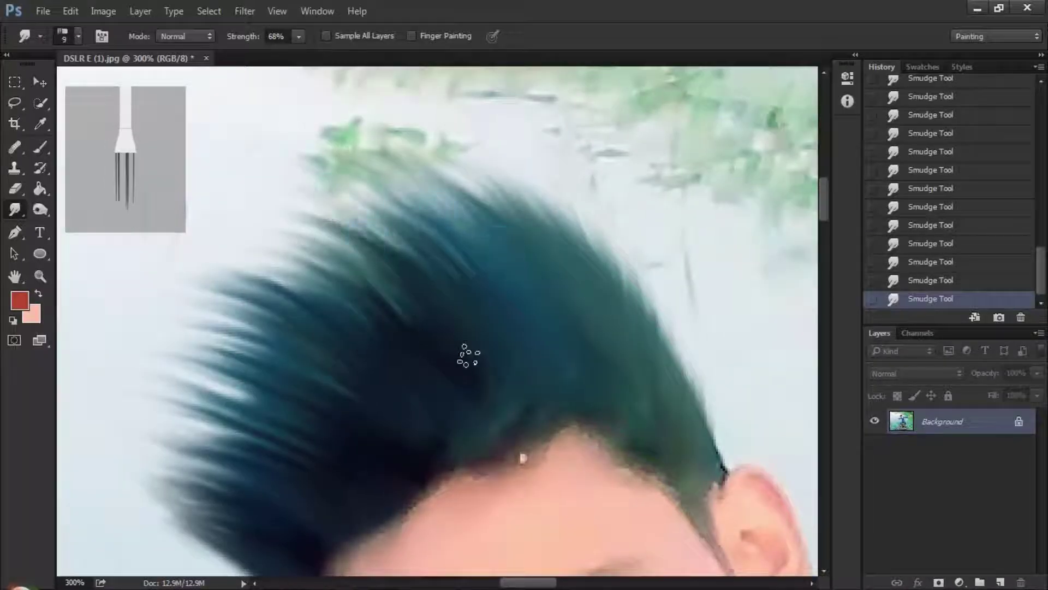
Sweep the front and middle hair outward into fine spiky strands with the 9 px bristle tip.
{"action": "left_click_drag", "start_coordinate": [337, 354], "coordinate": [402, 330]}
{"action": "left_click_drag", "start_coordinate": [257, 405], "coordinate": [272, 306]}
{"action": "left_click_drag", "start_coordinate": [321, 344], "coordinate": [216, 304]}
{"action": "left_click_drag", "start_coordinate": [309, 384], "coordinate": [216, 359]}
{"action": "left_click_drag", "start_coordinate": [401, 350], "coordinate": [350, 362]}
{"action": "left_click_drag", "start_coordinate": [475, 337], "coordinate": [552, 263]}
{"action": "mouse_move", "coordinate": [333, 365]}
{"action": "left_mouse_down"}
{"action": "mouse_move", "coordinate": [246, 338]}
{"action": "mouse_move", "coordinate": [188, 339]}
{"action": "left_mouse_up"}
{"action": "mouse_move", "coordinate": [361, 394]}
{"action": "left_mouse_down"}
{"action": "mouse_move", "coordinate": [215, 356]}
{"action": "mouse_move", "coordinate": [284, 363]}
{"action": "left_mouse_up"}
{"action": "left_click_drag", "start_coordinate": [565, 321], "coordinate": [611, 268]}
Touch up the hair on the crown and its back edge with further bristle smudges.
{"action": "key", "text": "ctrl+minus"}
{"action": "key", "text": "ctrl+minus"}
{"action": "key", "text": "ctrl+minus"}
{"action": "left_click_drag", "start_coordinate": [599, 480], "coordinate": [580, 377]}
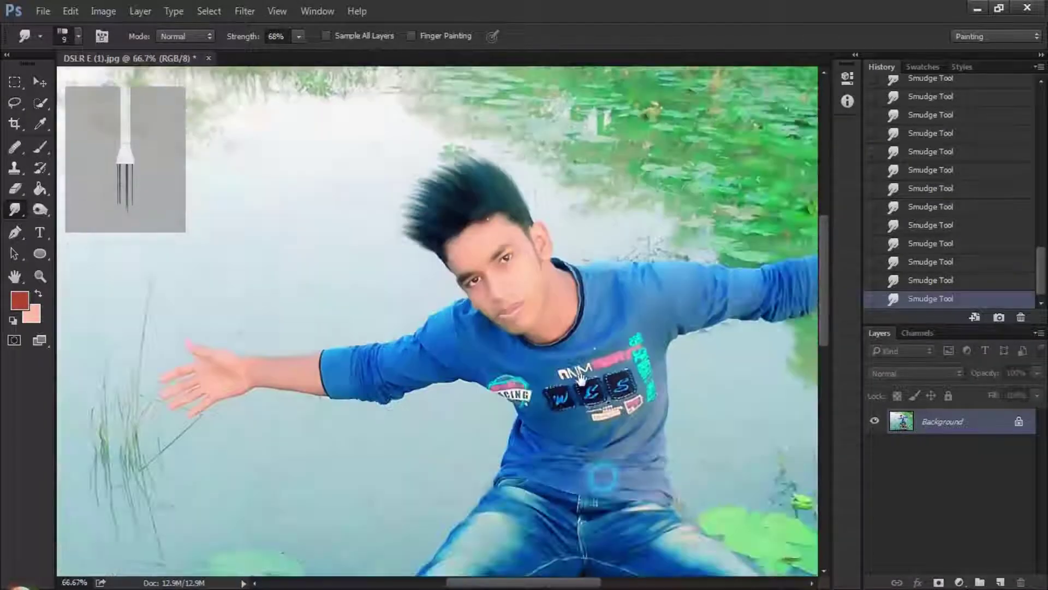
{"action": "key", "text": "ctrl+plus"}
{"action": "key", "text": "ctrl+plus"}
{"action": "key", "text": "ctrl+plus"}
{"action": "left_click_drag", "start_coordinate": [673, 239], "coordinate": [551, 112]}
{"action": "left_click_drag", "start_coordinate": [679, 234], "coordinate": [632, 211]}
{"action": "left_click_drag", "start_coordinate": [600, 163], "coordinate": [580, 195]}
{"action": "left_click_drag", "start_coordinate": [526, 169], "coordinate": [496, 161]}
Smudge the lower front hair edge above the temple outward into fine tips.
{"action": "left_click_drag", "start_coordinate": [409, 325], "coordinate": [470, 181]}
{"action": "left_click_drag", "start_coordinate": [311, 220], "coordinate": [240, 180]}
{"action": "mouse_move", "coordinate": [401, 435]}
{"action": "left_mouse_down"}
{"action": "mouse_move", "coordinate": [365, 351]}
{"action": "mouse_move", "coordinate": [314, 327]}
{"action": "left_mouse_up"}
{"action": "left_click_drag", "start_coordinate": [364, 472], "coordinate": [537, 493]}
{"action": "left_click_drag", "start_coordinate": [537, 391], "coordinate": [393, 290]}
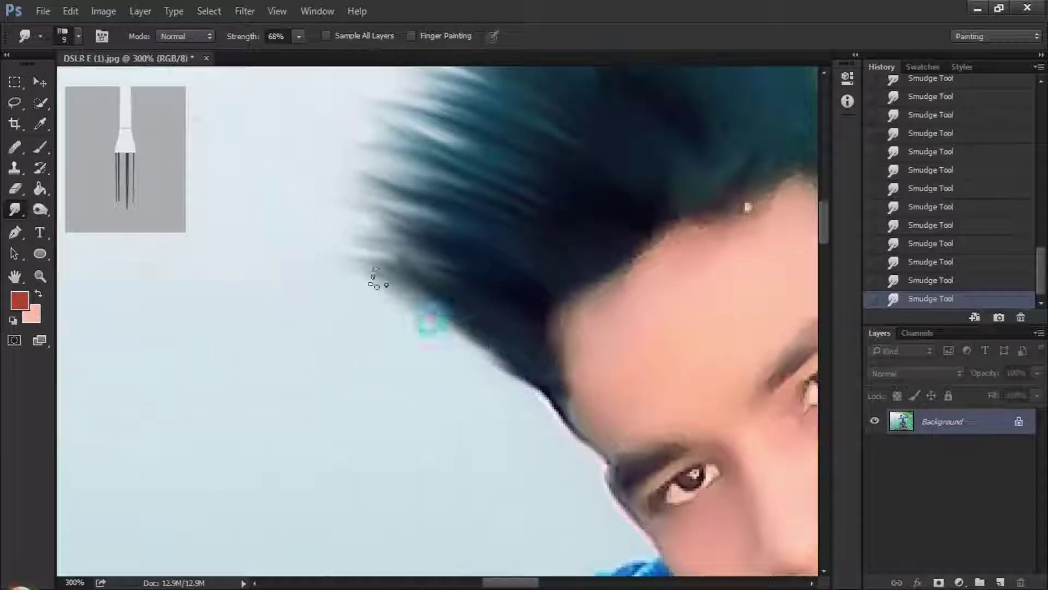
{"action": "mouse_move", "coordinate": [539, 351]}
{"action": "left_mouse_down"}
{"action": "mouse_move", "coordinate": [344, 374]}
{"action": "mouse_move", "coordinate": [341, 388]}
{"action": "left_mouse_up"}
{"action": "mouse_move", "coordinate": [316, 306]}
{"action": "left_mouse_down"}
{"action": "mouse_move", "coordinate": [391, 339]}
{"action": "mouse_move", "coordinate": [229, 273]}
{"action": "left_mouse_up"}
{"action": "left_click_drag", "start_coordinate": [489, 269], "coordinate": [407, 345]}
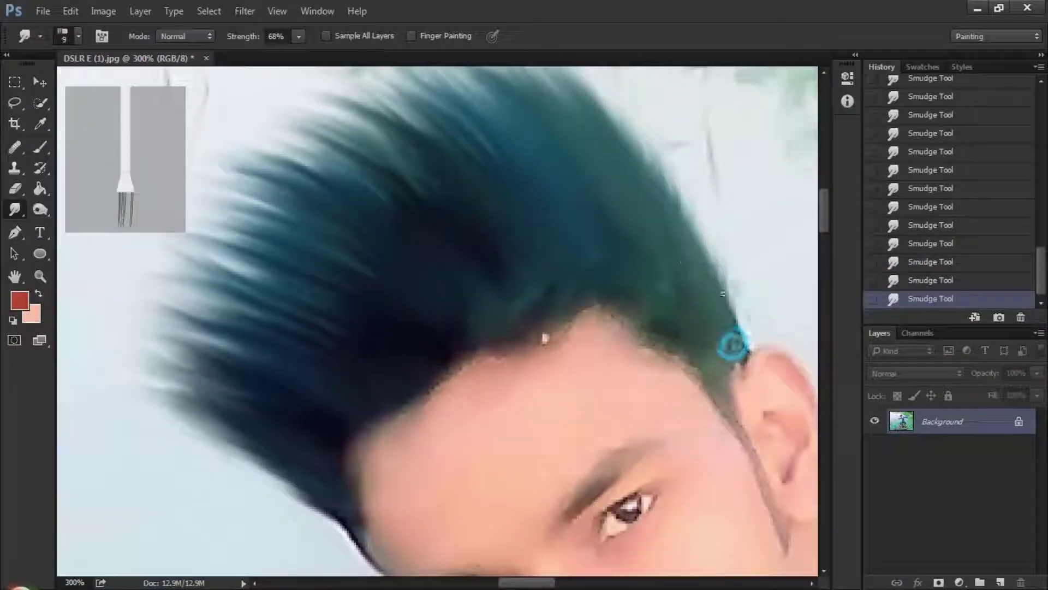
Feather the back edge of the hair just above the ear with short smudges.
{"action": "left_click_drag", "start_coordinate": [734, 345], "coordinate": [735, 289]}
{"action": "left_click_drag", "start_coordinate": [665, 219], "coordinate": [687, 269]}
{"action": "mouse_move", "coordinate": [729, 289]}
{"action": "left_mouse_down"}
{"action": "mouse_move", "coordinate": [677, 257]}
{"action": "mouse_move", "coordinate": [617, 145]}
{"action": "left_mouse_up"}
Smudge the strands on the crown and front of the hair again to soften their flow.
{"action": "key", "text": "ctrl+minus"}
{"action": "key", "text": "ctrl+minus"}
{"action": "key", "text": "ctrl+minus"}
{"action": "key", "text": "ctrl+minus"}
{"action": "key", "text": "ctrl+minus"}
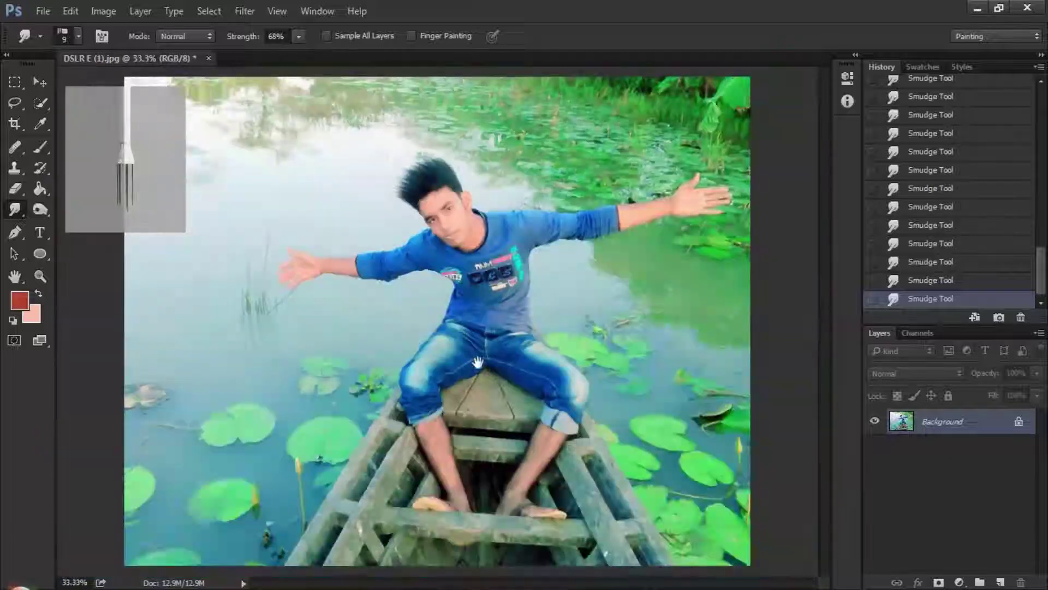
{"action": "left_click_drag", "start_coordinate": [572, 437], "coordinate": [435, 174]}
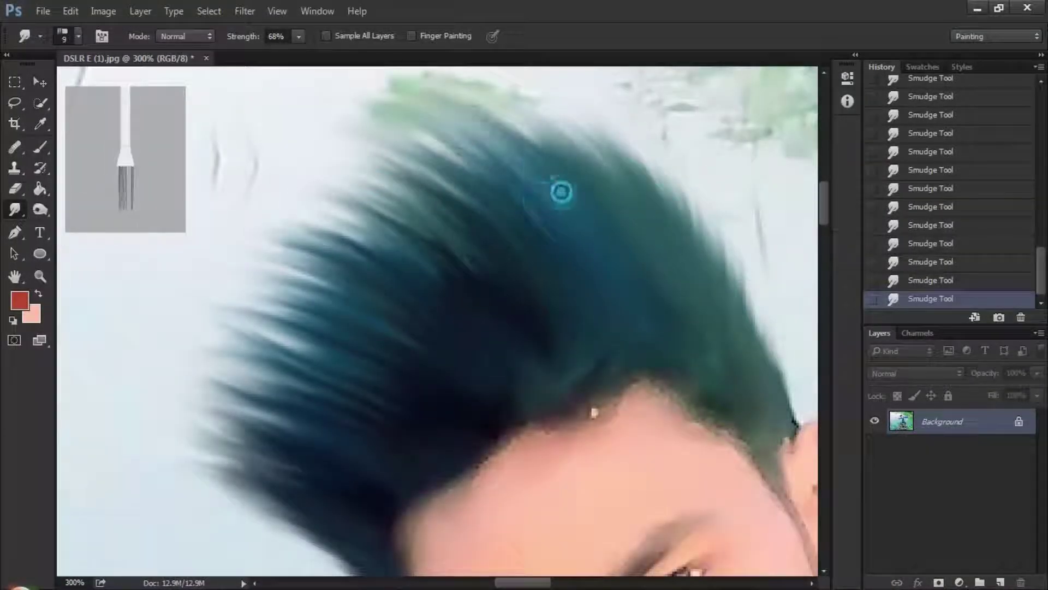
{"action": "left_click_drag", "start_coordinate": [556, 168], "coordinate": [549, 212]}
{"action": "left_click_drag", "start_coordinate": [408, 306], "coordinate": [432, 258]}
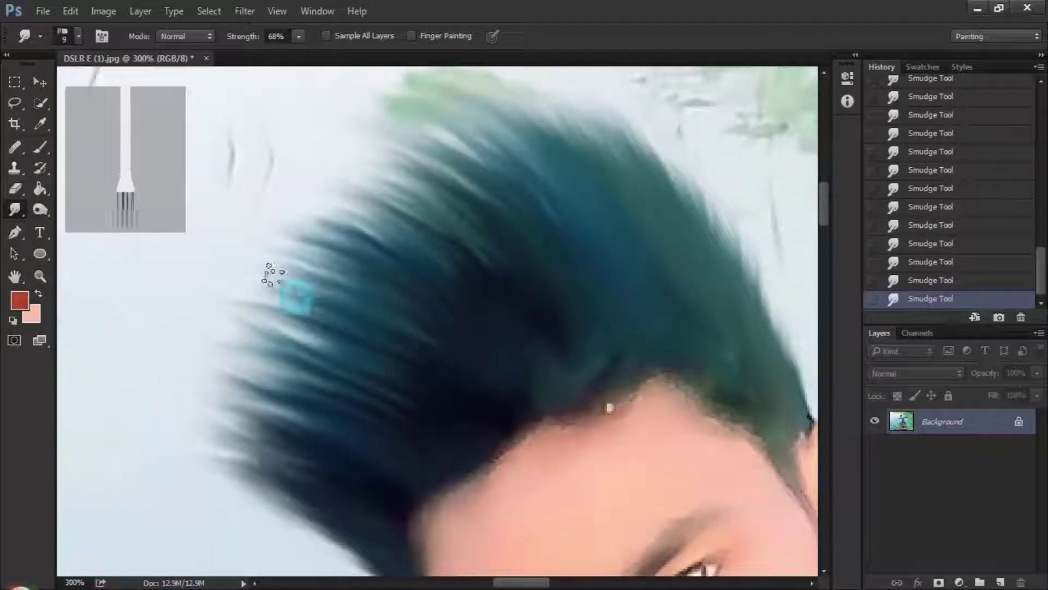
Examine the restyled hair in close-up and in the whole picture.
{"action": "scroll", "coordinate": [437, 355], "scroll_direction": "down", "scroll_amount": 3}
{"action": "scroll", "coordinate": [426, 363], "scroll_direction": "up", "scroll_amount": 4}
{"action": "scroll", "coordinate": [463, 336], "scroll_direction": "down", "scroll_amount": 2}
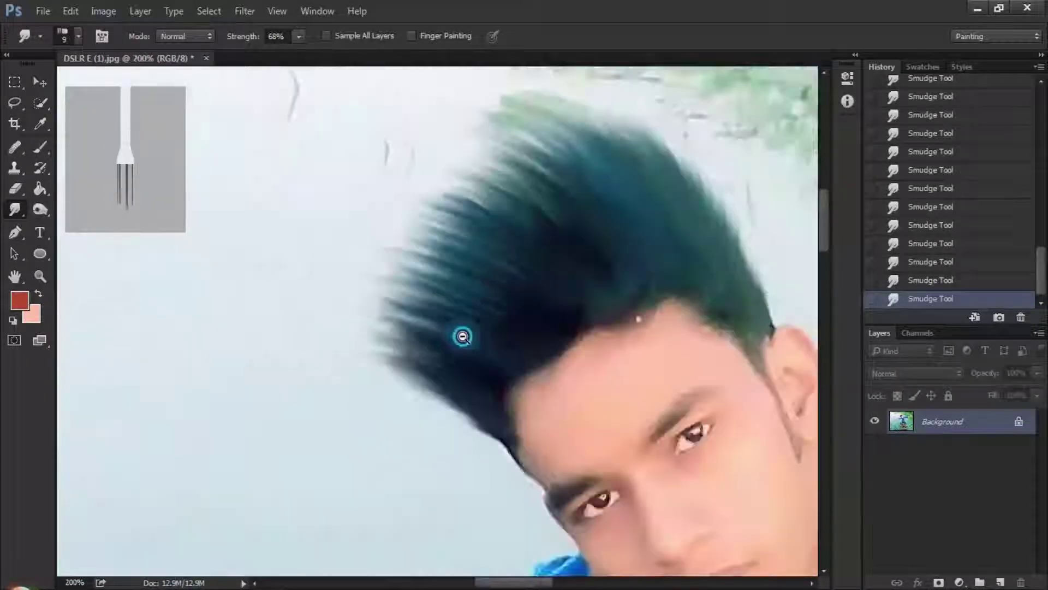
{"action": "scroll", "coordinate": [463, 336], "scroll_direction": "down", "scroll_amount": 3}
{"action": "left_click_drag", "start_coordinate": [516, 337], "coordinate": [484, 273]}
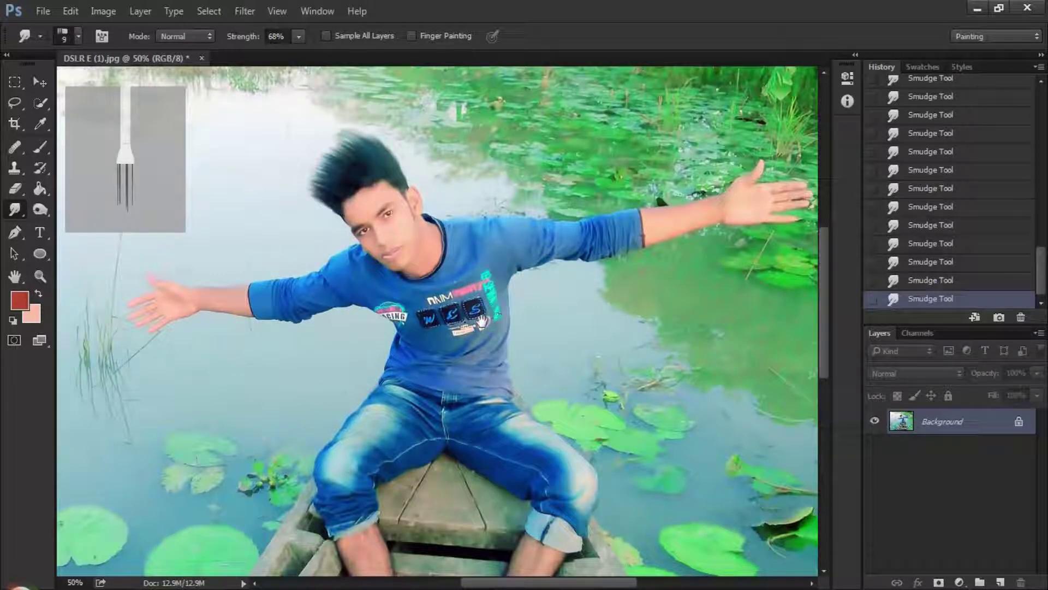
{"action": "scroll", "coordinate": [424, 299], "scroll_direction": "down", "scroll_amount": 1}
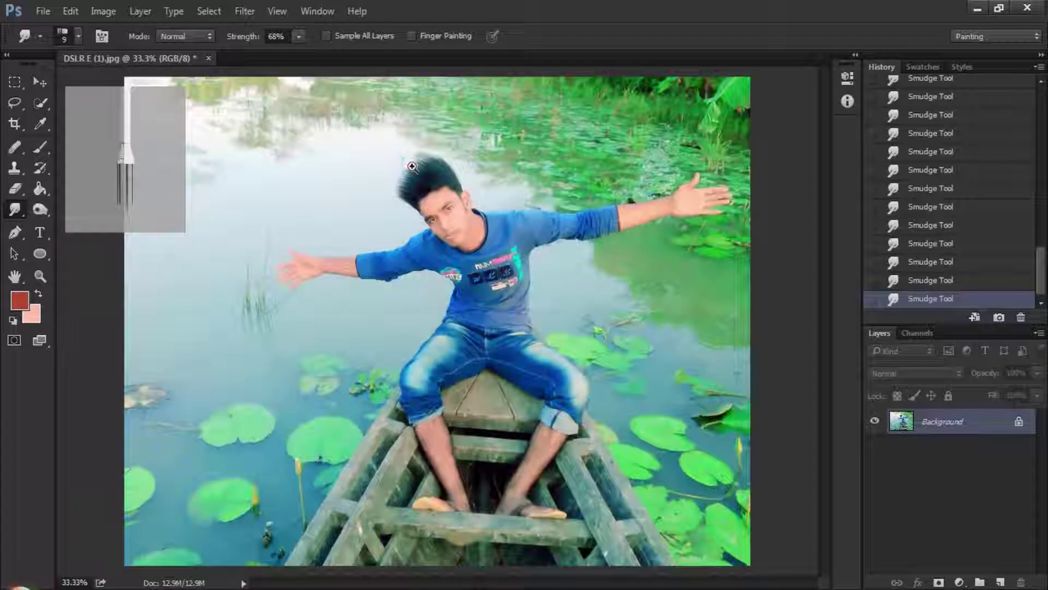
{"action": "scroll", "coordinate": [411, 168], "scroll_direction": "up", "scroll_amount": 5}
Extend and thicken the strands at the top and front of the hair with the 9 px bristle tip.
{"action": "left_click_drag", "start_coordinate": [569, 251], "coordinate": [433, 195]}
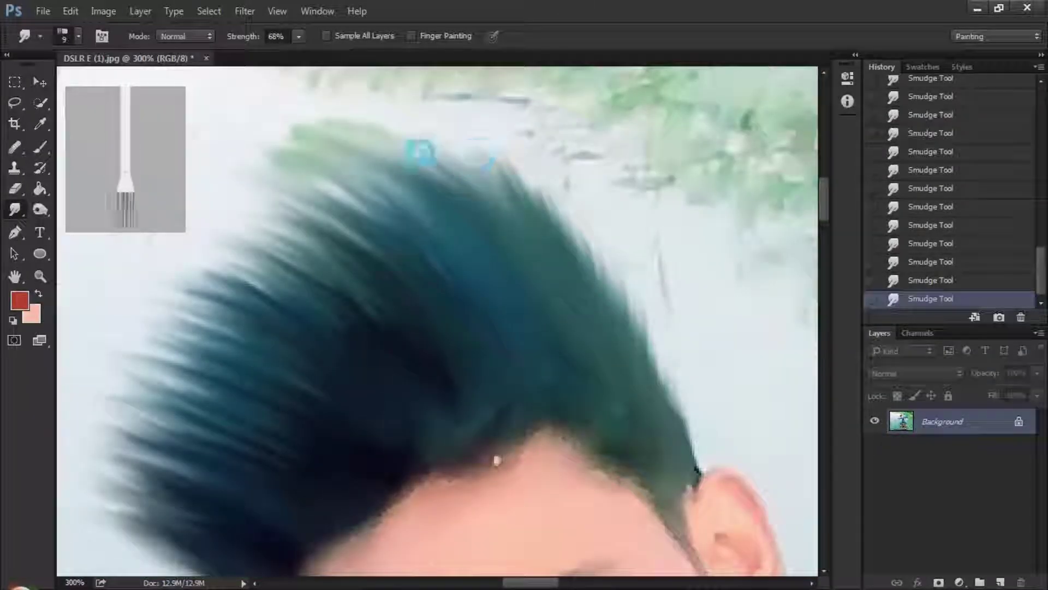
{"action": "left_click_drag", "start_coordinate": [342, 227], "coordinate": [418, 169]}
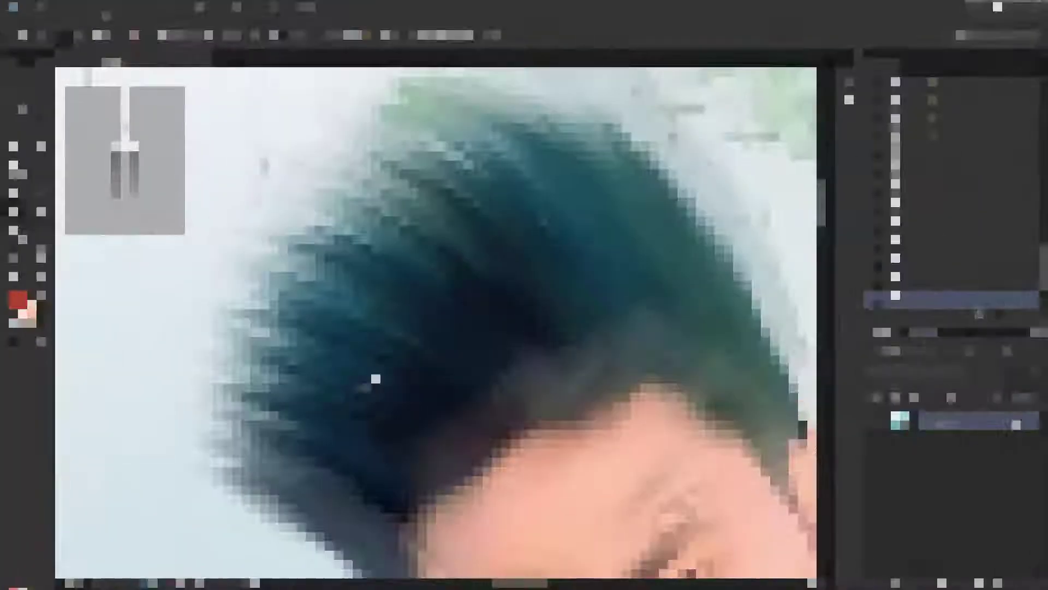
{"action": "left_click_drag", "start_coordinate": [375, 379], "coordinate": [381, 354]}
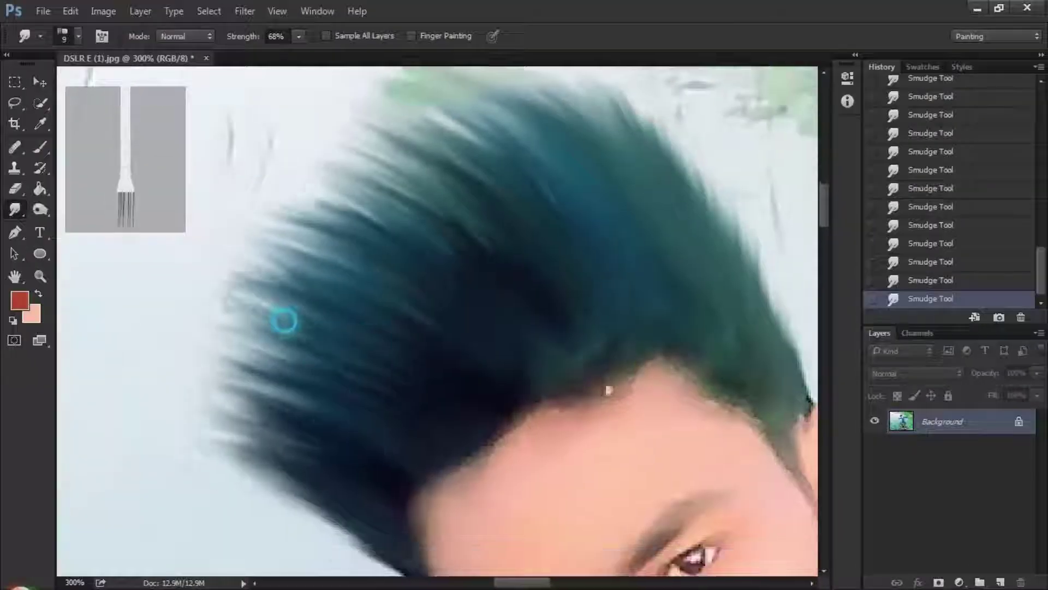
{"action": "left_click_drag", "start_coordinate": [318, 347], "coordinate": [248, 300]}
{"action": "left_click_drag", "start_coordinate": [300, 377], "coordinate": [235, 350]}
{"action": "left_click_drag", "start_coordinate": [332, 448], "coordinate": [376, 391]}
{"action": "left_click_drag", "start_coordinate": [346, 296], "coordinate": [273, 247]}
{"action": "left_click_drag", "start_coordinate": [476, 414], "coordinate": [468, 324]}
{"action": "left_click_drag", "start_coordinate": [429, 400], "coordinate": [293, 347]}
Switch the Smudge tool to a 25 px round tip and blend the hairline along the forehead.
{"action": "scroll", "coordinate": [476, 337], "scroll_direction": "down", "scroll_amount": 4}
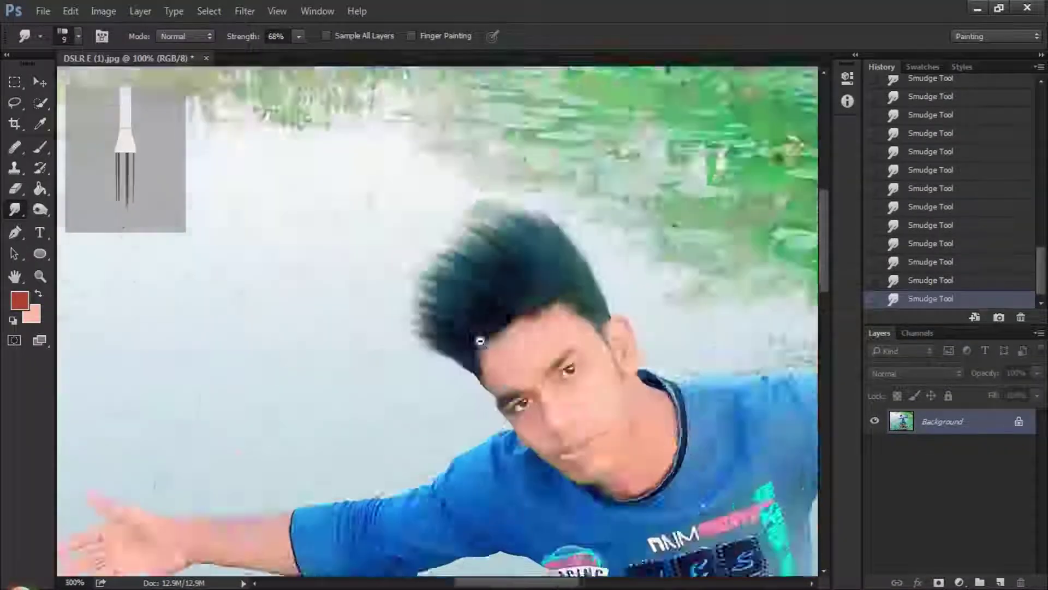
{"action": "scroll", "coordinate": [451, 181], "scroll_direction": "up", "scroll_amount": 2}
{"action": "left_click_drag", "start_coordinate": [451, 180], "coordinate": [510, 275]}
{"action": "scroll", "coordinate": [488, 295], "scroll_direction": "up", "scroll_amount": 2}
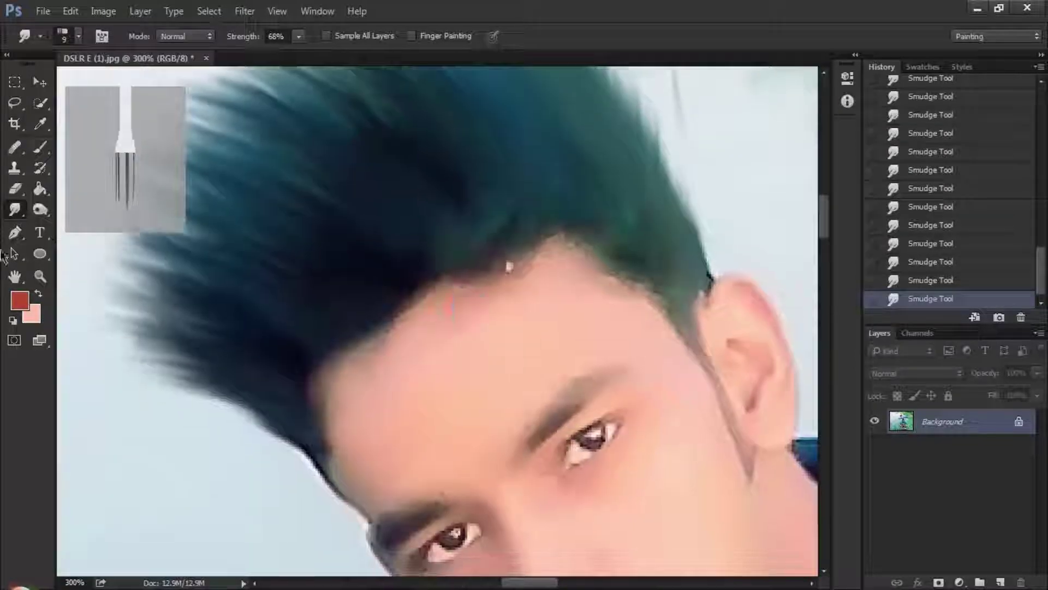
{"action": "right_click", "coordinate": [468, 293]}
{"action": "double_click", "coordinate": [542, 195]}
{"action": "scroll", "coordinate": [557, 288], "scroll_direction": "up", "scroll_amount": 3}
{"action": "left_click_drag", "start_coordinate": [432, 289], "coordinate": [465, 241]}
{"action": "left_click_drag", "start_coordinate": [612, 292], "coordinate": [658, 262]}
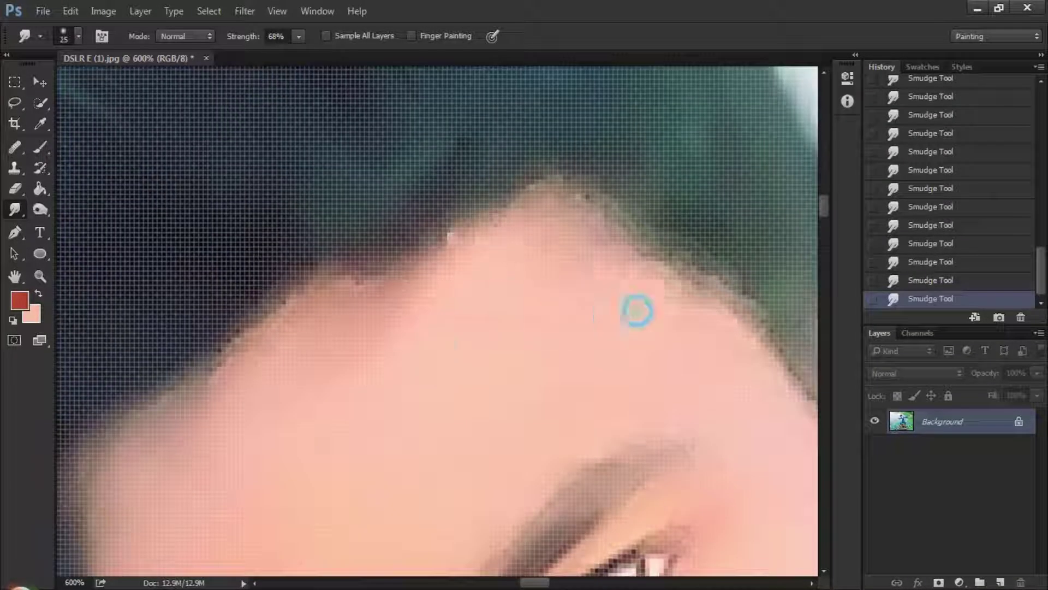
{"action": "left_click_drag", "start_coordinate": [377, 322], "coordinate": [536, 297]}
{"action": "left_click_drag", "start_coordinate": [540, 279], "coordinate": [480, 344]}
Revert the last hairline smudges, reduce the round tip to 15 px and try blending the hairline toward the temple.
{"action": "left_click", "coordinate": [965, 263]}
{"action": "key", "text": "bracketleft"}
{"action": "key", "text": "bracketleft"}
{"action": "left_click_drag", "start_coordinate": [349, 393], "coordinate": [353, 287]}
{"action": "left_click_drag", "start_coordinate": [263, 394], "coordinate": [256, 427]}
Revert the latest hairline strokes, lower the Smudge strength to 28% and blend the forehead hairline near the temple.
{"action": "left_click", "coordinate": [950, 207]}
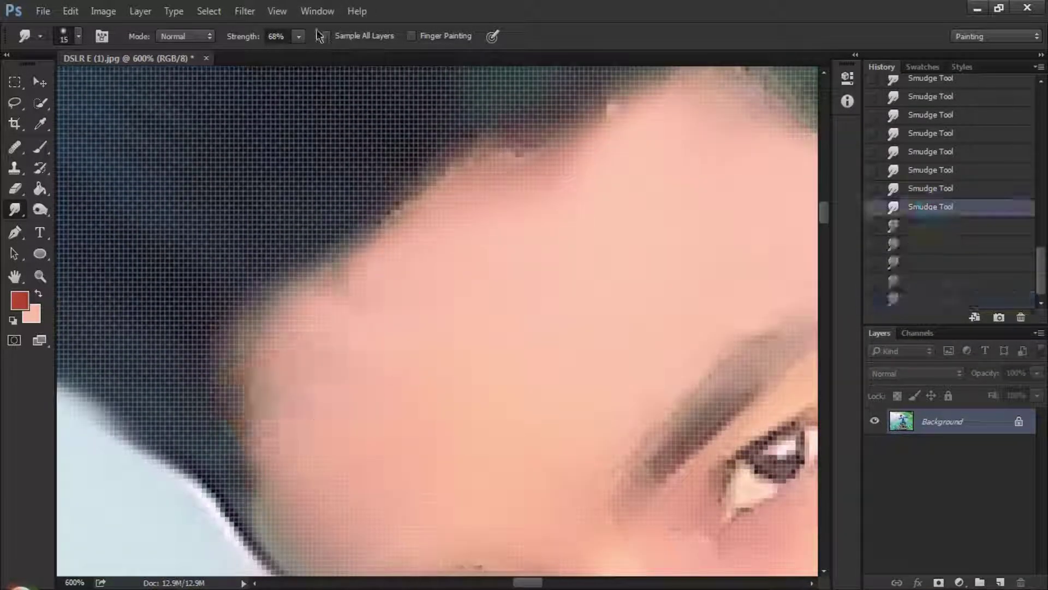
{"action": "left_click_drag", "start_coordinate": [299, 36], "coordinate": [269, 53]}
{"action": "left_click_drag", "start_coordinate": [347, 280], "coordinate": [390, 252]}
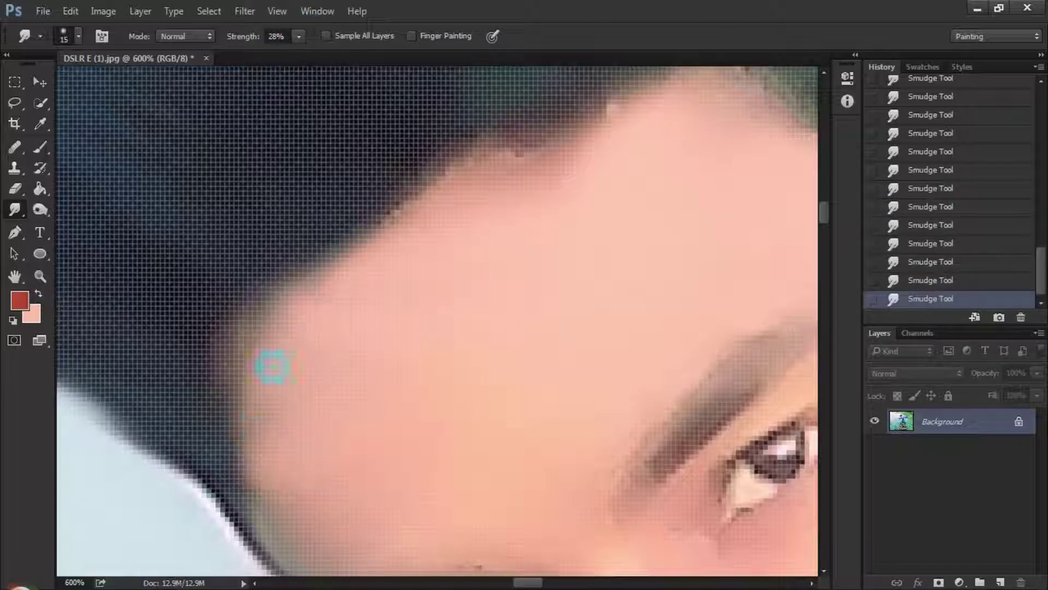
{"action": "key", "text": "ctrl+minus"}
{"action": "key", "text": "ctrl+minus"}
{"action": "key", "text": "ctrl+minus"}
{"action": "key", "text": "ctrl+minus"}
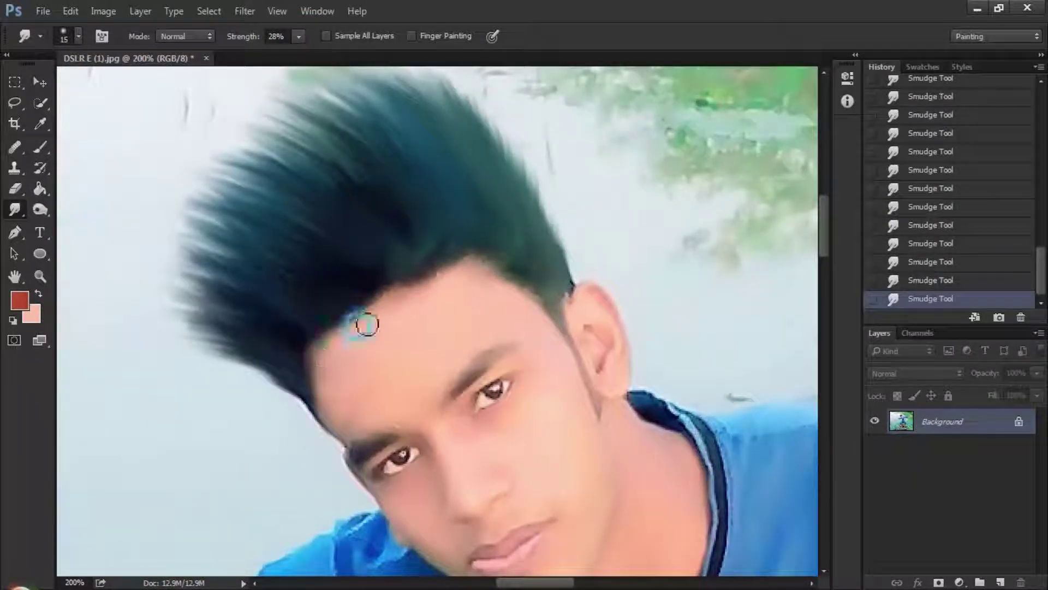
{"action": "scroll", "coordinate": [445, 394], "scroll_direction": "down", "scroll_amount": 2}
{"action": "scroll", "coordinate": [431, 391], "scroll_direction": "up", "scroll_amount": 3}
Return the Smudge tool to a bristle tip, enlarge it to 25 px and soften the hair strands at 28% strength.
{"action": "right_click", "coordinate": [297, 189]}
{"action": "double_click", "coordinate": [539, 164]}
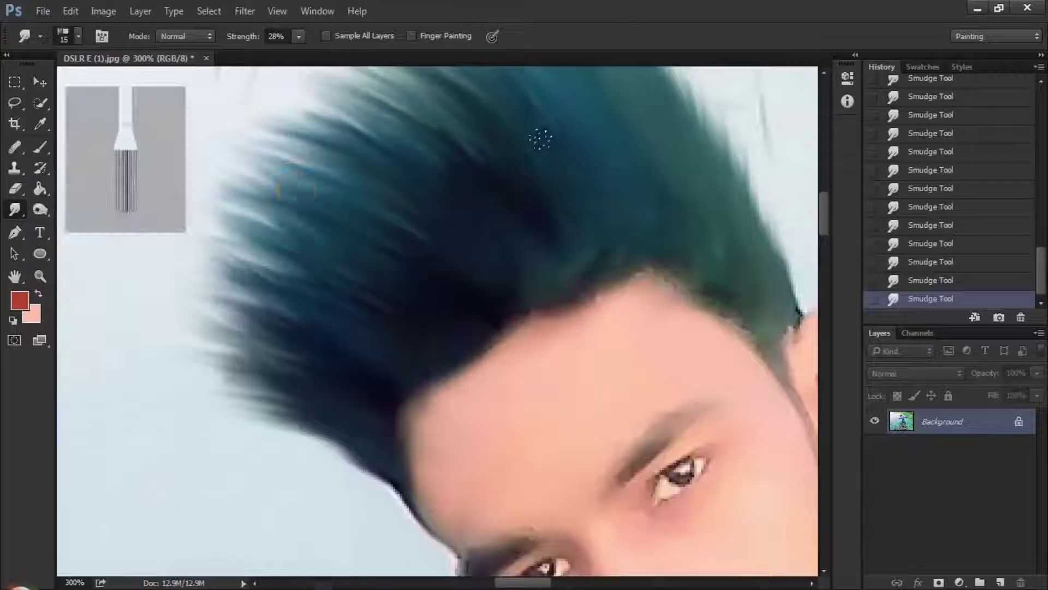
{"action": "left_click_drag", "start_coordinate": [541, 136], "coordinate": [563, 232]}
{"action": "left_click_drag", "start_coordinate": [440, 205], "coordinate": [389, 165]}
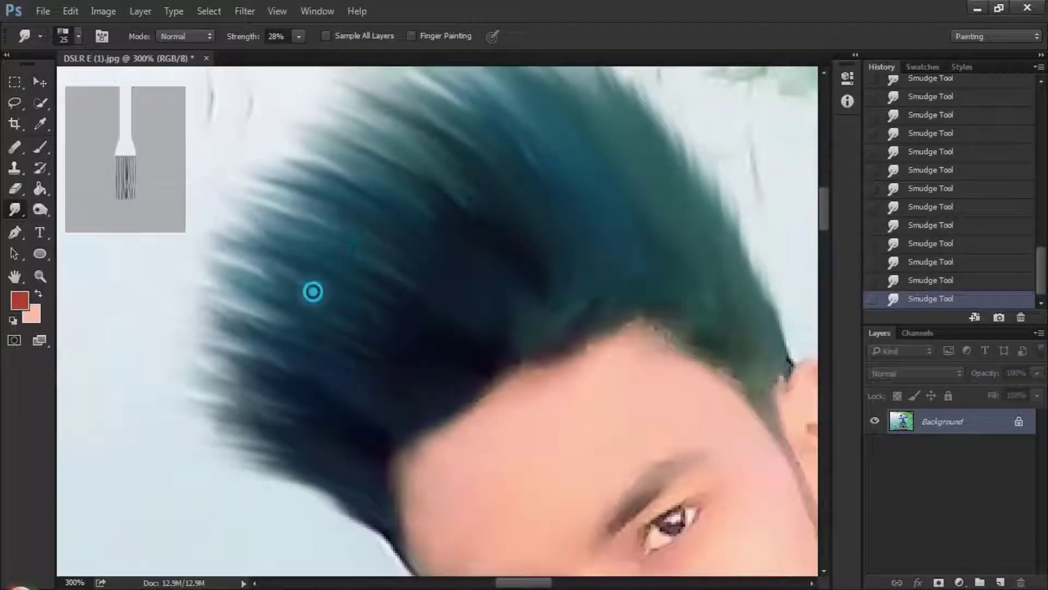
{"action": "scroll", "coordinate": [309, 229], "scroll_direction": "up", "scroll_amount": 2}
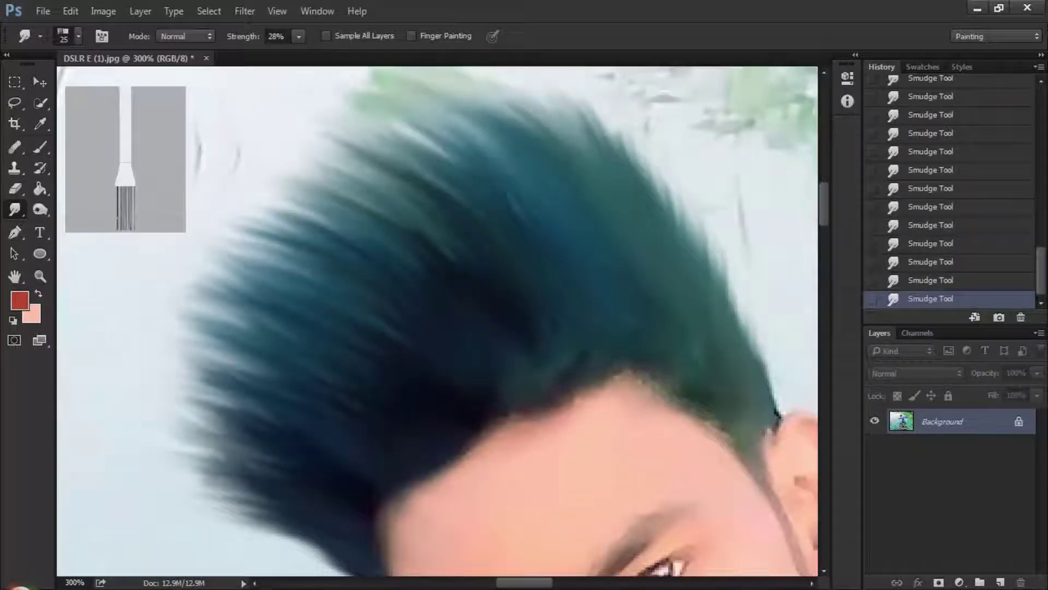
Reduce the bristle tip to 9 px and smudge short hair strands along the forehead hairline at 28% strength.
{"action": "scroll", "coordinate": [446, 188], "scroll_direction": "down", "scroll_amount": 4}
{"action": "scroll", "coordinate": [510, 202], "scroll_direction": "up", "scroll_amount": 5}
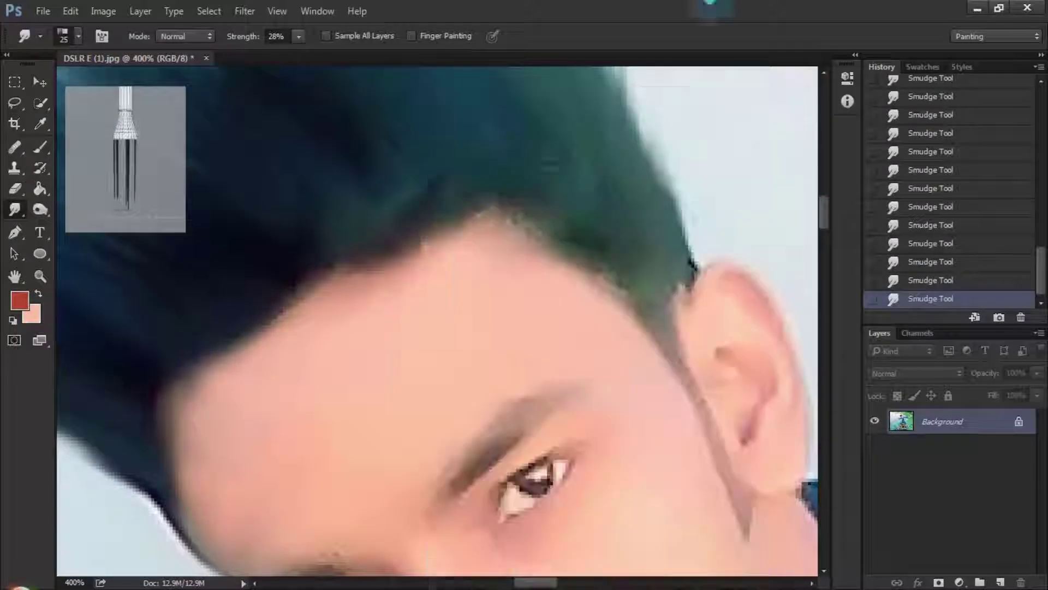
{"action": "left_click_drag", "start_coordinate": [435, 161], "coordinate": [376, 241]}
{"action": "left_click_drag", "start_coordinate": [264, 335], "coordinate": [398, 354]}
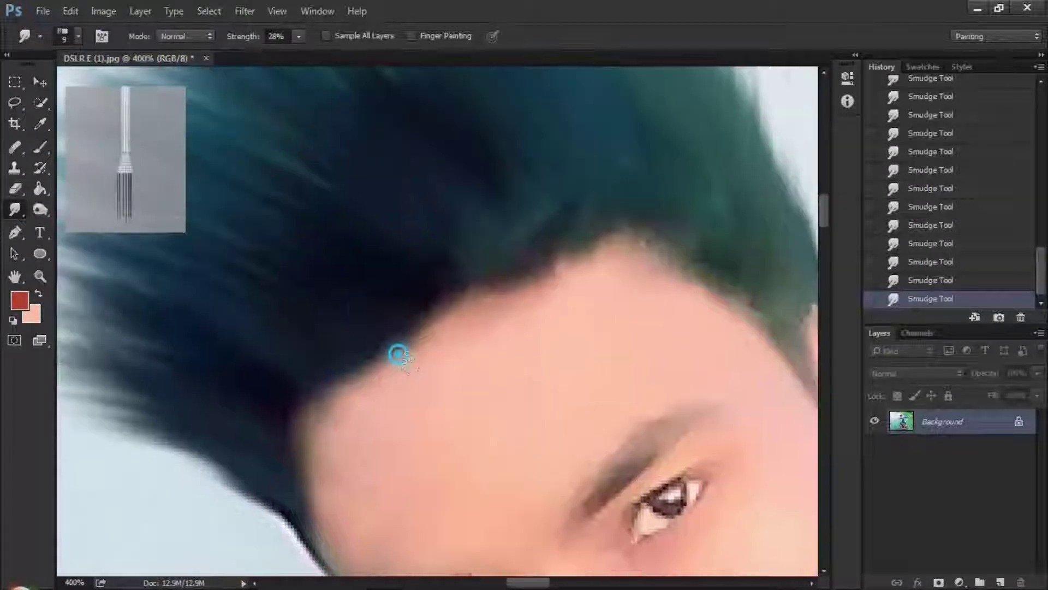
{"action": "scroll", "coordinate": [349, 439], "scroll_direction": "down", "scroll_amount": 2}
{"action": "scroll", "coordinate": [350, 439], "scroll_direction": "left", "scroll_amount": 2}
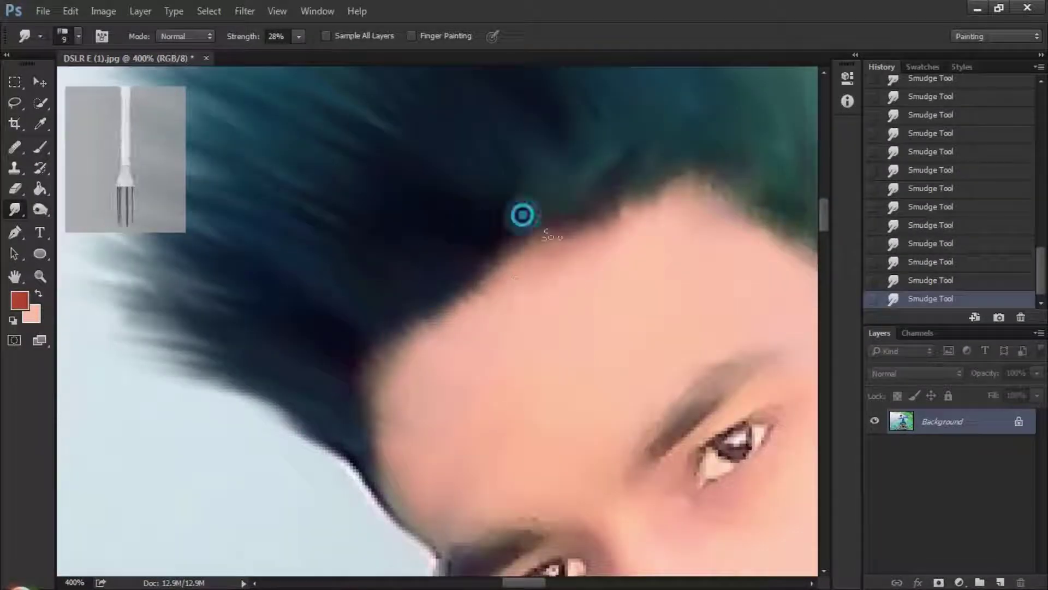
{"action": "scroll", "coordinate": [523, 214], "scroll_direction": "up", "scroll_amount": 2}
{"action": "scroll", "coordinate": [522, 215], "scroll_direction": "right", "scroll_amount": 3}
{"action": "left_click_drag", "start_coordinate": [538, 90], "coordinate": [579, 140]}
{"action": "left_click_drag", "start_coordinate": [433, 372], "coordinate": [456, 295]}
{"action": "left_click_drag", "start_coordinate": [304, 365], "coordinate": [340, 287]}
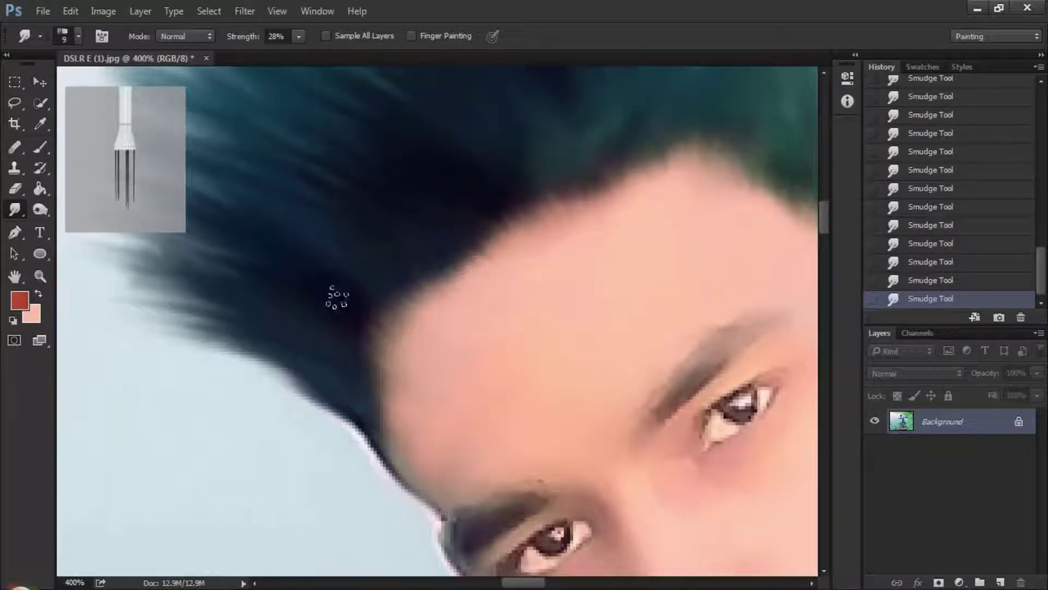
Raise the Smudge strength to 47%, switch to a 25 px round tip and blend the hair's outer edge against the water.
{"action": "key", "text": "4"}
{"action": "key", "text": "7"}
{"action": "scroll", "coordinate": [440, 276], "scroll_direction": "down", "scroll_amount": 5}
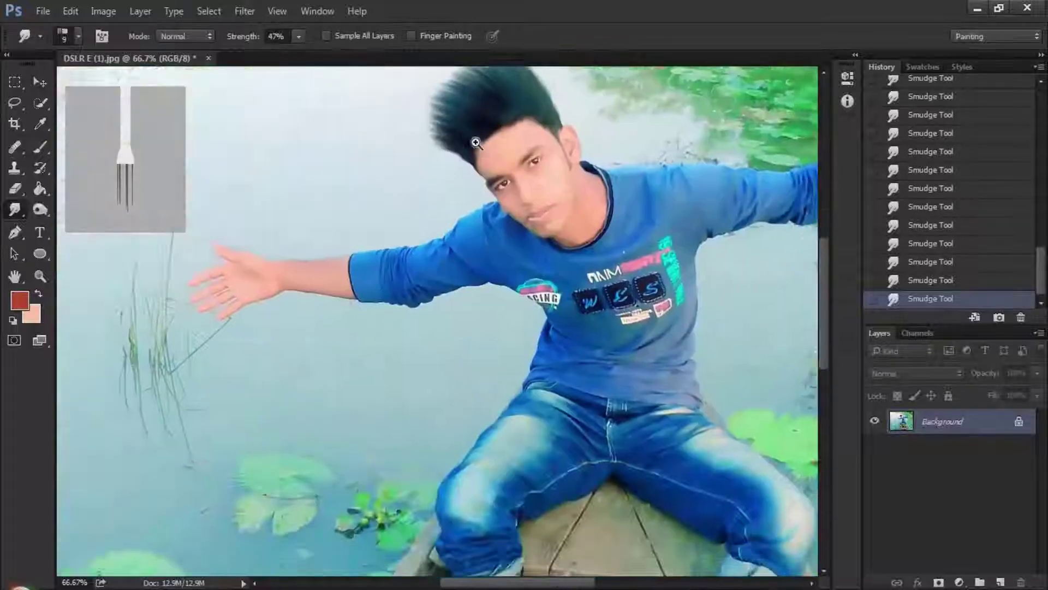
{"action": "scroll", "coordinate": [475, 142], "scroll_direction": "up", "scroll_amount": 5}
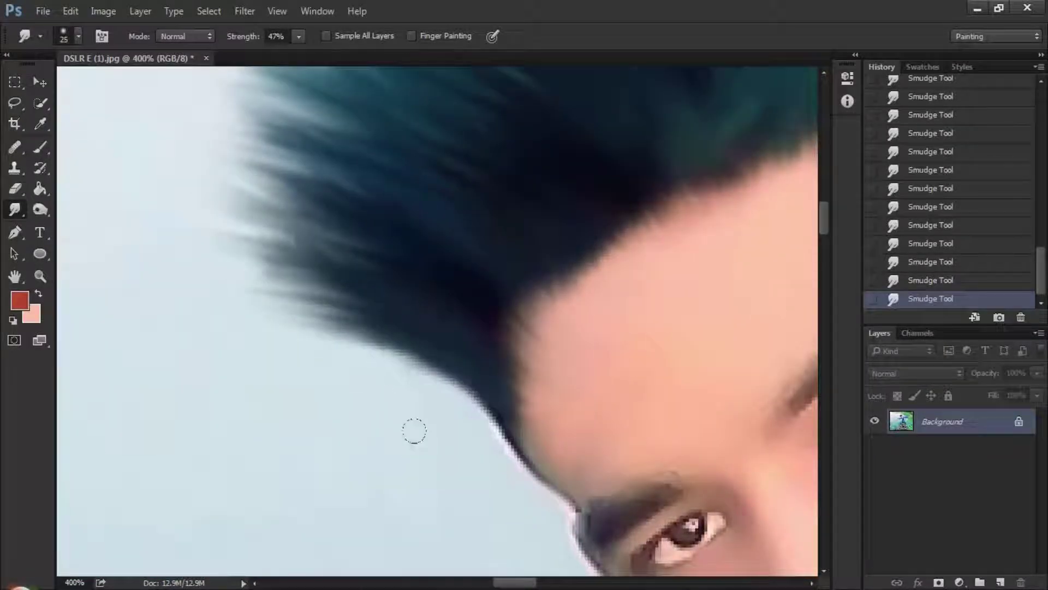
{"action": "scroll", "coordinate": [508, 417], "scroll_direction": "down", "scroll_amount": 5}
{"action": "scroll", "coordinate": [499, 423], "scroll_direction": "up", "scroll_amount": 4}
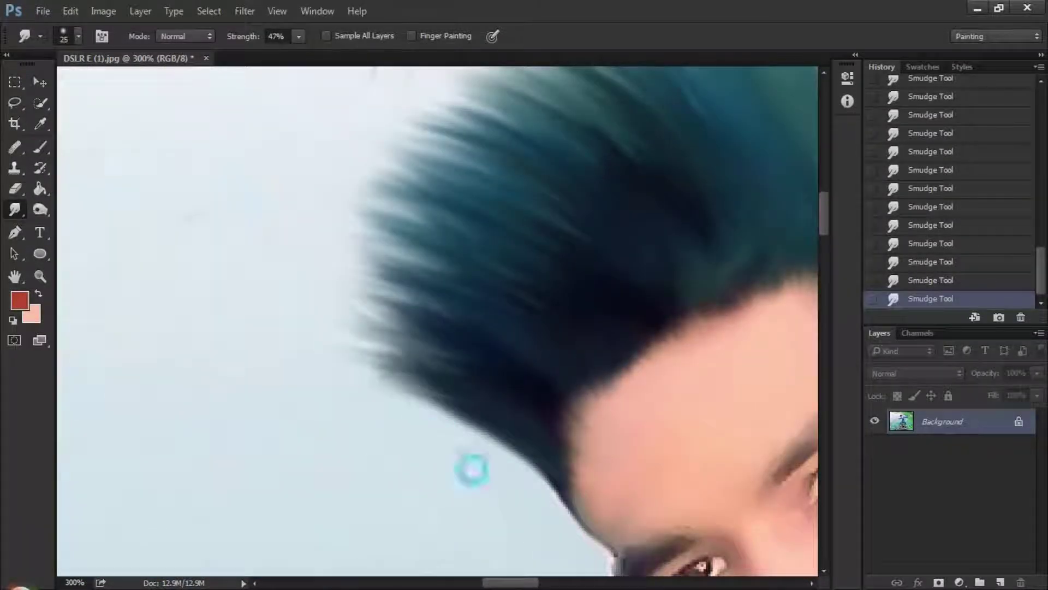
{"action": "scroll", "coordinate": [424, 436], "scroll_direction": "down", "scroll_amount": 4}
{"action": "scroll", "coordinate": [485, 497], "scroll_direction": "up", "scroll_amount": 4}
{"action": "scroll", "coordinate": [485, 497], "scroll_direction": "down", "scroll_amount": 4}
{"action": "scroll", "coordinate": [551, 464], "scroll_direction": "up", "scroll_amount": 4}
Step back through the latest smudge strokes and return to a bristle tip at 10 px.
{"action": "key", "text": "ctrl+alt+z"}
{"action": "key", "text": "ctrl+alt+z"}
{"action": "key", "text": "ctrl+alt+z"}
{"action": "key", "text": "ctrl+alt+z"}
{"action": "key", "text": "ctrl+alt+z"}
{"action": "right_click", "coordinate": [330, 164]}
{"action": "double_click", "coordinate": [407, 371]}
{"action": "left_click_drag", "start_coordinate": [470, 169], "coordinate": [441, 138]}
Smudge the hair strands across the crown with the 10 px bristle tip at 47% strength.
{"action": "scroll", "coordinate": [356, 389], "scroll_direction": "down", "scroll_amount": 3}
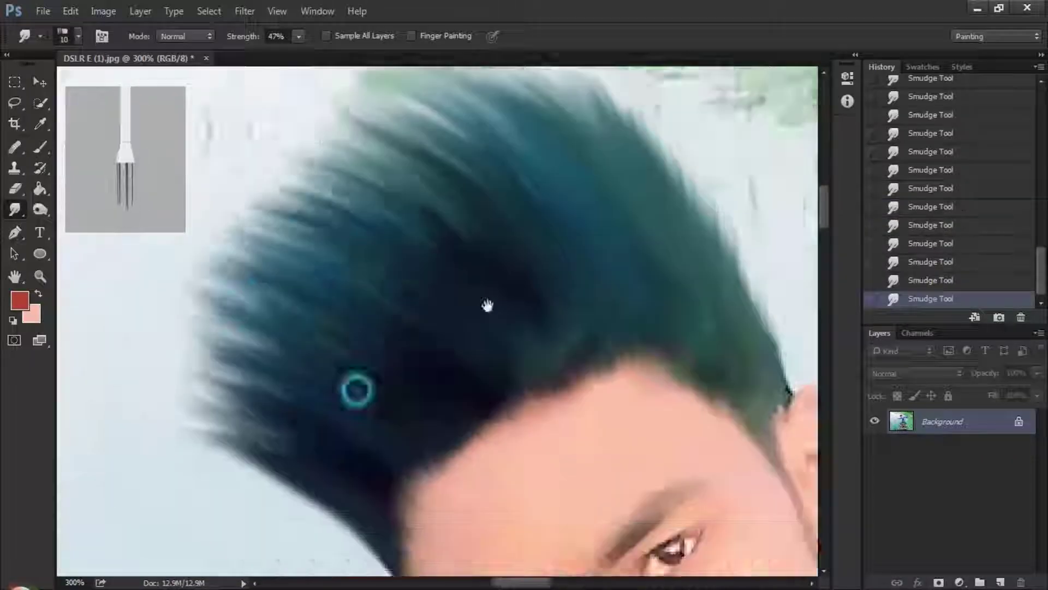
{"action": "scroll", "coordinate": [418, 365], "scroll_direction": "left", "scroll_amount": 2}
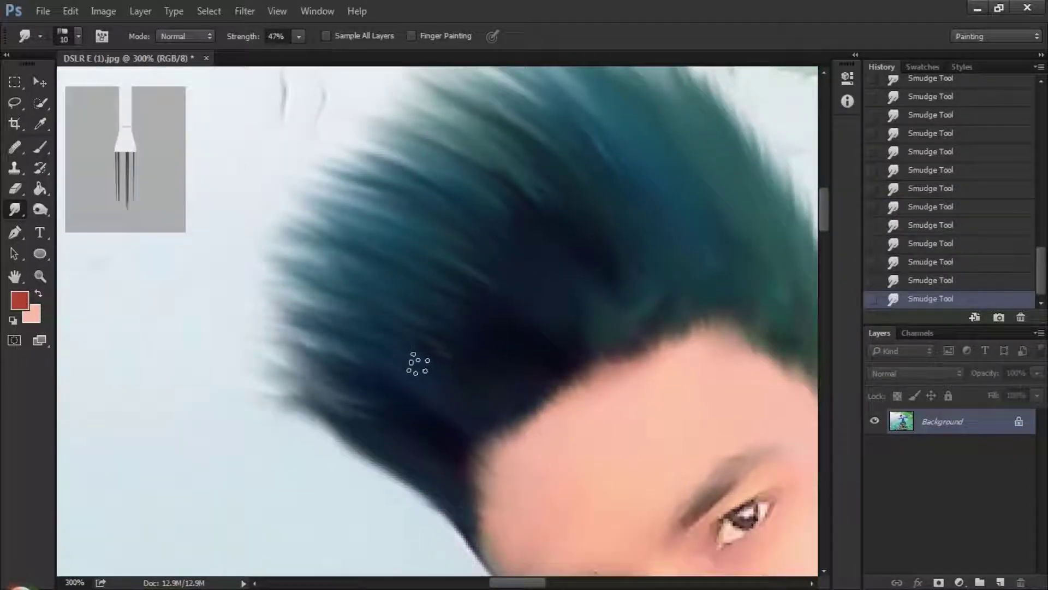
{"action": "left_click_drag", "start_coordinate": [655, 229], "coordinate": [623, 286]}
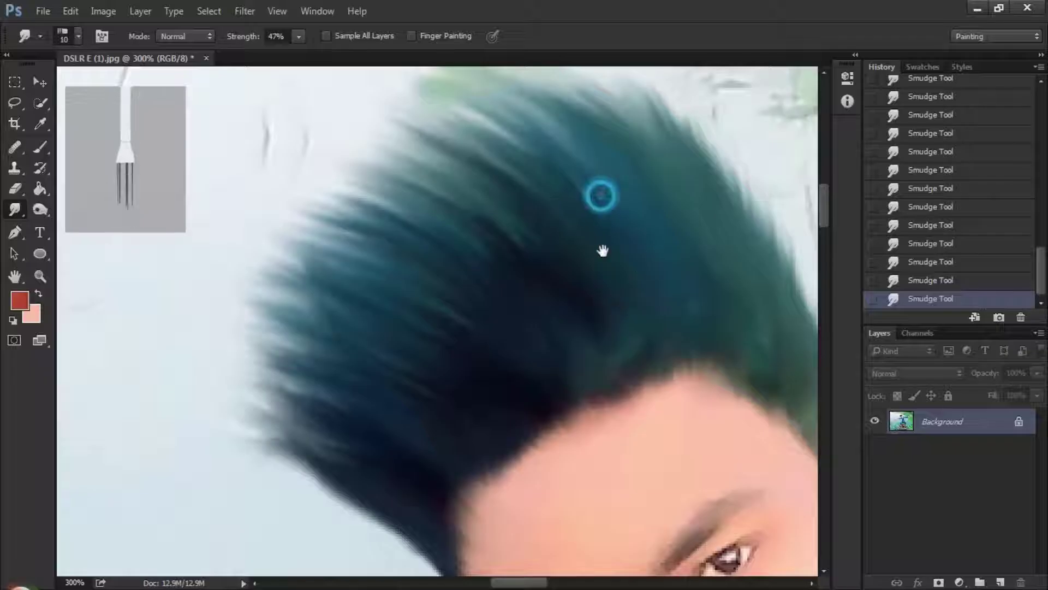
{"action": "left_click_drag", "start_coordinate": [612, 176], "coordinate": [496, 262]}
{"action": "left_click_drag", "start_coordinate": [500, 288], "coordinate": [526, 252]}
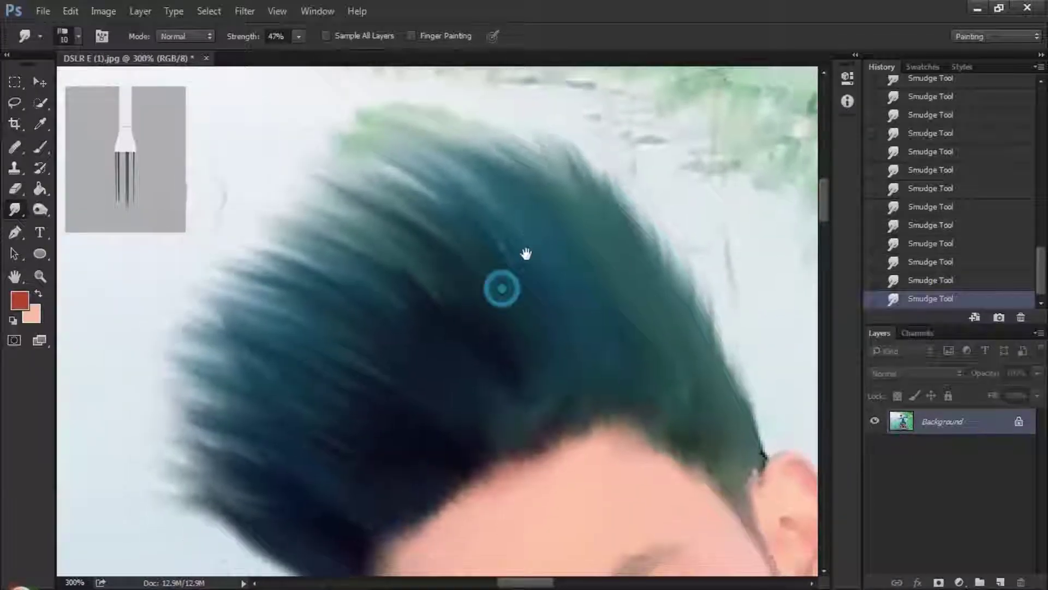
{"action": "left_click_drag", "start_coordinate": [602, 331], "coordinate": [506, 110]}
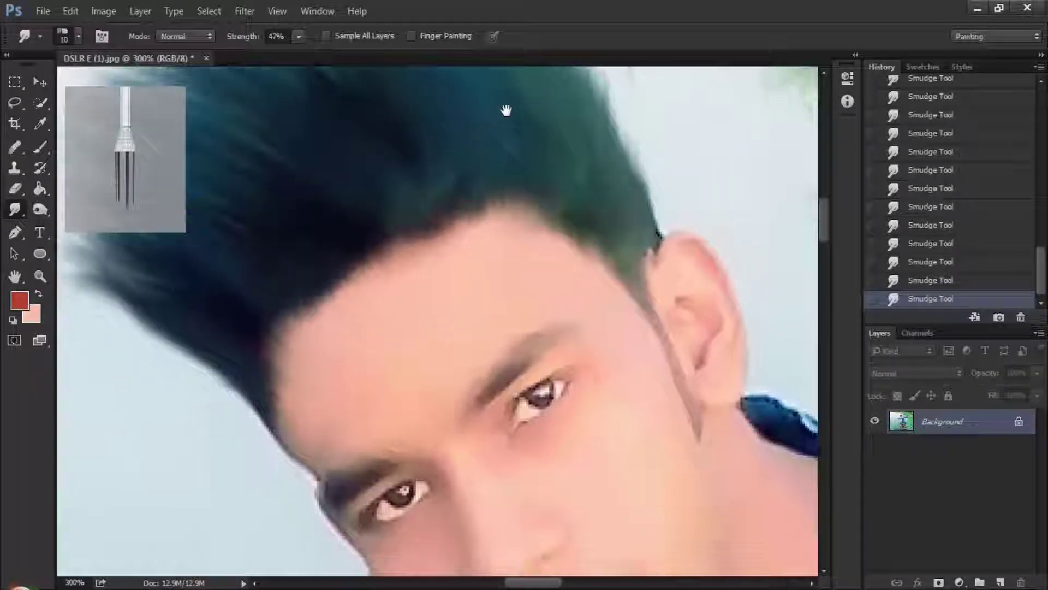
Reduce the bristle tip to 9 px and blend the hairline at the temple and sideburn beside the ear.
{"action": "left_click", "coordinate": [646, 308]}
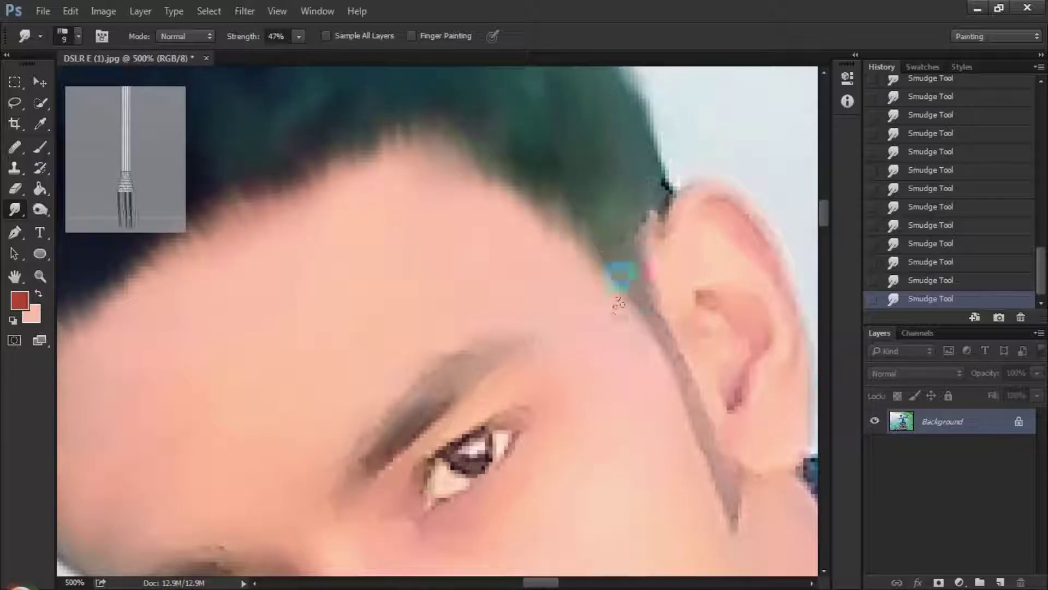
{"action": "left_click_drag", "start_coordinate": [661, 363], "coordinate": [595, 271]}
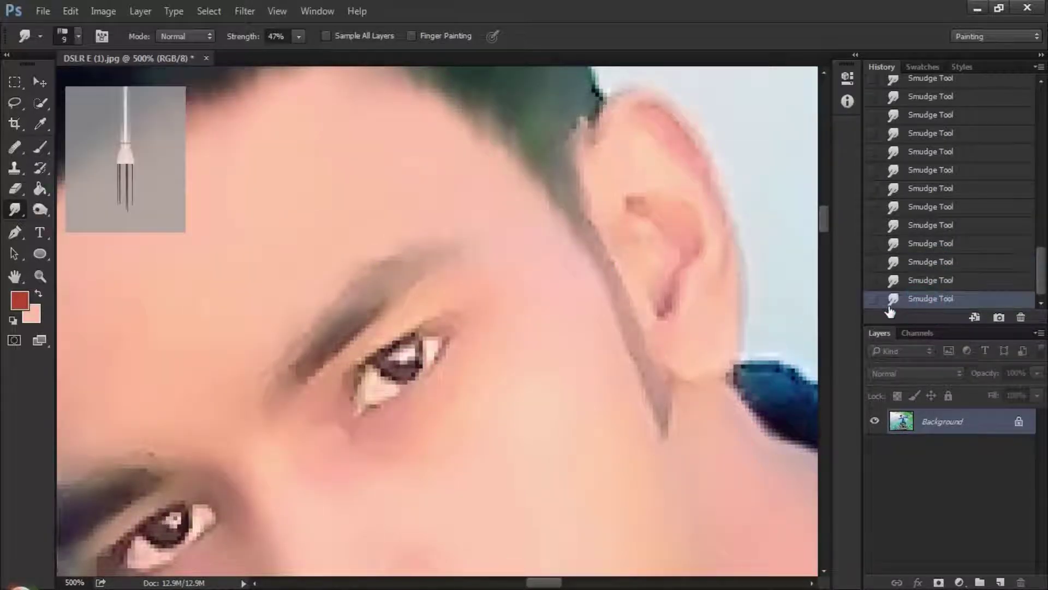
Examine the restyled hair and hairline both close up and within the whole picture.
{"action": "left_click", "coordinate": [692, 304], "text": "alt"}
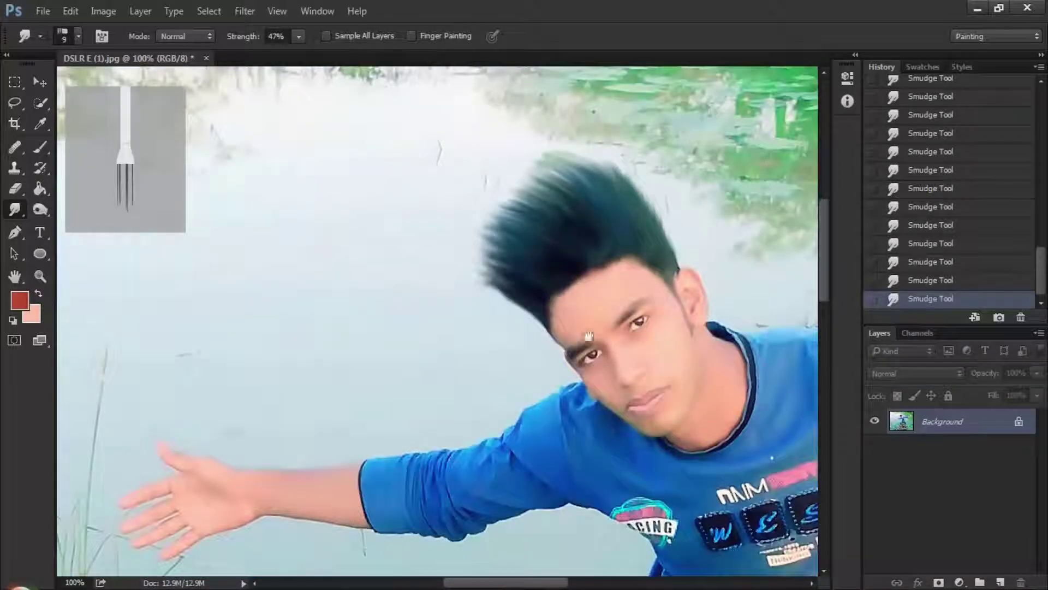
{"action": "left_click", "coordinate": [596, 305], "text": "ctrl"}
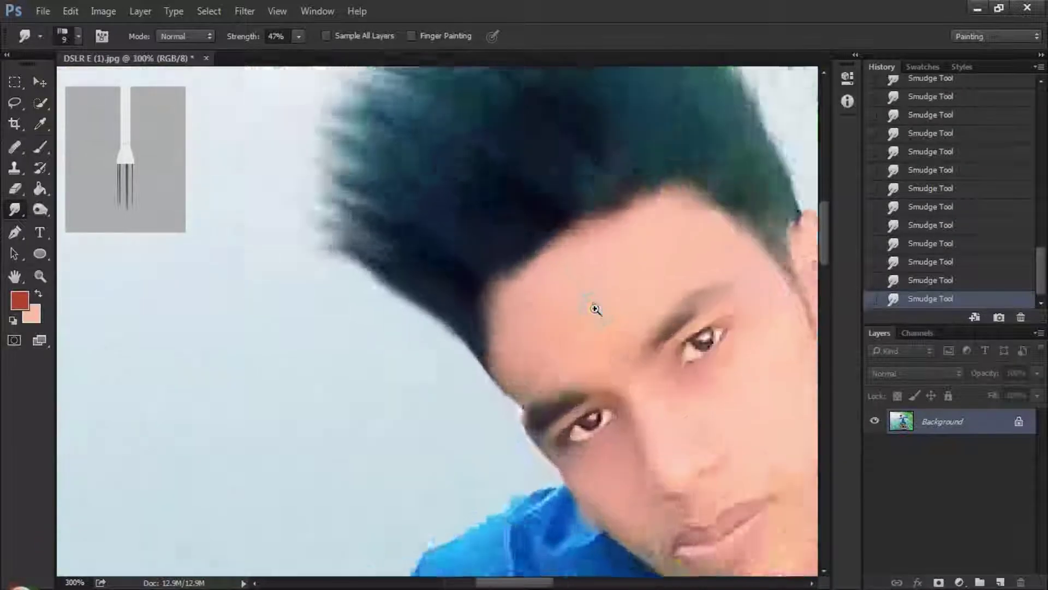
{"action": "scroll", "coordinate": [659, 280], "scroll_direction": "down", "scroll_amount": 3}
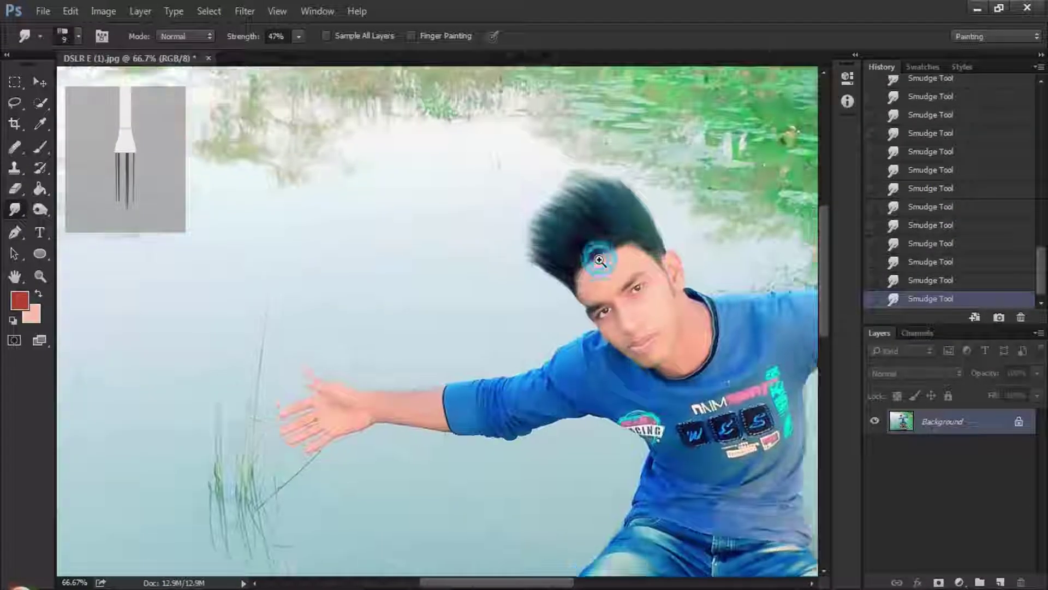
{"action": "scroll", "coordinate": [596, 252], "scroll_direction": "up", "scroll_amount": 3}
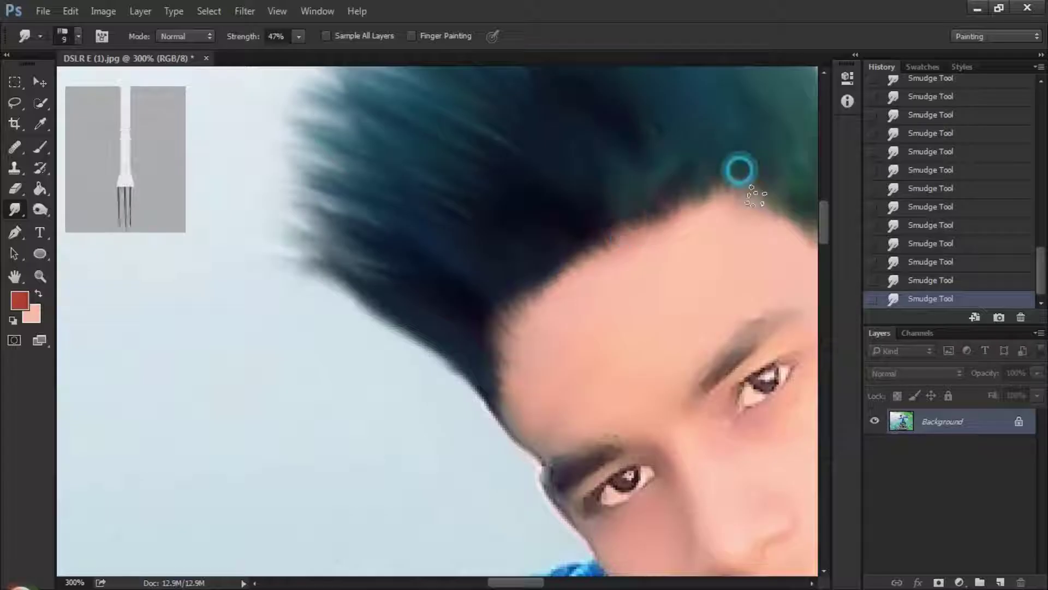
{"action": "left_click", "coordinate": [677, 256], "text": "alt"}
{"action": "left_click", "coordinate": [676, 260], "text": "alt"}
{"action": "left_click", "coordinate": [675, 268], "text": "alt"}
{"action": "left_click_drag", "start_coordinate": [703, 295], "coordinate": [456, 235]}
{"action": "left_click_drag", "start_coordinate": [519, 279], "coordinate": [539, 232]}
Apply the Topaz Clean 3 filter to the whole image.
{"action": "key", "text": "ctrl+minus"}
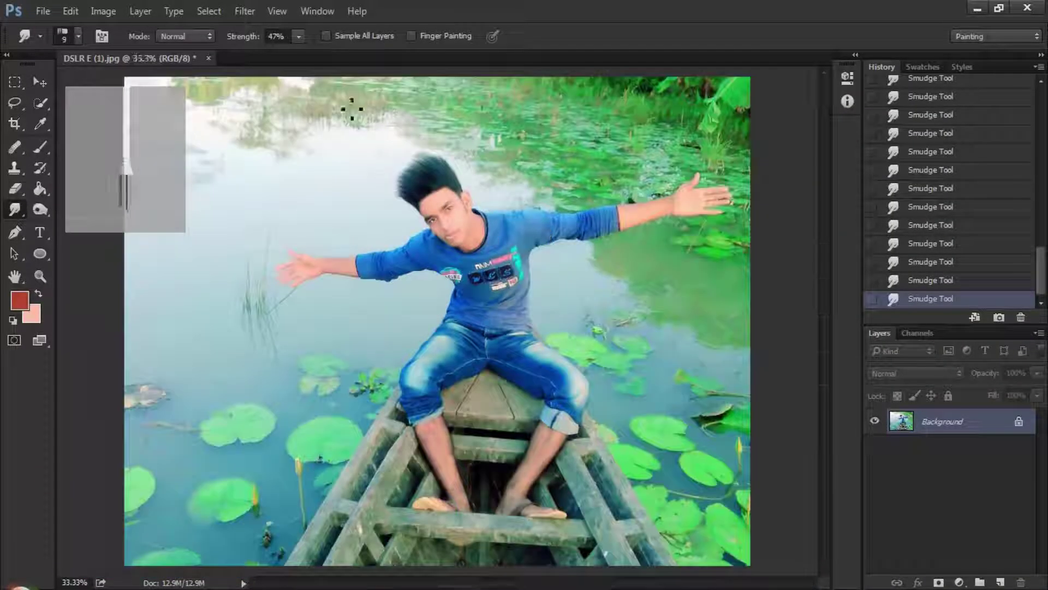
{"action": "left_click", "coordinate": [244, 11]}
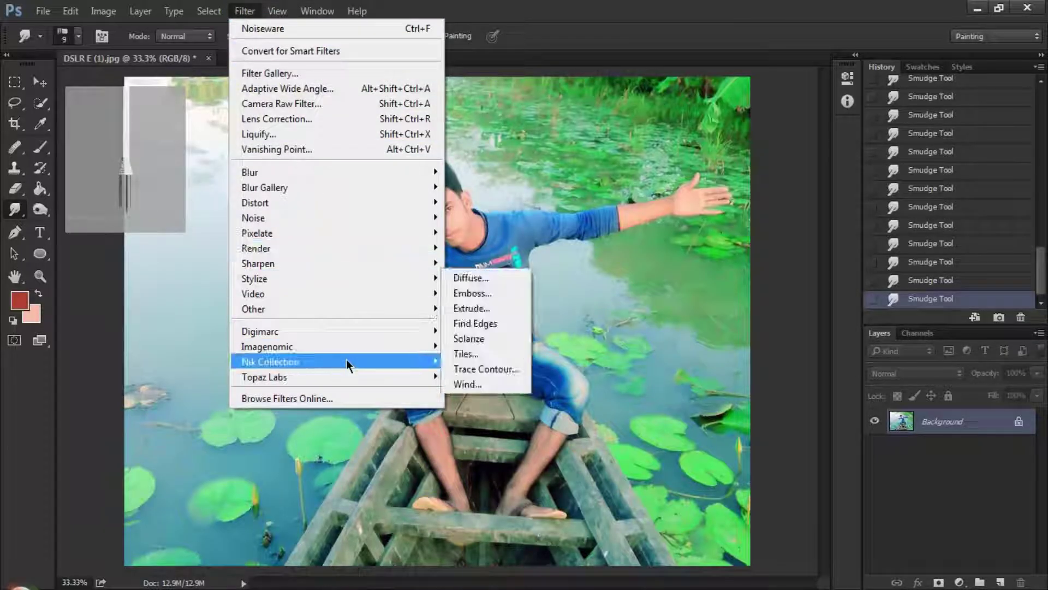
{"action": "left_click", "coordinate": [489, 377]}
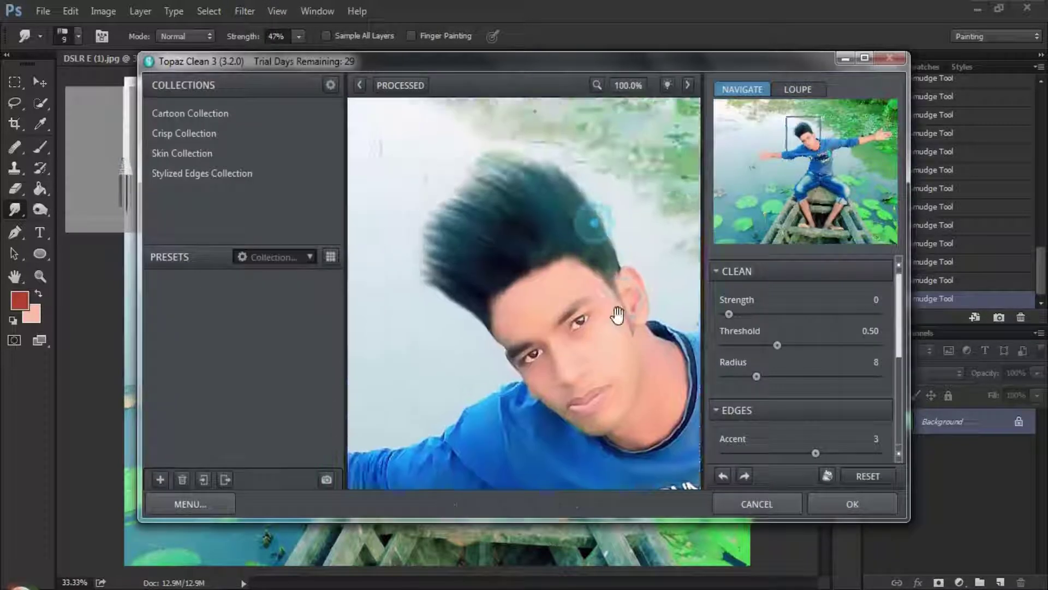
{"action": "left_click_drag", "start_coordinate": [617, 316], "coordinate": [528, 230]}
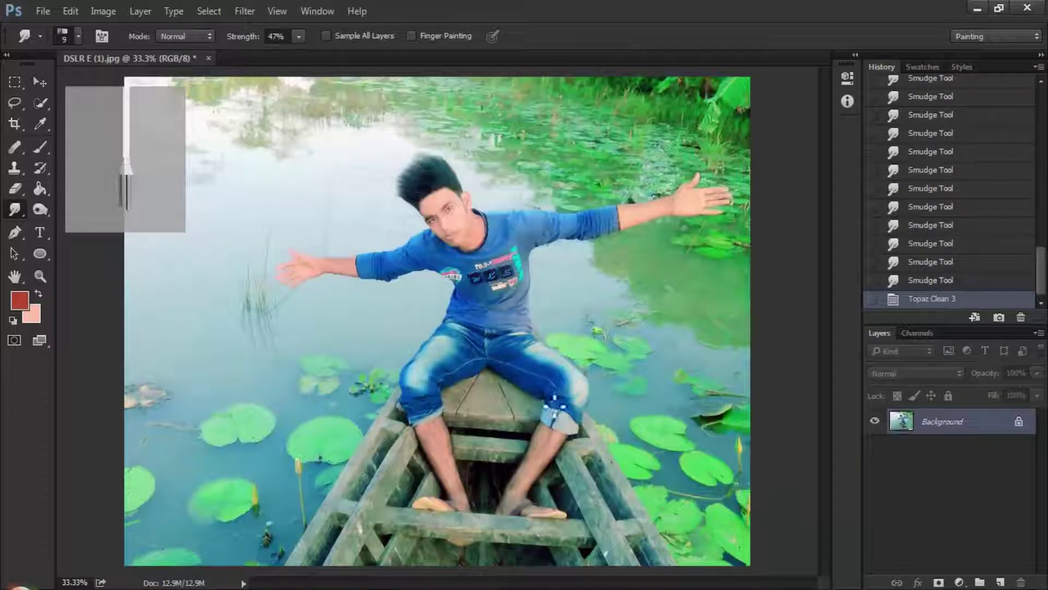
Examine the face, hair and shirt in the filtered portrait at several zoom levels.
{"action": "left_click_drag", "start_coordinate": [411, 186], "coordinate": [517, 340]}
{"action": "left_click", "coordinate": [517, 340], "text": "ctrl"}
{"action": "left_click", "coordinate": [517, 339], "text": "ctrl"}
{"action": "left_click_drag", "start_coordinate": [576, 271], "coordinate": [576, 410]}
{"action": "left_click", "coordinate": [566, 299], "text": "alt"}
{"action": "left_click_drag", "start_coordinate": [567, 299], "coordinate": [571, 353]}
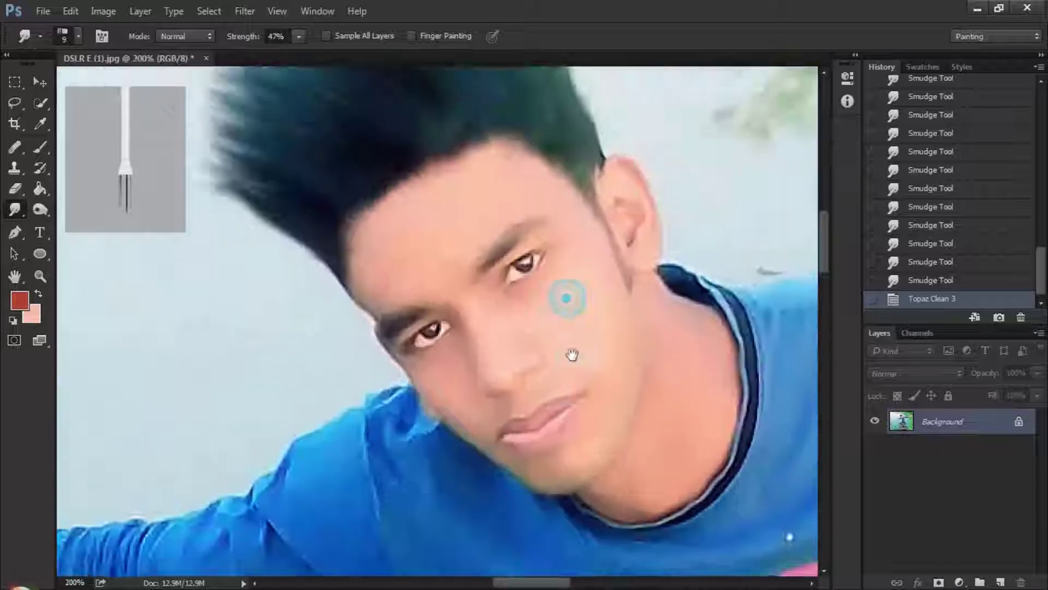
{"action": "left_click", "coordinate": [643, 316], "text": "alt"}
{"action": "left_click", "coordinate": [643, 316], "text": "alt"}
{"action": "left_click_drag", "start_coordinate": [636, 355], "coordinate": [584, 281]}
{"action": "left_click", "coordinate": [585, 280], "text": "alt"}
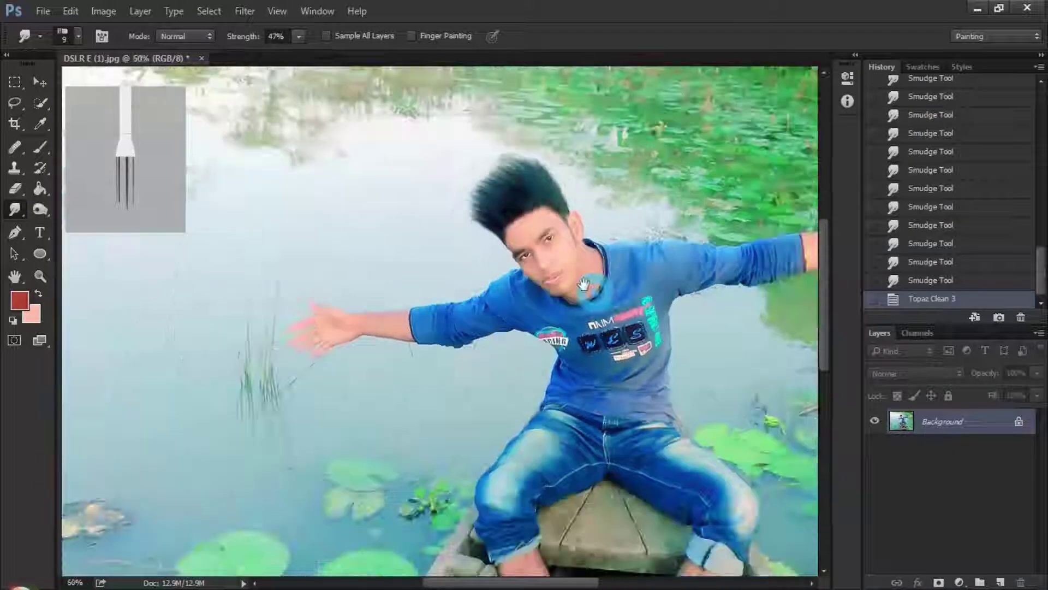
{"action": "left_click", "coordinate": [604, 302], "text": "alt"}
{"action": "left_click", "coordinate": [500, 252], "text": "ctrl"}
{"action": "left_click", "coordinate": [421, 185], "text": "ctrl"}
{"action": "left_click", "coordinate": [421, 183], "text": "ctrl"}
{"action": "left_click", "coordinate": [426, 177], "text": "ctrl"}
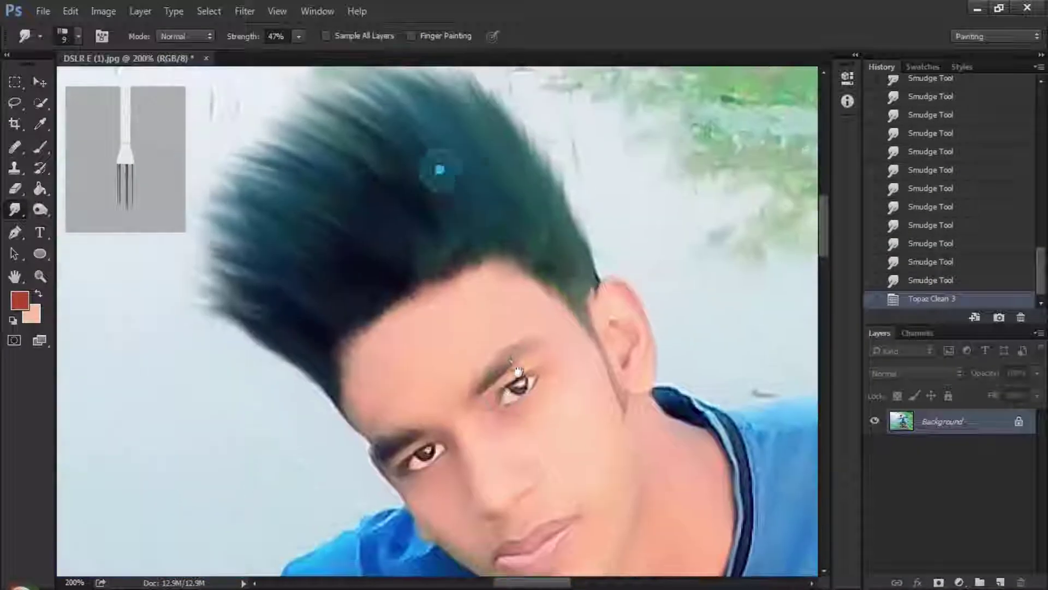
{"action": "left_click_drag", "start_coordinate": [477, 299], "coordinate": [541, 394]}
{"action": "left_click", "coordinate": [510, 334], "text": "alt"}
{"action": "left_click", "coordinate": [440, 297], "text": "ctrl"}
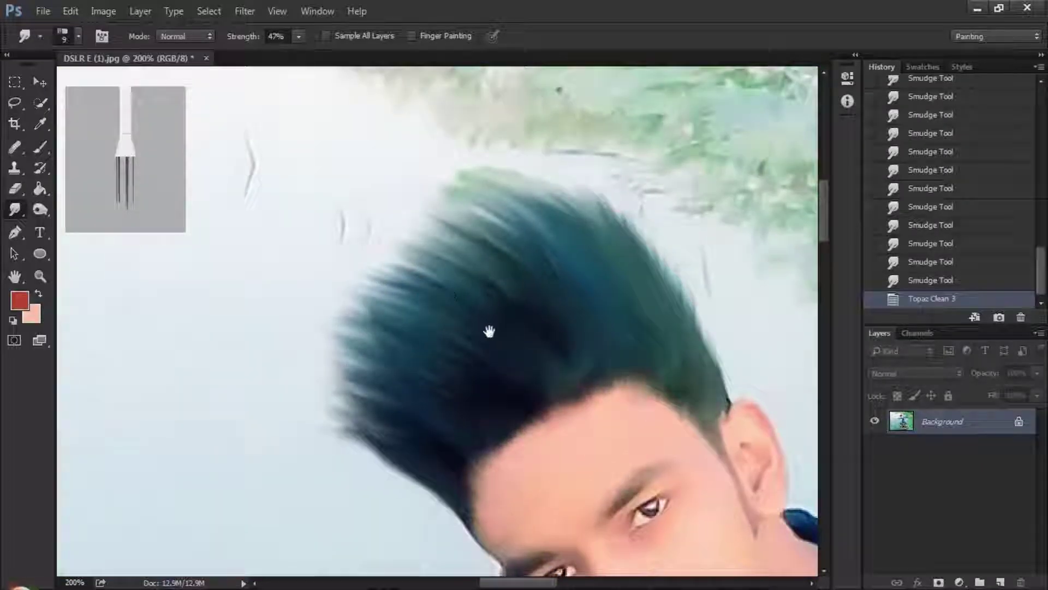
Soften the hair strands over the filtered image with the 9 px bristle Smudge tip at 47% strength.
{"action": "left_click_drag", "start_coordinate": [490, 330], "coordinate": [387, 281]}
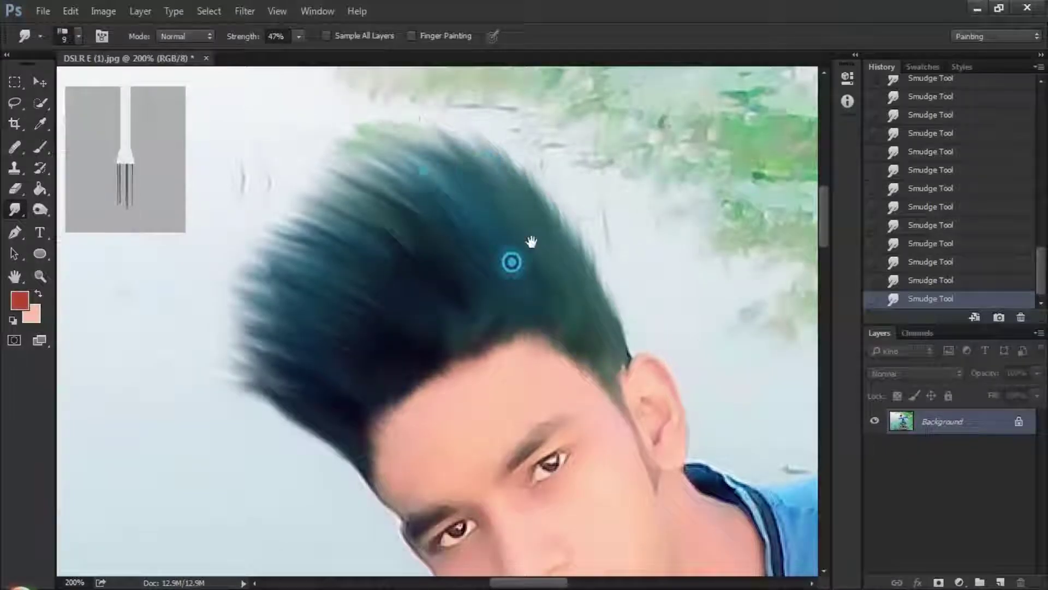
{"action": "scroll", "coordinate": [533, 273], "scroll_direction": "down", "scroll_amount": 4}
{"action": "scroll", "coordinate": [454, 214], "scroll_direction": "up", "scroll_amount": 4}
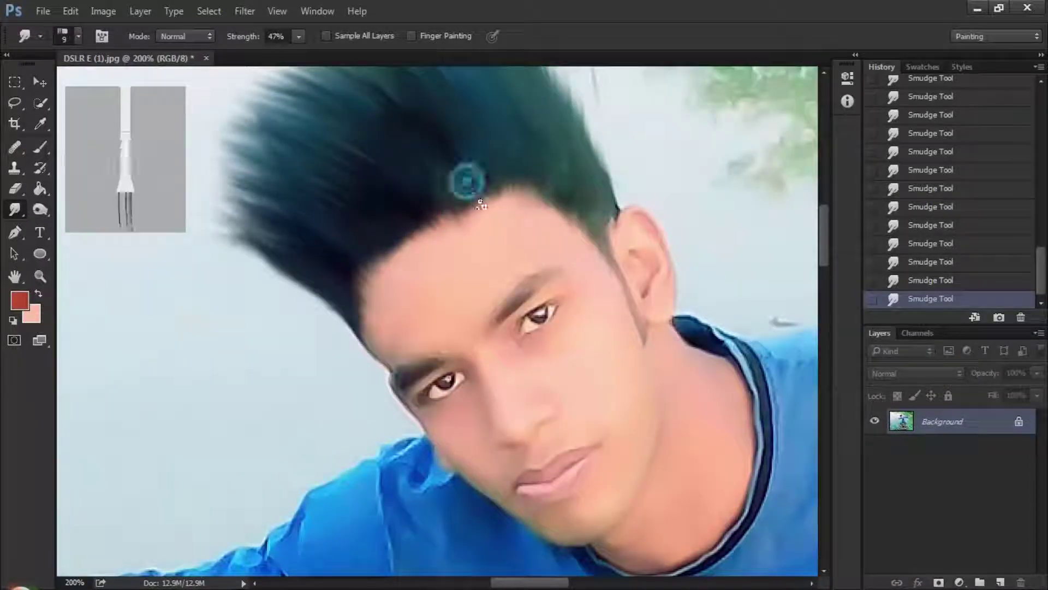
{"action": "scroll", "coordinate": [670, 275], "scroll_direction": "down", "scroll_amount": 4}
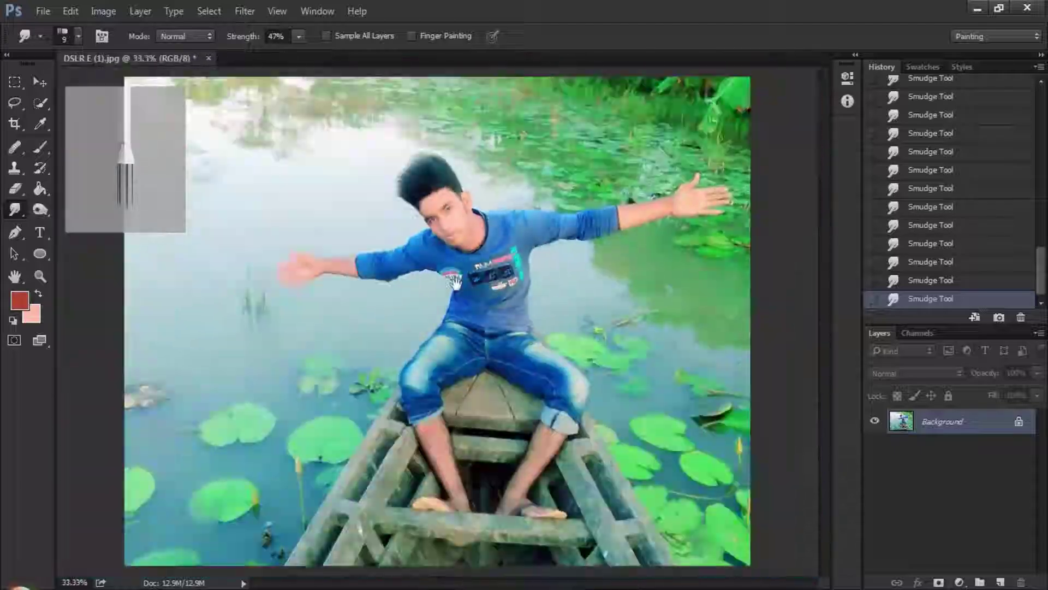
Smudge the lower hair edge and the hairline above the eyebrow into fine strands with the 9 px bristle tip.
{"action": "scroll", "coordinate": [411, 194], "scroll_direction": "up", "scroll_amount": 5}
{"action": "left_click_drag", "start_coordinate": [525, 94], "coordinate": [535, 411]}
{"action": "left_click_drag", "start_coordinate": [284, 157], "coordinate": [272, 215]}
{"action": "left_click_drag", "start_coordinate": [753, 281], "coordinate": [554, 328]}
{"action": "scroll", "coordinate": [546, 328], "scroll_direction": "down", "scroll_amount": 1}
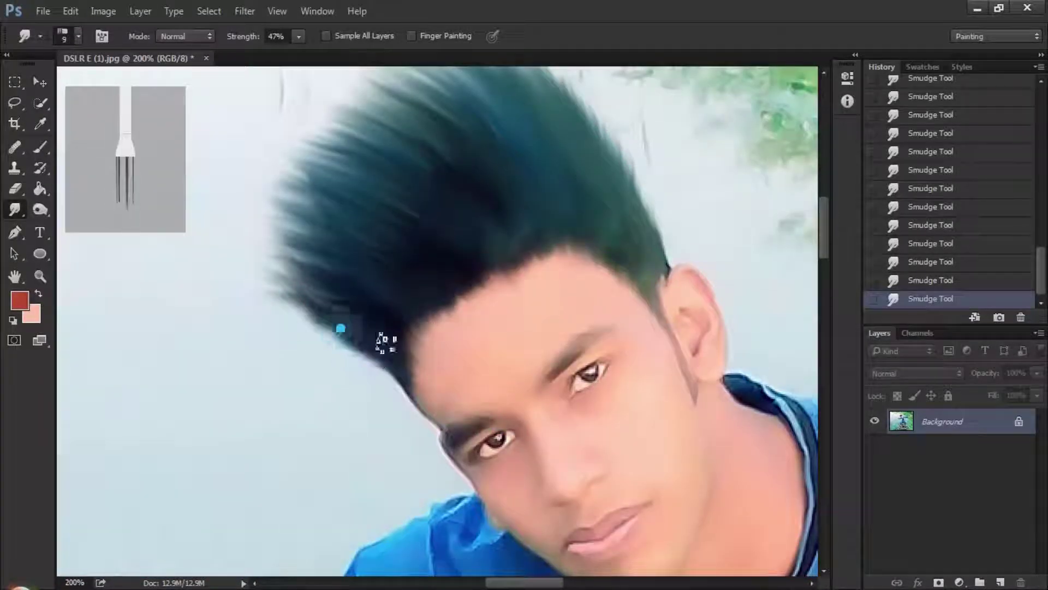
{"action": "scroll", "coordinate": [385, 360], "scroll_direction": "up", "scroll_amount": 3}
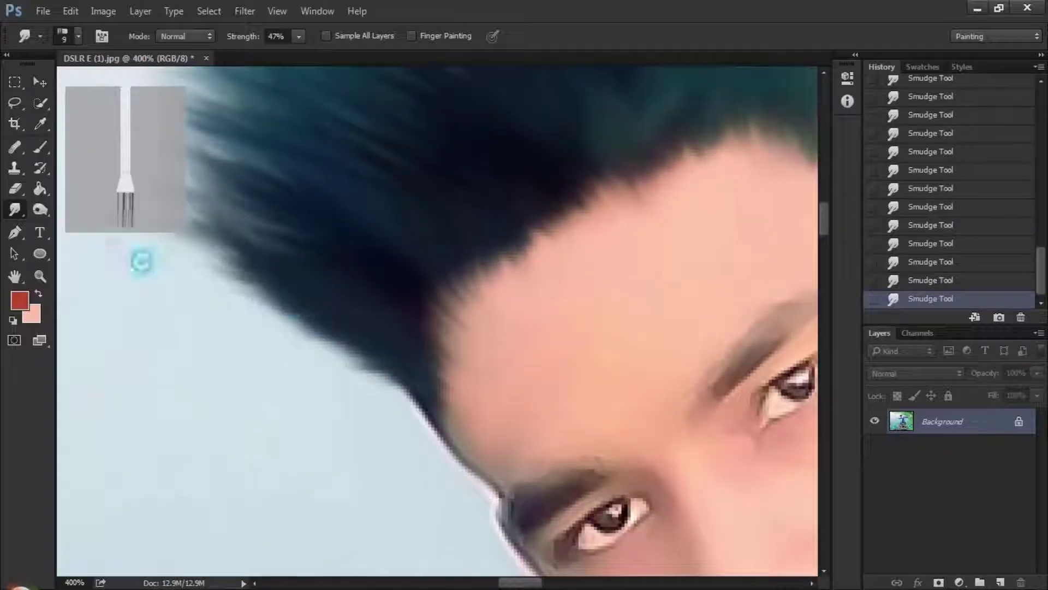
{"action": "scroll", "coordinate": [408, 376], "scroll_direction": "down", "scroll_amount": 2}
{"action": "scroll", "coordinate": [339, 273], "scroll_direction": "down", "scroll_amount": 4}
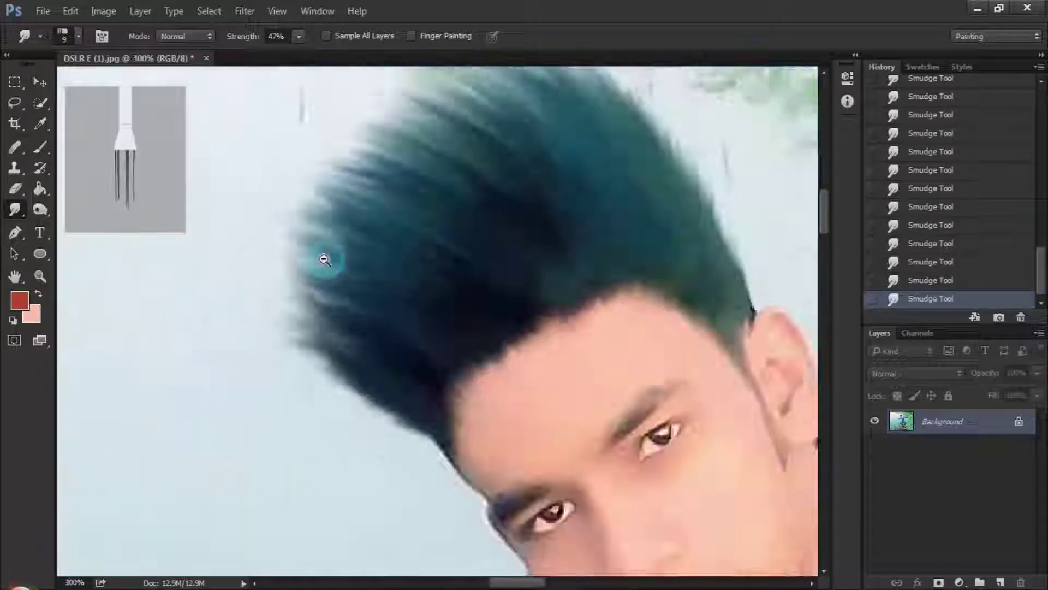
Refine the hairline across the middle of the forehead with short 9 px bristle smudges at 47% strength.
{"action": "scroll", "coordinate": [522, 364], "scroll_direction": "up", "scroll_amount": 1}
{"action": "left_click_drag", "start_coordinate": [516, 328], "coordinate": [667, 335]}
{"action": "scroll", "coordinate": [667, 335], "scroll_direction": "up", "scroll_amount": 4}
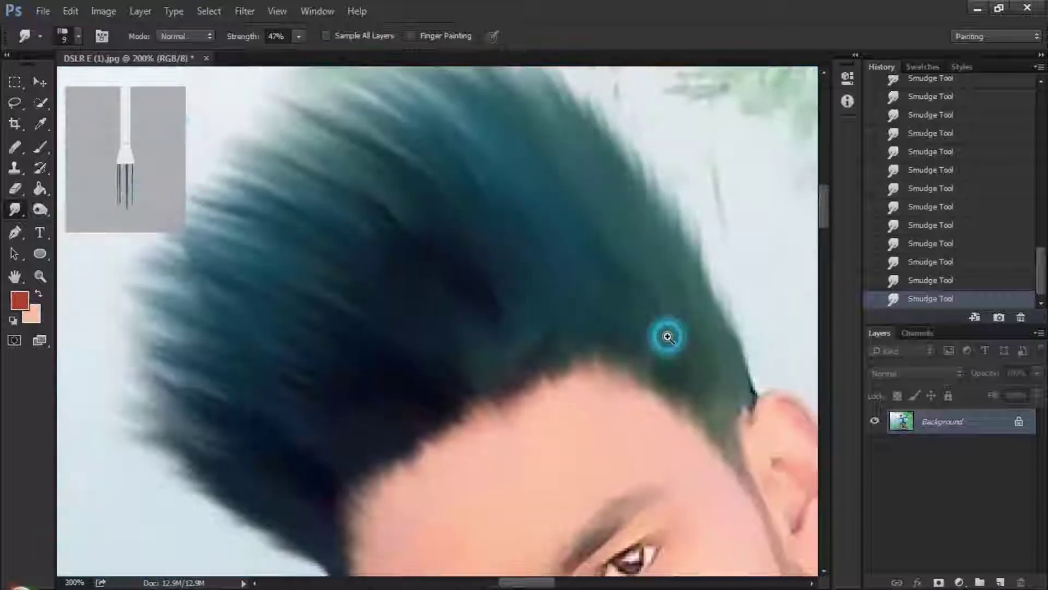
{"action": "scroll", "coordinate": [467, 379], "scroll_direction": "down", "scroll_amount": 7}
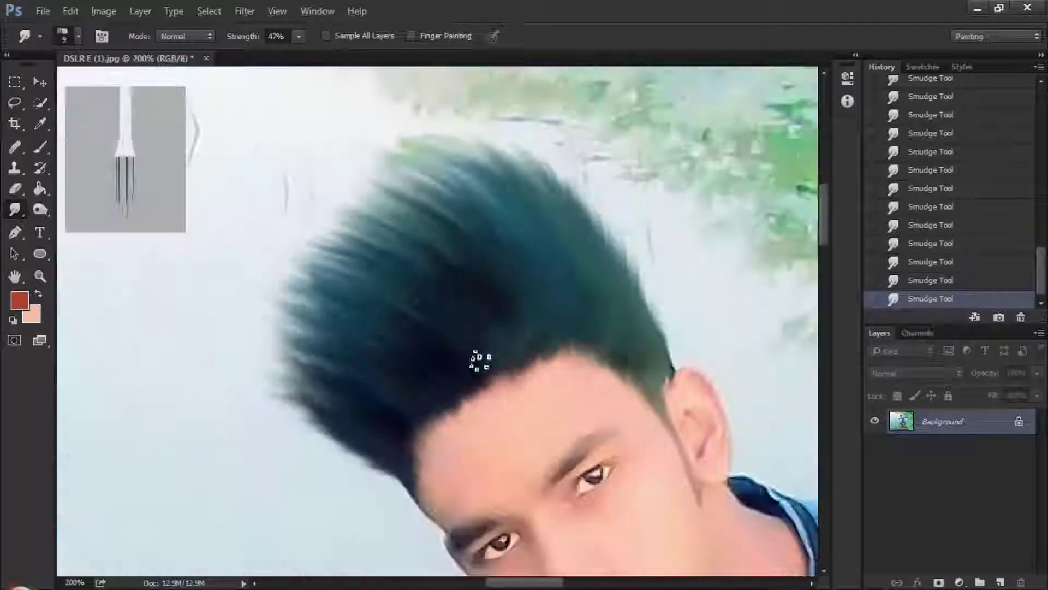
{"action": "scroll", "coordinate": [493, 239], "scroll_direction": "up", "scroll_amount": 5}
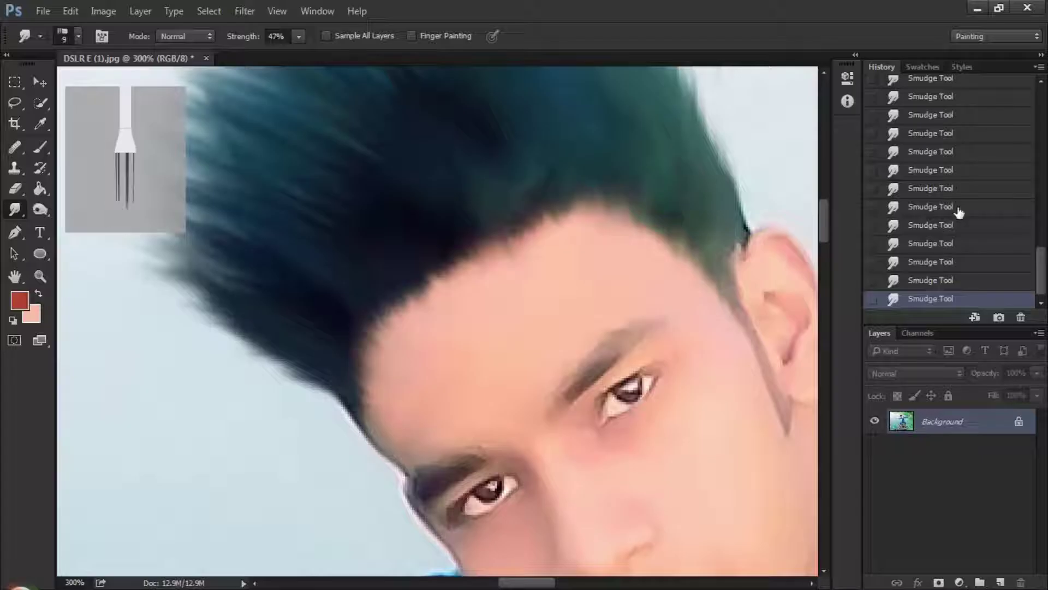
Switch the Smudge brush from the bristle tip to a soft round 9 px tip.
{"action": "scroll", "coordinate": [478, 308], "scroll_direction": "down", "scroll_amount": 4}
{"action": "scroll", "coordinate": [570, 282], "scroll_direction": "up", "scroll_amount": 5}
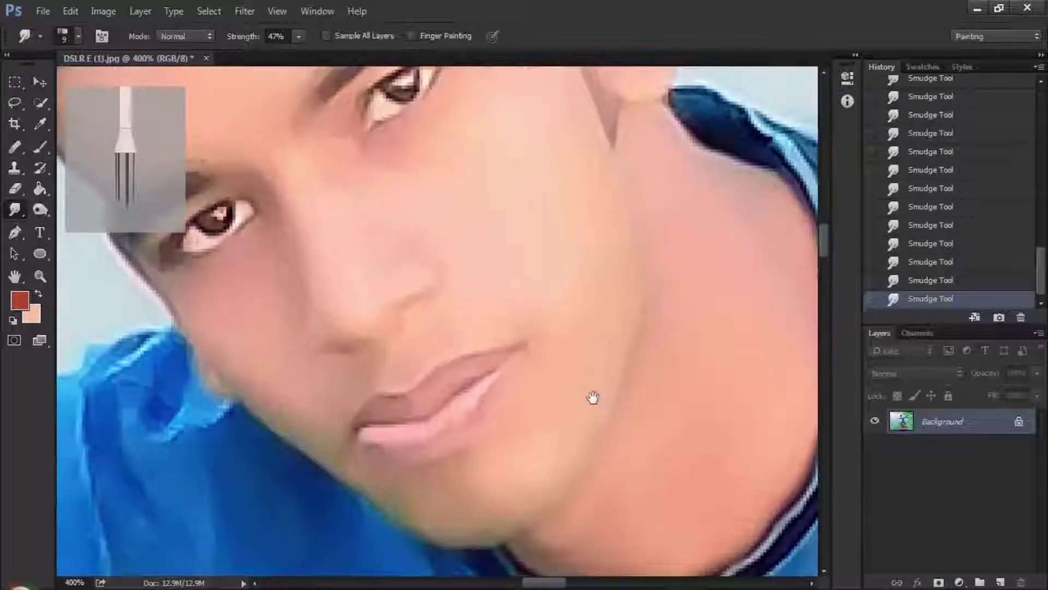
{"action": "left_click_drag", "start_coordinate": [570, 282], "coordinate": [569, 182]}
{"action": "right_click", "coordinate": [461, 197]}
{"action": "left_click", "coordinate": [515, 197]}
{"action": "left_click", "coordinate": [705, 7]}
Add a Vibrance adjustment layer above the portrait and set its Saturation to +14.
{"action": "left_click", "coordinate": [522, 321], "text": "alt"}
{"action": "scroll", "coordinate": [523, 320], "scroll_direction": "down", "scroll_amount": 2}
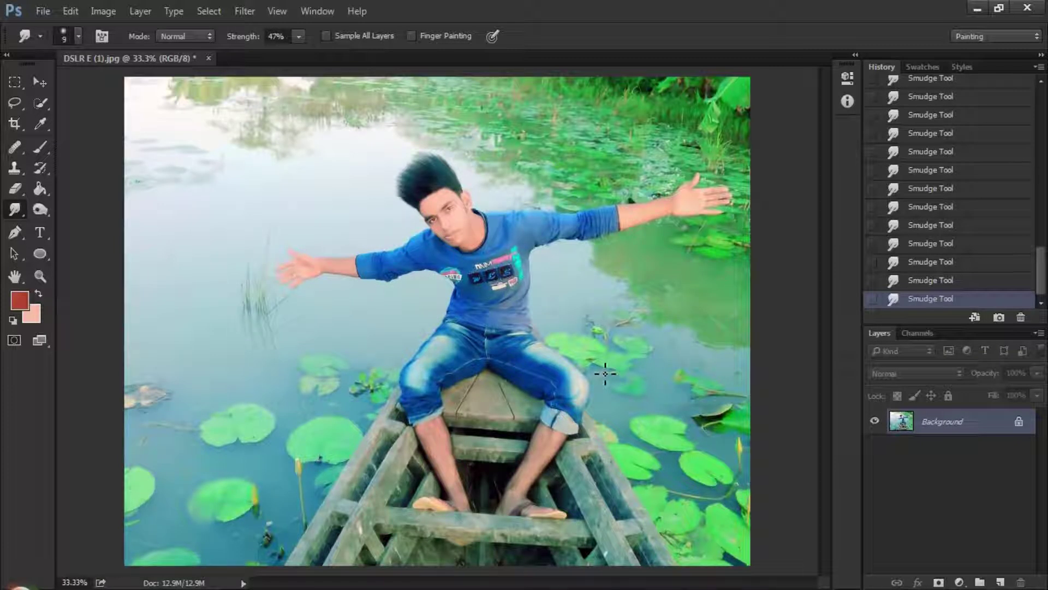
{"action": "scroll", "coordinate": [445, 232], "scroll_direction": "up", "scroll_amount": 3}
{"action": "scroll", "coordinate": [479, 234], "scroll_direction": "down", "scroll_amount": 3}
{"action": "left_click", "coordinate": [959, 582]}
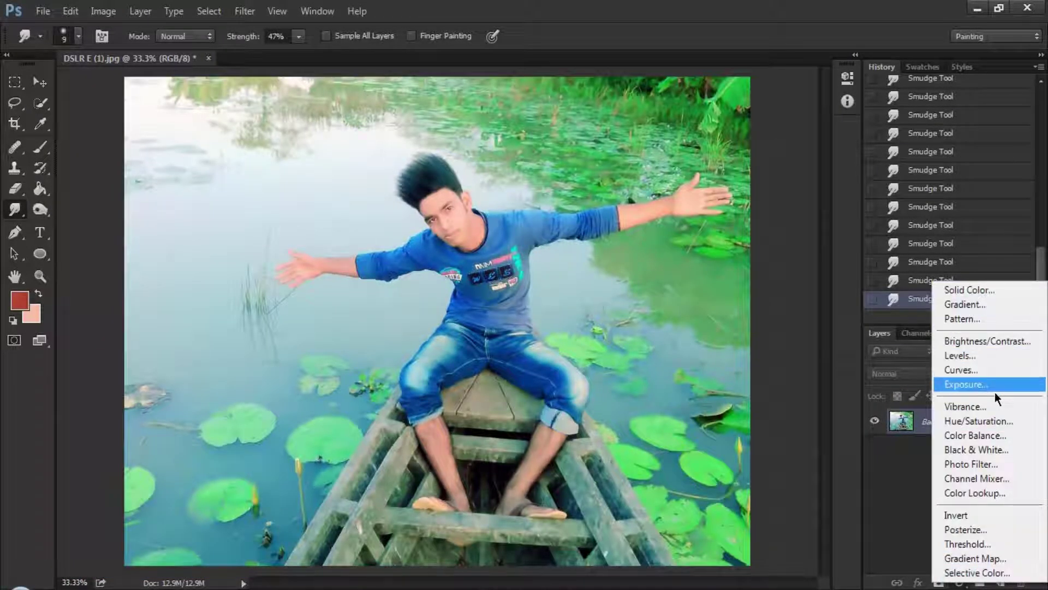
{"action": "left_click", "coordinate": [982, 406]}
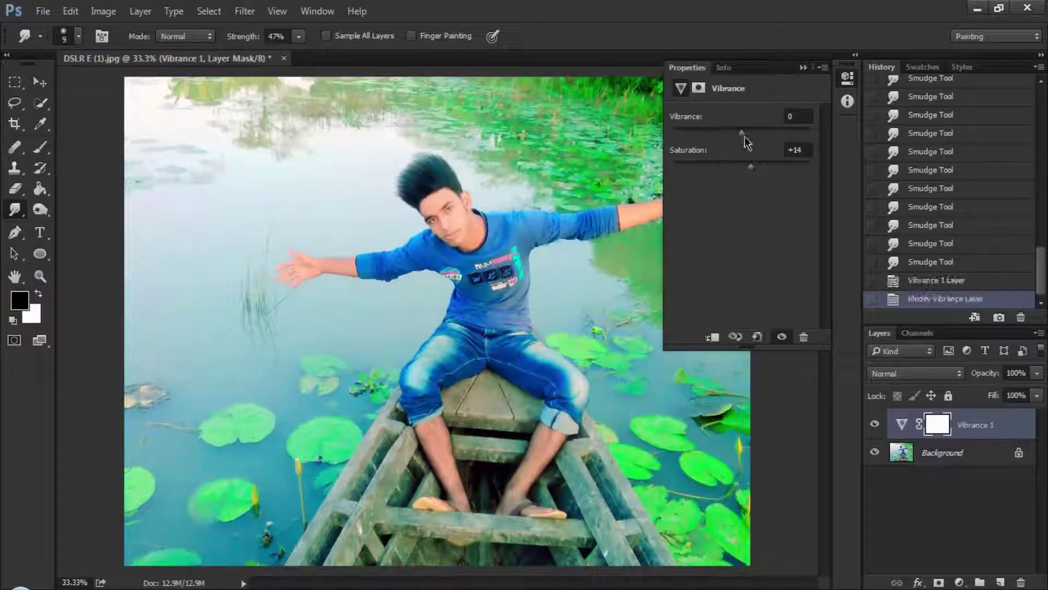
{"action": "left_click", "coordinate": [847, 79]}
Open the Background layer in the Camera Raw Filter, set Temperature to +3 and raise Exposure slightly.
{"action": "left_click", "coordinate": [245, 11]}
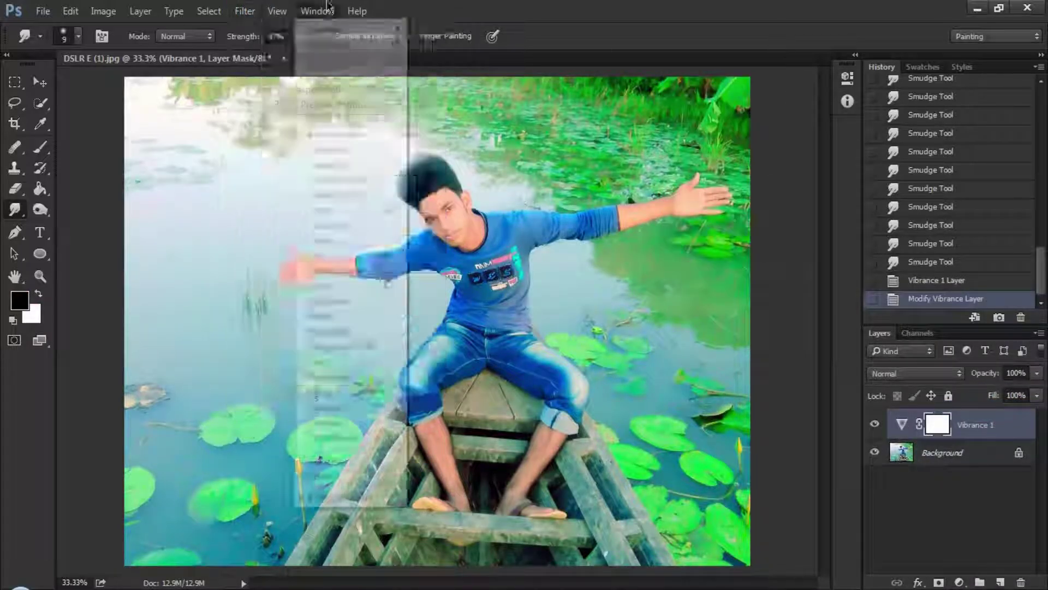
{"action": "left_click", "coordinate": [288, 106]}
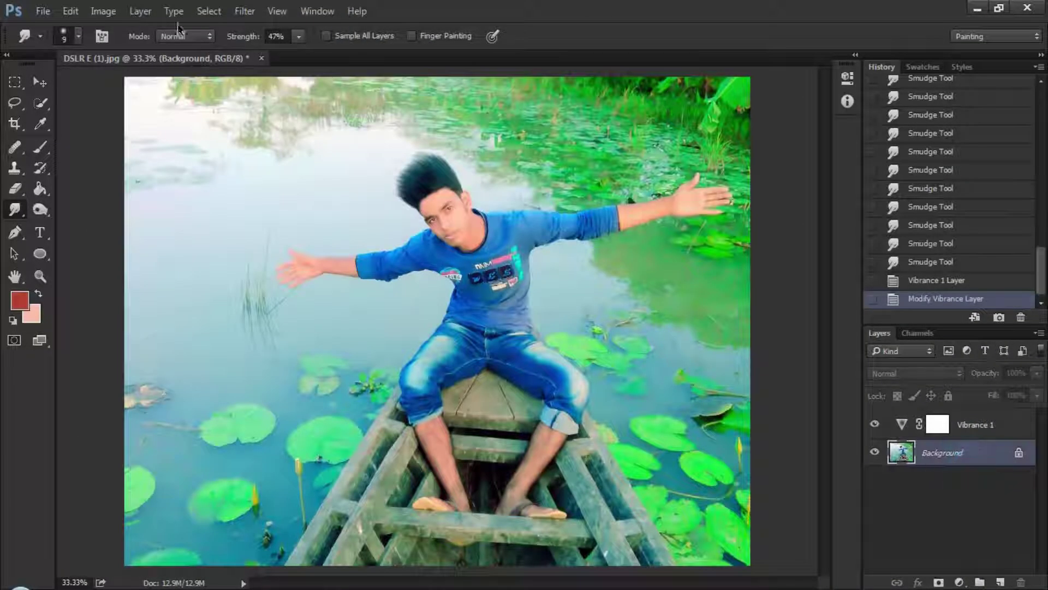
{"action": "left_click", "coordinate": [245, 11]}
{"action": "left_click", "coordinate": [257, 28]}
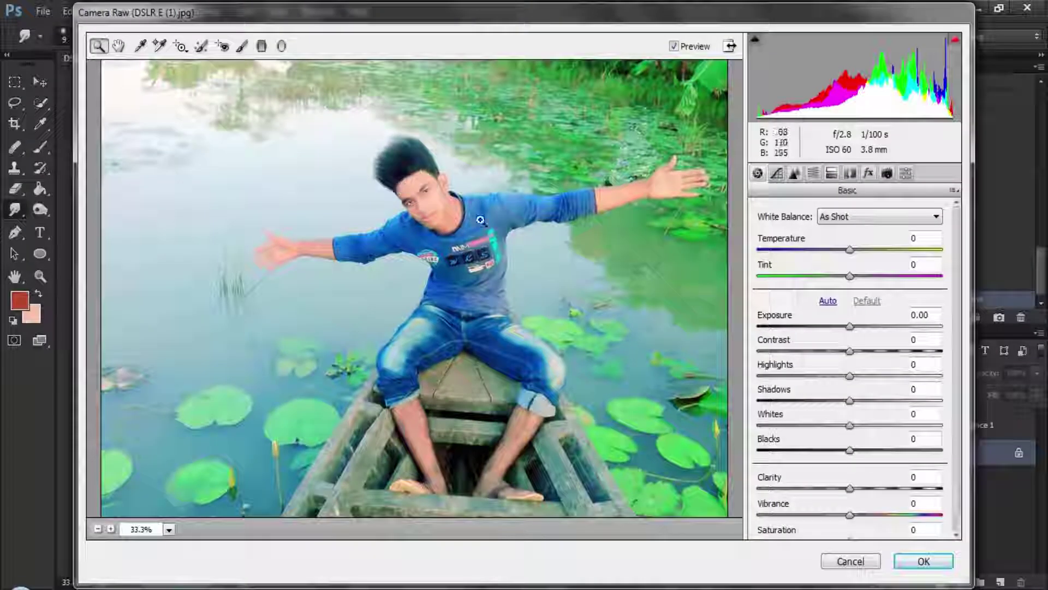
{"action": "left_click", "coordinate": [480, 219]}
{"action": "left_click_drag", "start_coordinate": [854, 251], "coordinate": [856, 252]}
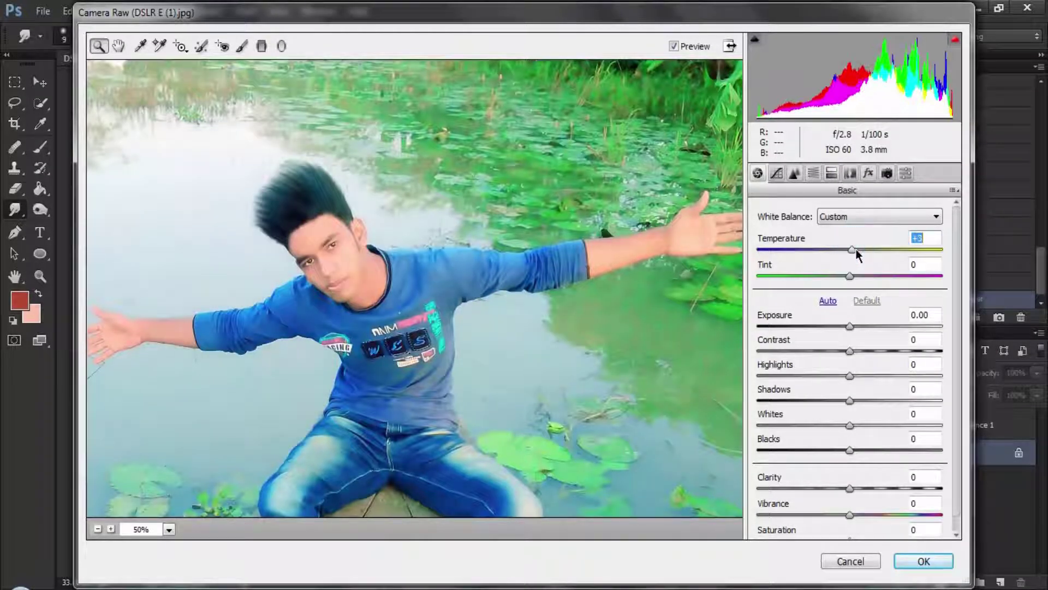
{"action": "scroll", "coordinate": [863, 448], "scroll_direction": "down", "scroll_amount": 1}
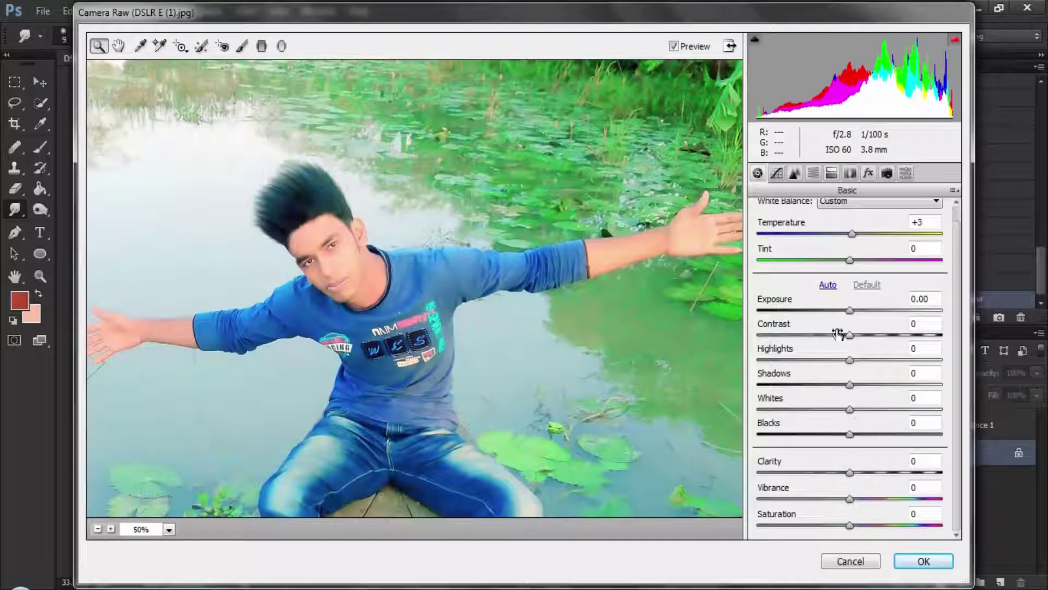
{"action": "left_click_drag", "start_coordinate": [855, 319], "coordinate": [857, 311]}
Set the Camera Raw sharpening Amount to 44, add a little Luminance noise reduction and apply the filter.
{"action": "left_click", "coordinate": [794, 174]}
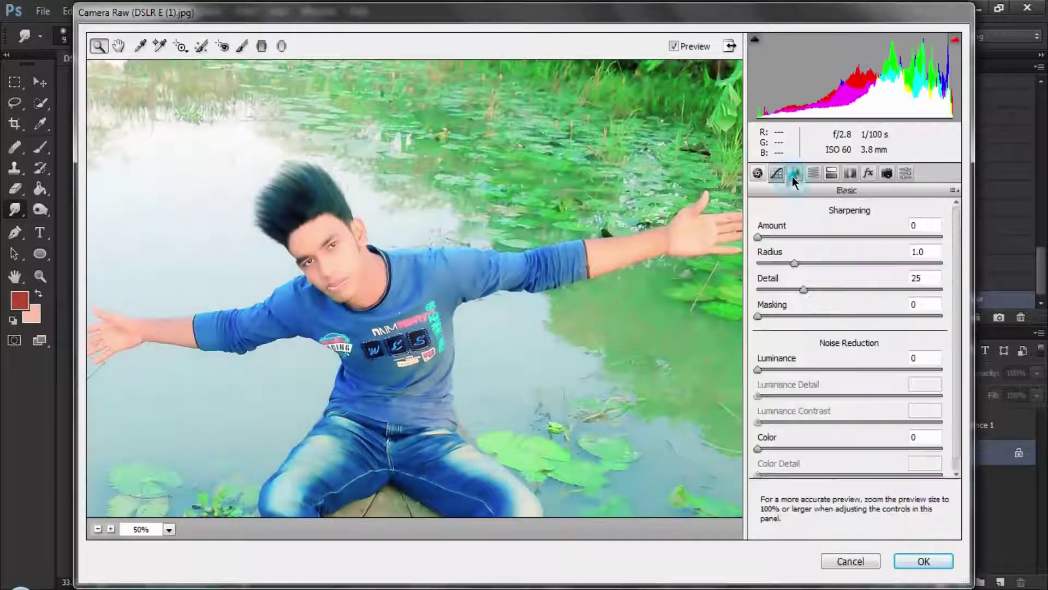
{"action": "left_click_drag", "start_coordinate": [888, 242], "coordinate": [843, 243]}
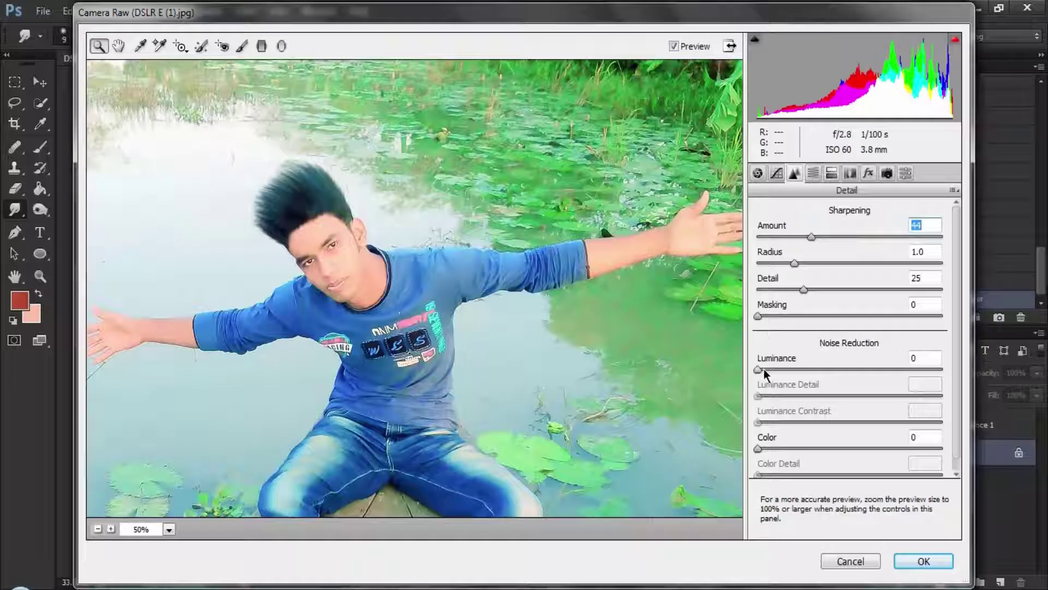
{"action": "left_click_drag", "start_coordinate": [764, 372], "coordinate": [782, 385]}
{"action": "left_click", "coordinate": [917, 560]}
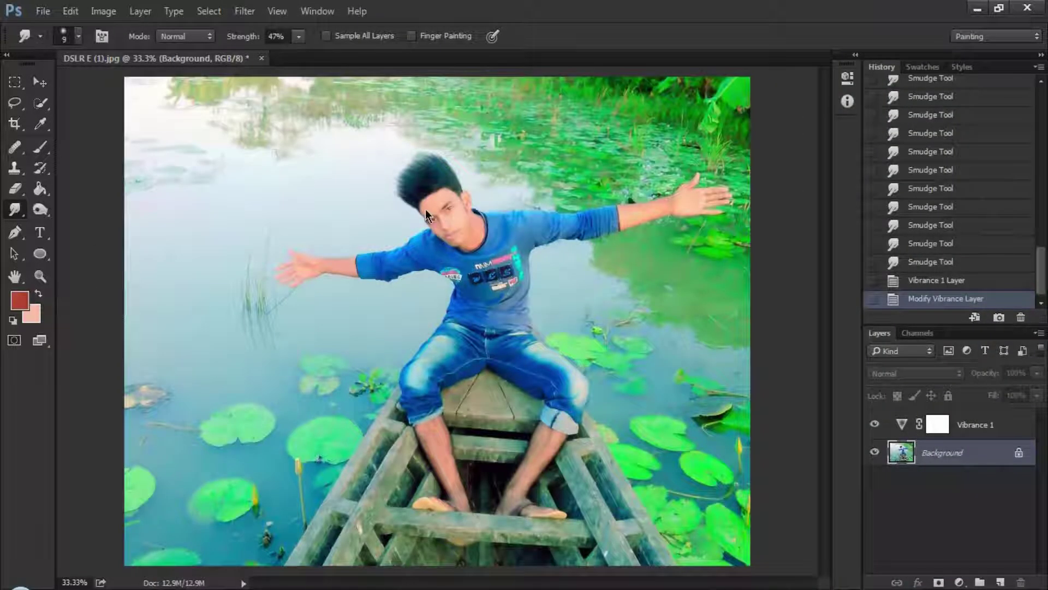
Set the Smudge strength to 22% and smooth the upper lip's edge and the nearby corner of the mouth.
{"action": "scroll", "coordinate": [456, 227], "scroll_direction": "up", "scroll_amount": 3}
{"action": "scroll", "coordinate": [545, 222], "scroll_direction": "down", "scroll_amount": 1}
{"action": "scroll", "coordinate": [431, 206], "scroll_direction": "down", "scroll_amount": 1}
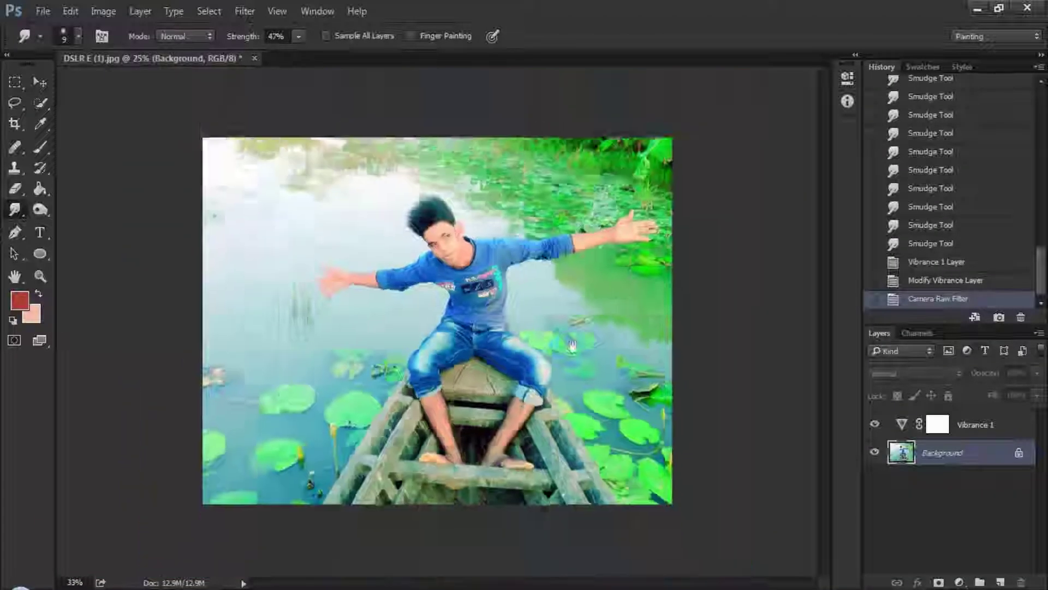
{"action": "scroll", "coordinate": [432, 206], "scroll_direction": "up", "scroll_amount": 5}
{"action": "scroll", "coordinate": [432, 207], "scroll_direction": "up", "scroll_amount": 1}
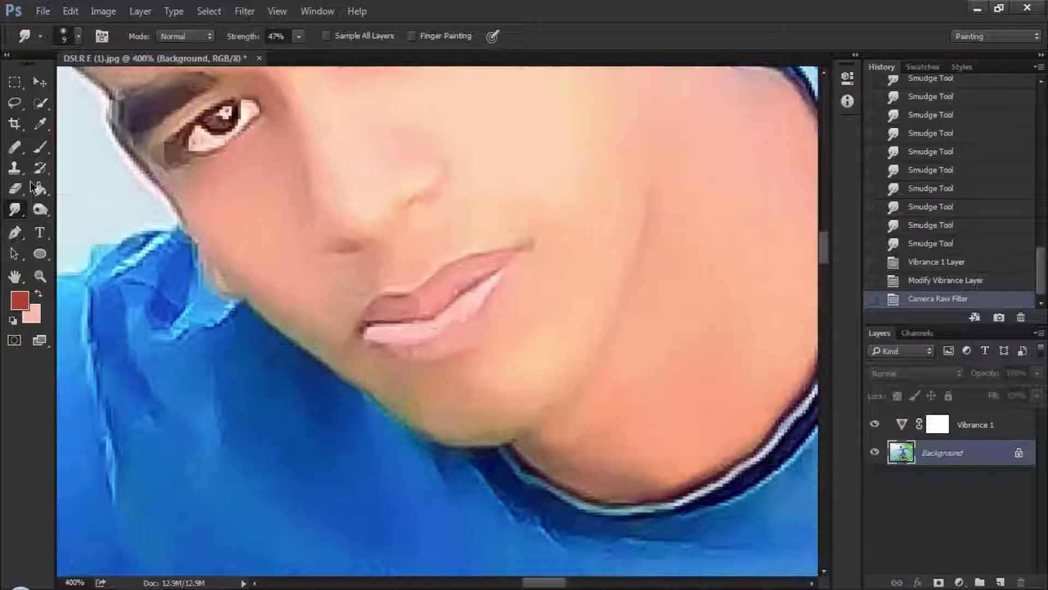
{"action": "left_click", "coordinate": [299, 36]}
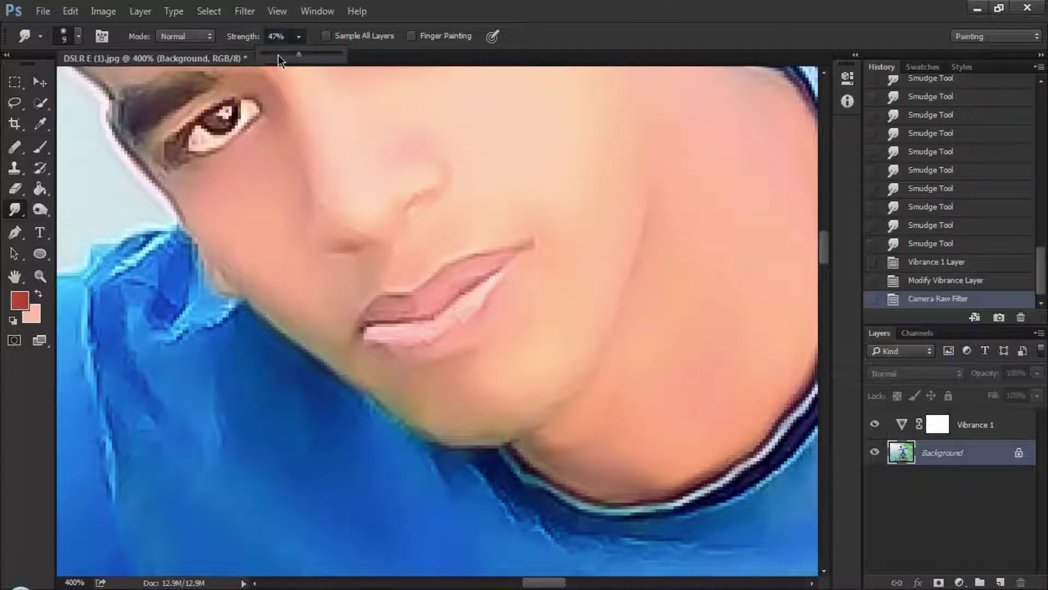
{"action": "left_click_drag", "start_coordinate": [299, 58], "coordinate": [310, 57]}
{"action": "left_click", "coordinate": [660, 9]}
{"action": "key", "text": "2"}
{"action": "key", "text": "2"}
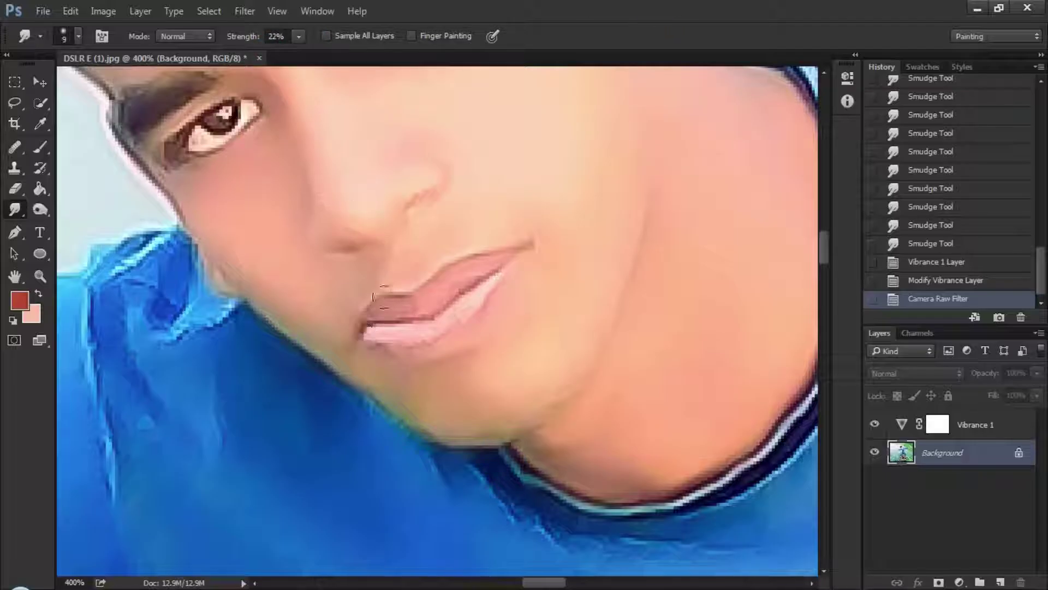
{"action": "left_click_drag", "start_coordinate": [451, 268], "coordinate": [541, 231]}
{"action": "mouse_move", "coordinate": [536, 253]}
{"action": "left_mouse_down"}
{"action": "mouse_move", "coordinate": [529, 237]}
{"action": "mouse_move", "coordinate": [535, 258]}
{"action": "left_mouse_up"}
{"action": "left_click_drag", "start_coordinate": [541, 244], "coordinate": [535, 265]}
Smooth the lower lip and its lower edge with short round-tip smudges at 22% strength.
{"action": "mouse_move", "coordinate": [513, 305]}
{"action": "left_mouse_down"}
{"action": "mouse_move", "coordinate": [536, 279]}
{"action": "mouse_move", "coordinate": [484, 318]}
{"action": "left_mouse_up"}
{"action": "left_click_drag", "start_coordinate": [478, 323], "coordinate": [447, 326]}
{"action": "left_click_drag", "start_coordinate": [441, 334], "coordinate": [432, 325]}
{"action": "mouse_move", "coordinate": [430, 333]}
{"action": "left_mouse_down"}
{"action": "mouse_move", "coordinate": [419, 328]}
{"action": "mouse_move", "coordinate": [452, 307]}
{"action": "left_mouse_up"}
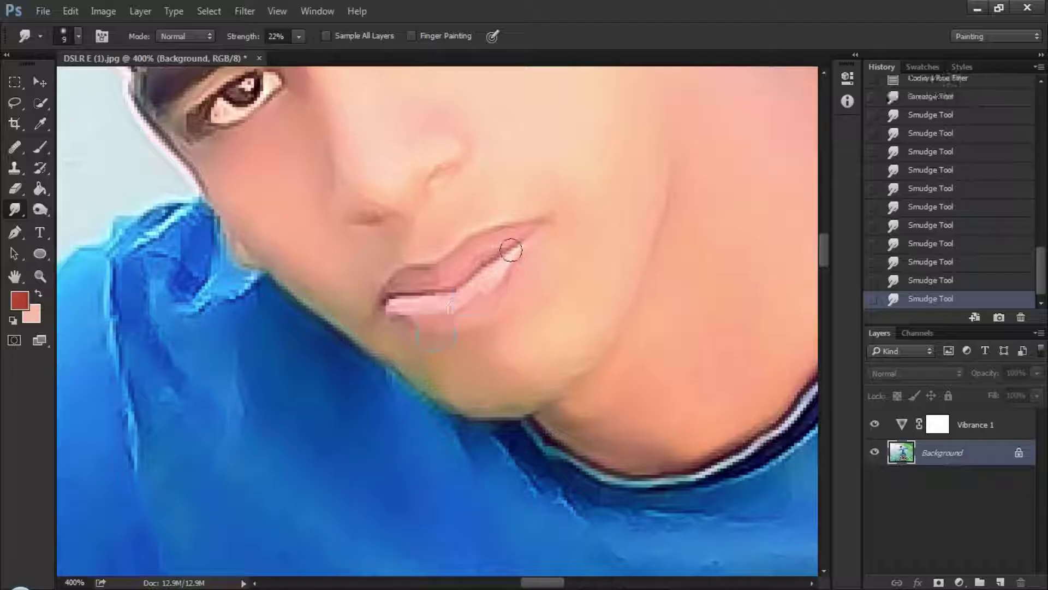
Blend the skin around the eyes, nose, cheeks and temple with the round 9 px Smudge tip at 22% strength.
{"action": "left_click", "coordinate": [538, 328], "text": "ctrl+alt"}
{"action": "left_click", "coordinate": [538, 328], "text": "ctrl+alt"}
{"action": "left_click", "coordinate": [538, 328], "text": "ctrl+alt"}
{"action": "left_click", "coordinate": [540, 279], "text": "ctrl+alt"}
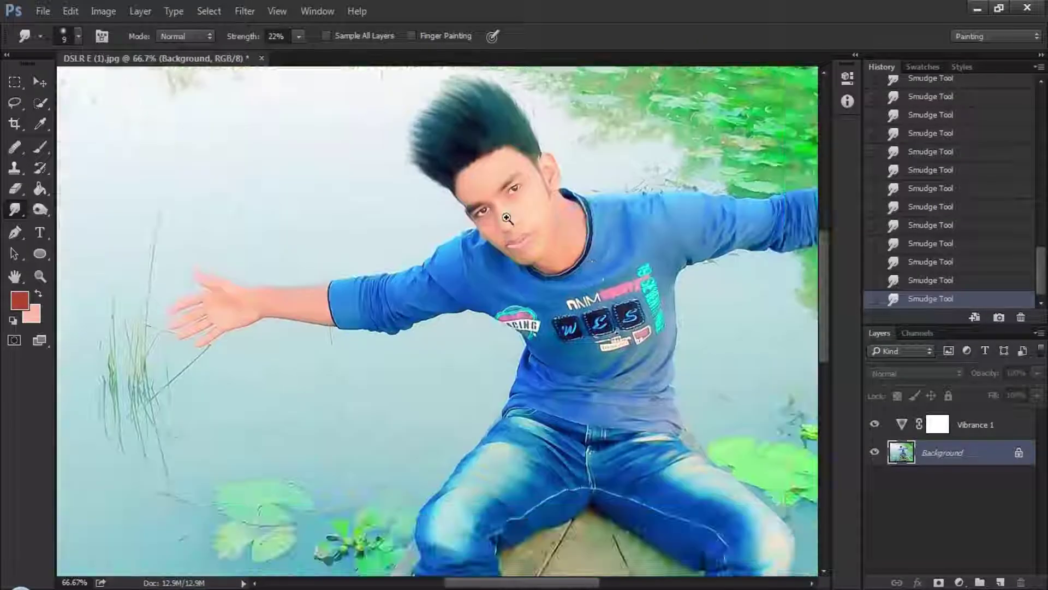
{"action": "left_click", "coordinate": [538, 235], "text": "ctrl"}
{"action": "left_click", "coordinate": [513, 235], "text": "ctrl"}
{"action": "left_click", "coordinate": [512, 234], "text": "ctrl"}
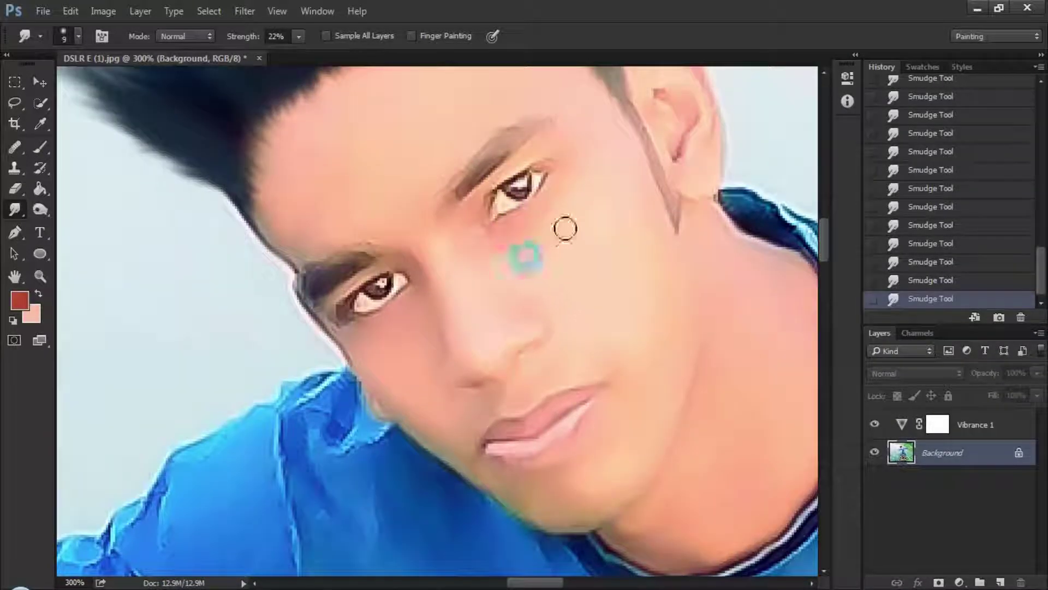
{"action": "left_click_drag", "start_coordinate": [632, 286], "coordinate": [606, 240]}
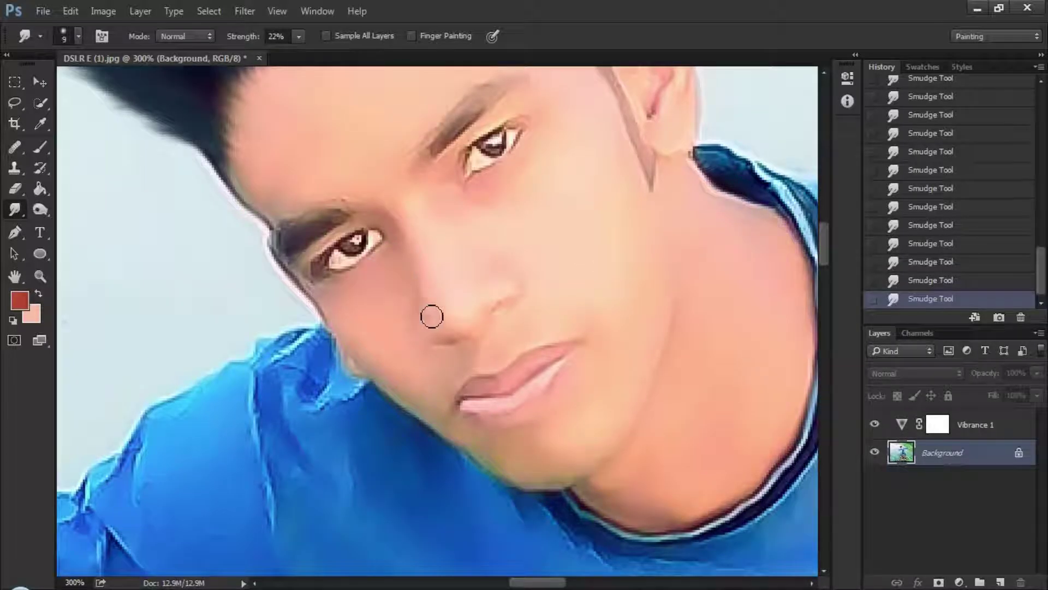
{"action": "left_click_drag", "start_coordinate": [517, 221], "coordinate": [539, 303]}
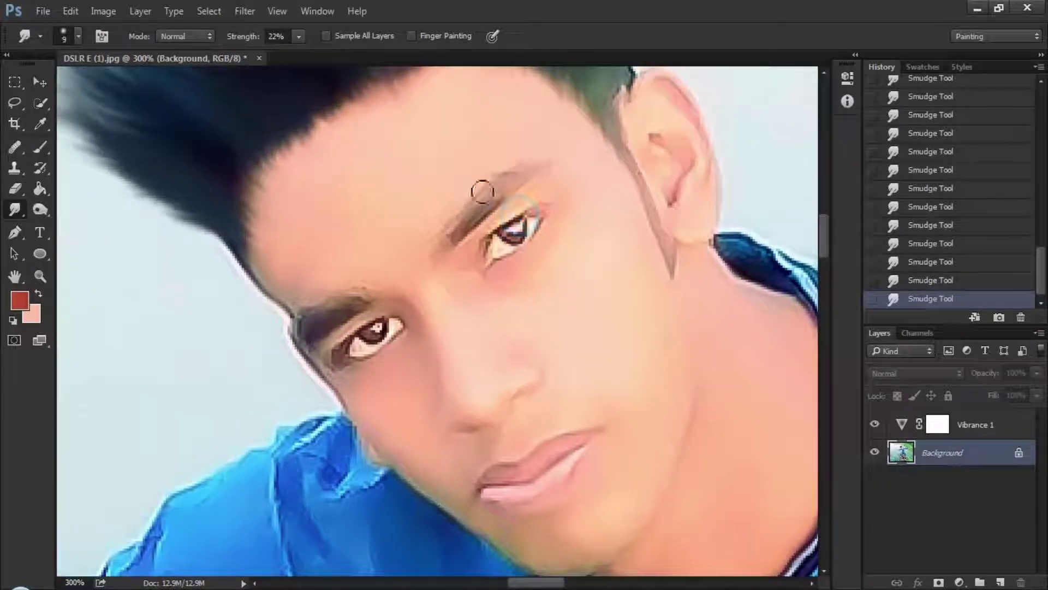
{"action": "left_click_drag", "start_coordinate": [388, 222], "coordinate": [410, 245]}
{"action": "left_click_drag", "start_coordinate": [519, 353], "coordinate": [488, 308]}
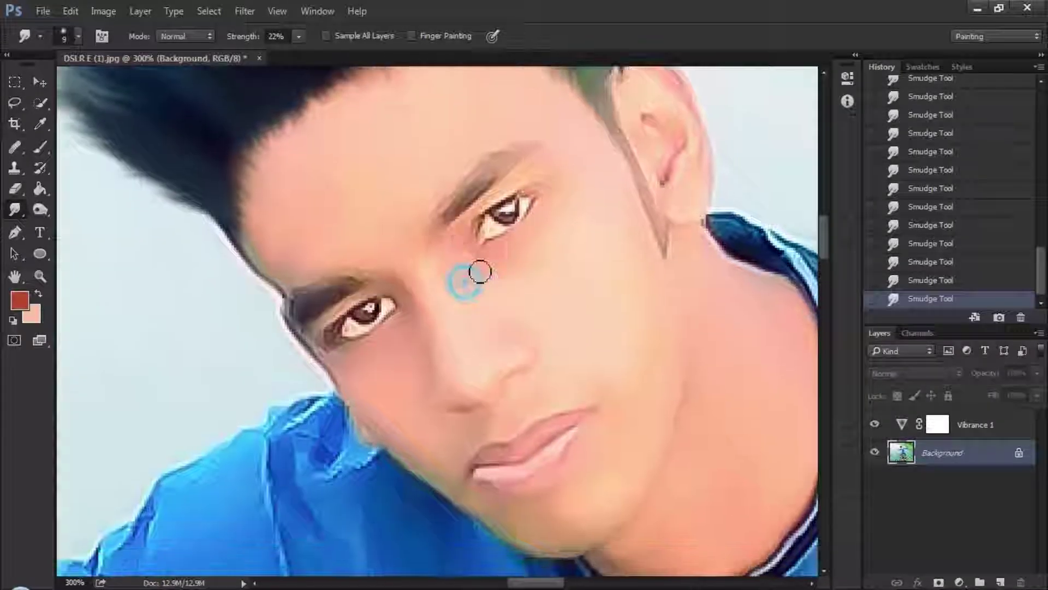
{"action": "left_click_drag", "start_coordinate": [580, 185], "coordinate": [568, 225]}
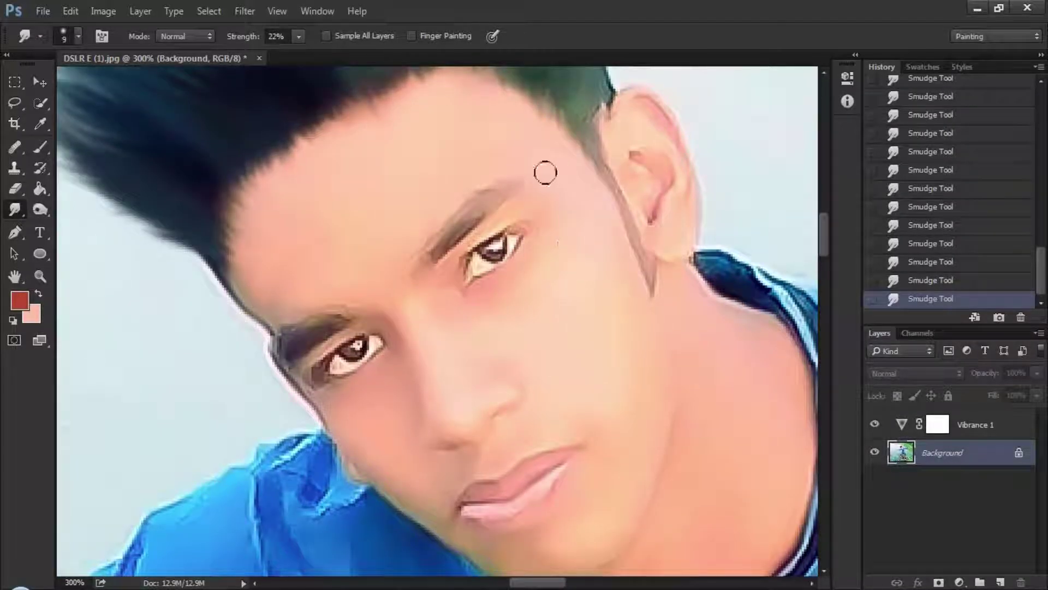
{"action": "scroll", "coordinate": [546, 173], "scroll_direction": "down", "scroll_amount": 1}
{"action": "left_click_drag", "start_coordinate": [657, 309], "coordinate": [573, 260]}
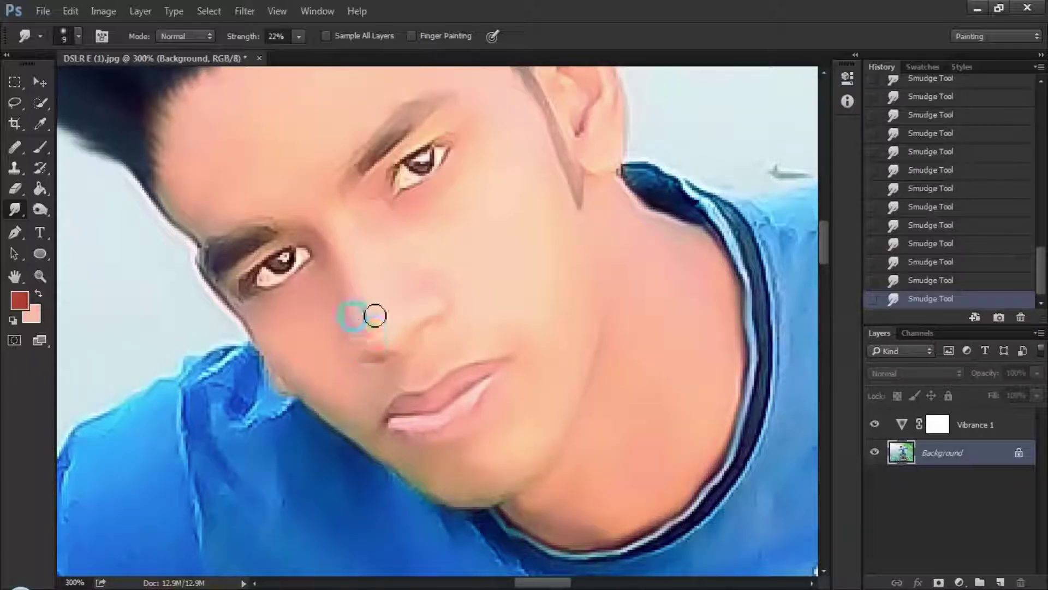
Start a Selective Color adjustment on the Background and raise Cyan in the Cyans range to about +60%.
{"action": "scroll", "coordinate": [339, 320], "scroll_direction": "down", "scroll_amount": 5}
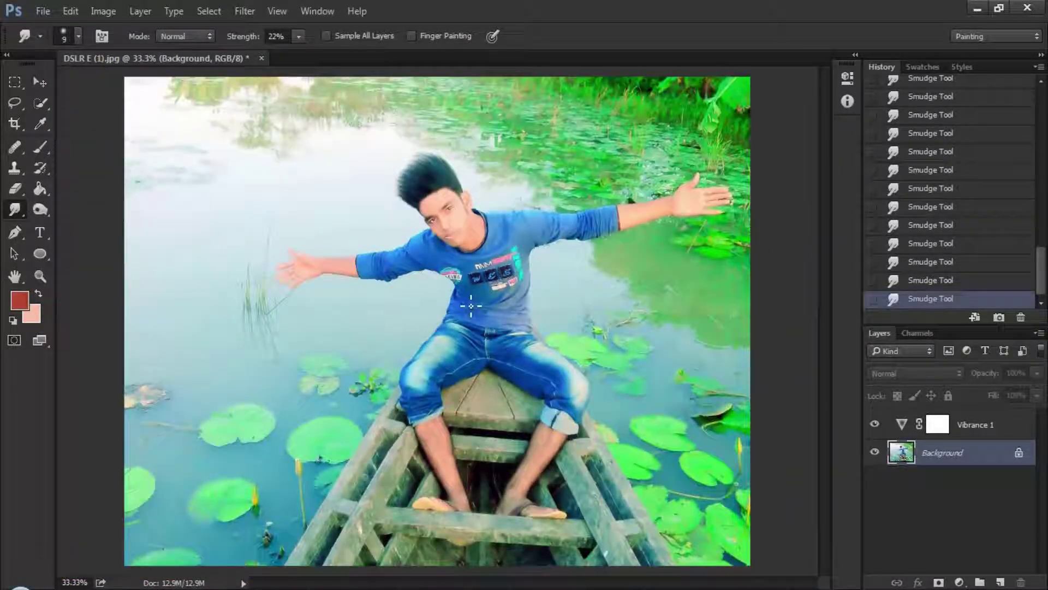
{"action": "scroll", "coordinate": [417, 201], "scroll_direction": "up", "scroll_amount": 5}
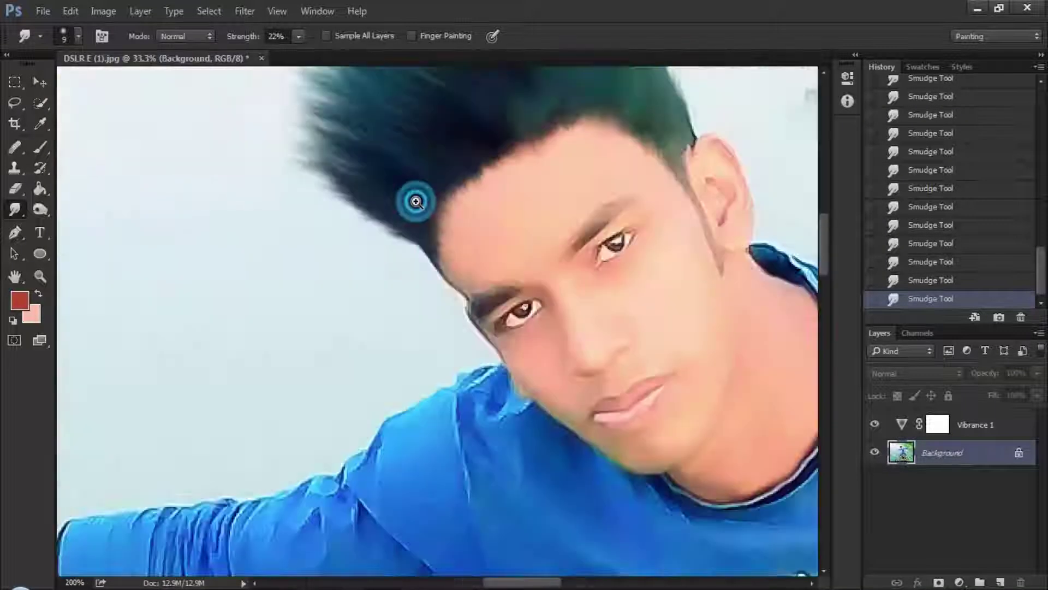
{"action": "scroll", "coordinate": [489, 232], "scroll_direction": "down", "scroll_amount": 5}
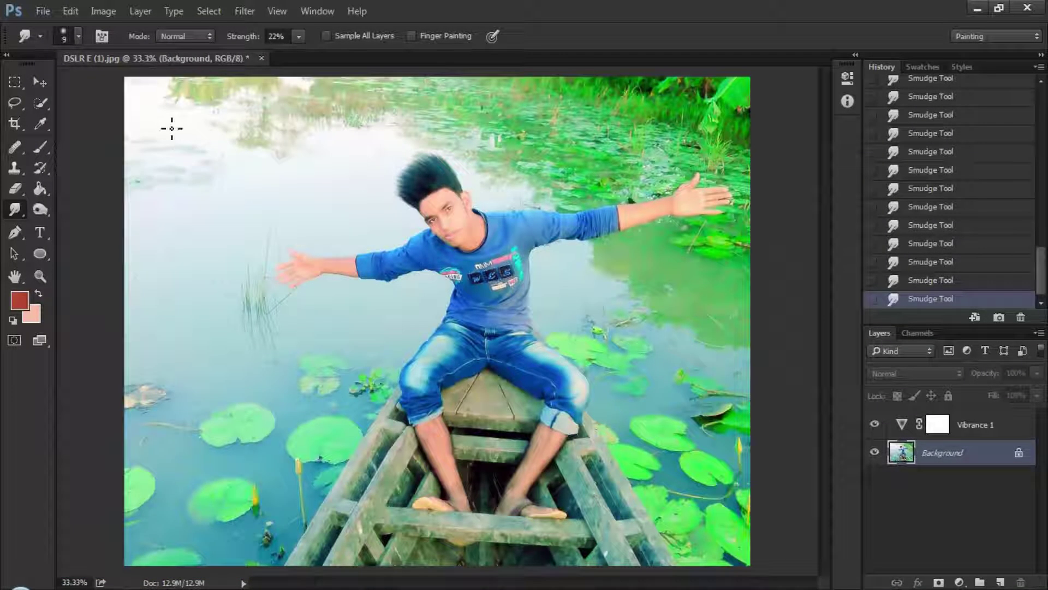
{"action": "left_click", "coordinate": [110, 20]}
{"action": "mouse_move", "coordinate": [187, 51]}
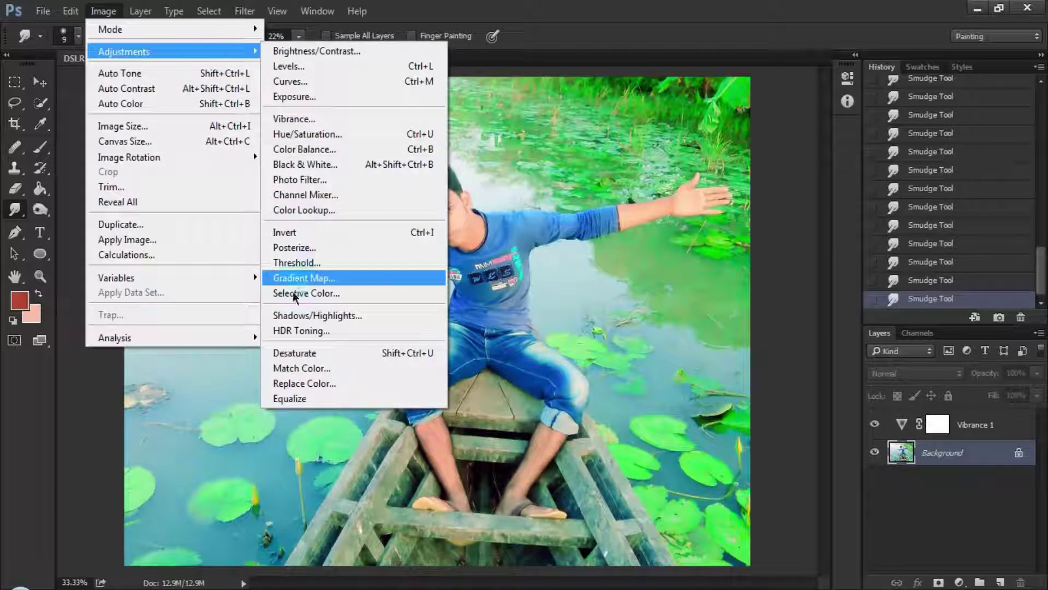
{"action": "key", "text": "Escape"}
{"action": "left_click", "coordinate": [104, 11]}
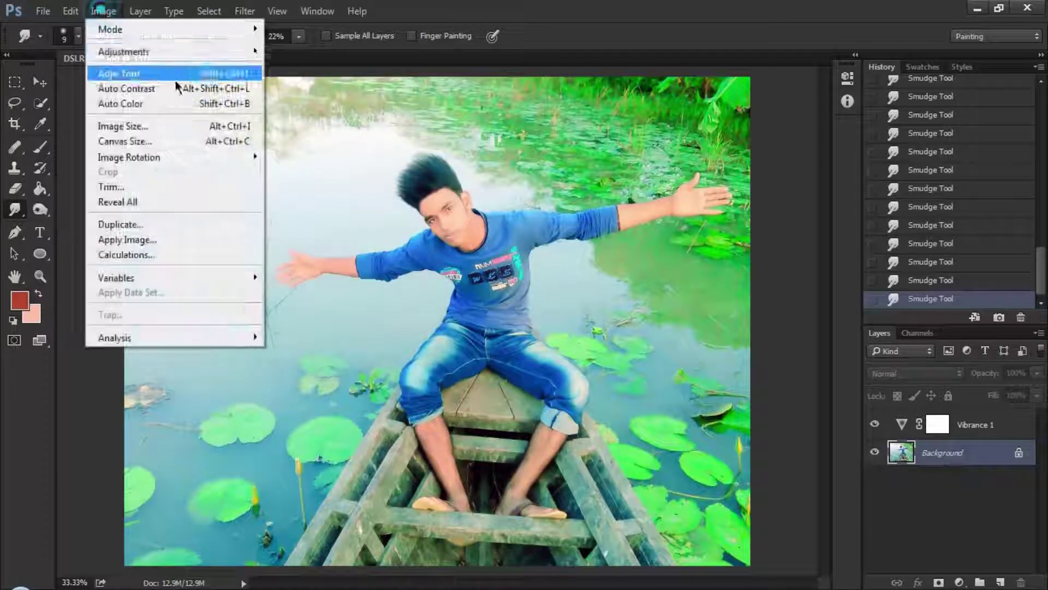
{"action": "mouse_move", "coordinate": [187, 52]}
{"action": "left_click", "coordinate": [306, 293]}
{"action": "left_click", "coordinate": [868, 211]}
{"action": "left_click", "coordinate": [864, 267]}
{"action": "left_click_drag", "start_coordinate": [847, 251], "coordinate": [924, 251]}
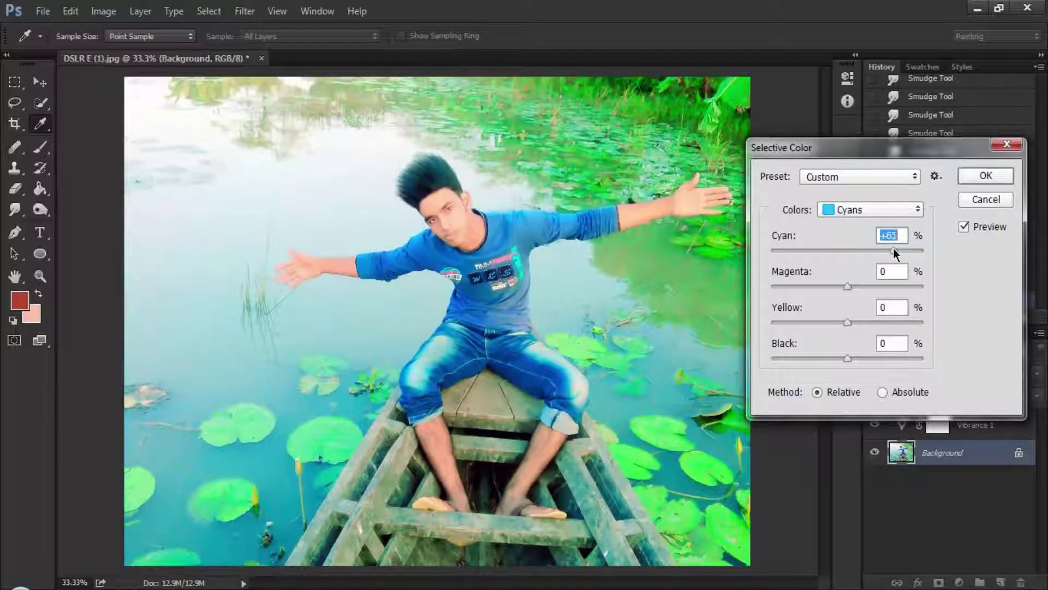
In the Reds range, set Magenta to -14% and Yellow to +25%, and apply the Selective Color adjustment.
{"action": "left_click", "coordinate": [853, 210]}
{"action": "left_click", "coordinate": [852, 225]}
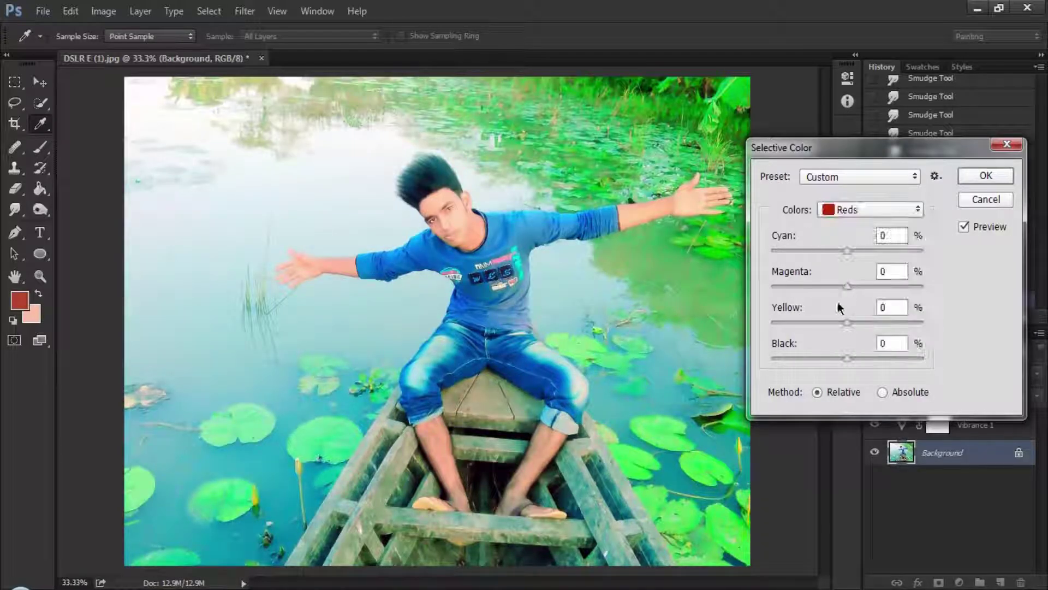
{"action": "left_click_drag", "start_coordinate": [839, 282], "coordinate": [836, 285]}
{"action": "left_click_drag", "start_coordinate": [847, 322], "coordinate": [811, 329]}
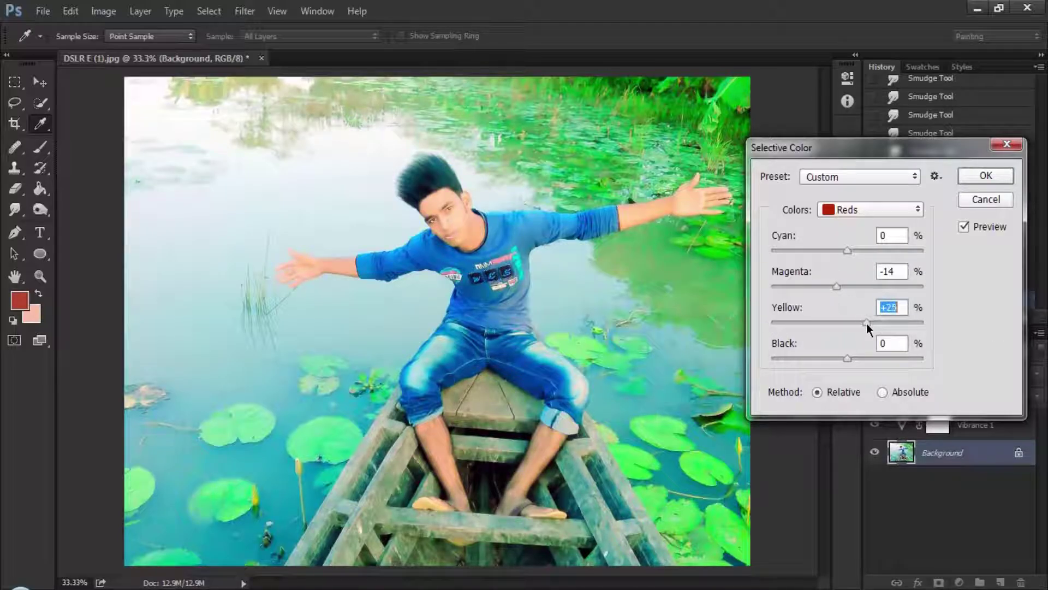
{"action": "left_click", "coordinate": [986, 175]}
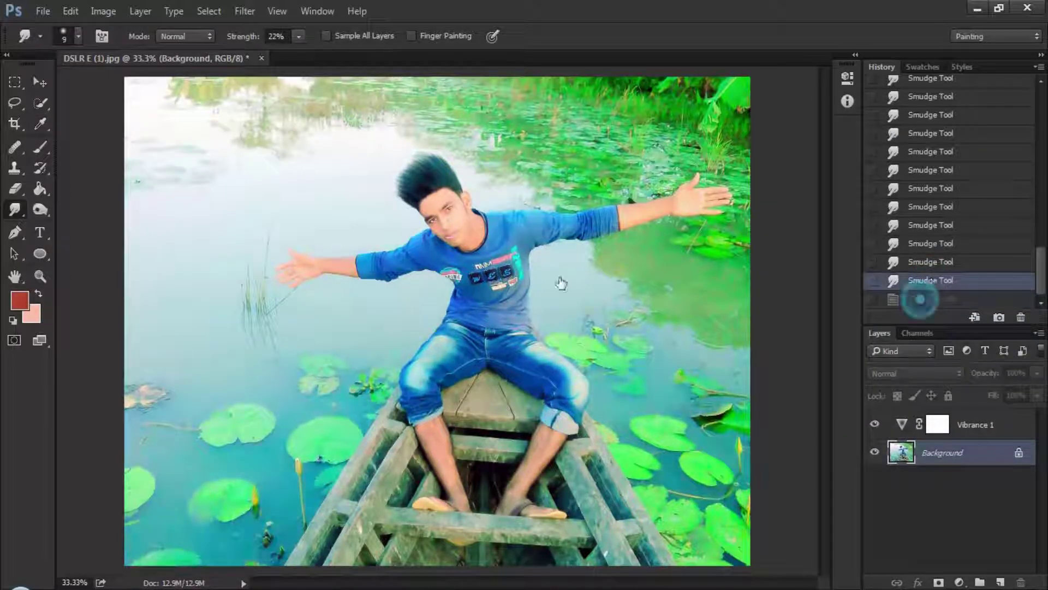
Merge the Vibrance 1 adjustment layer down into the Background.
{"action": "key", "text": "ctrl+plus"}
{"action": "key", "text": "ctrl+plus"}
{"action": "key", "text": "ctrl+plus"}
{"action": "left_click", "coordinate": [960, 424]}
{"action": "right_click", "coordinate": [959, 423]}
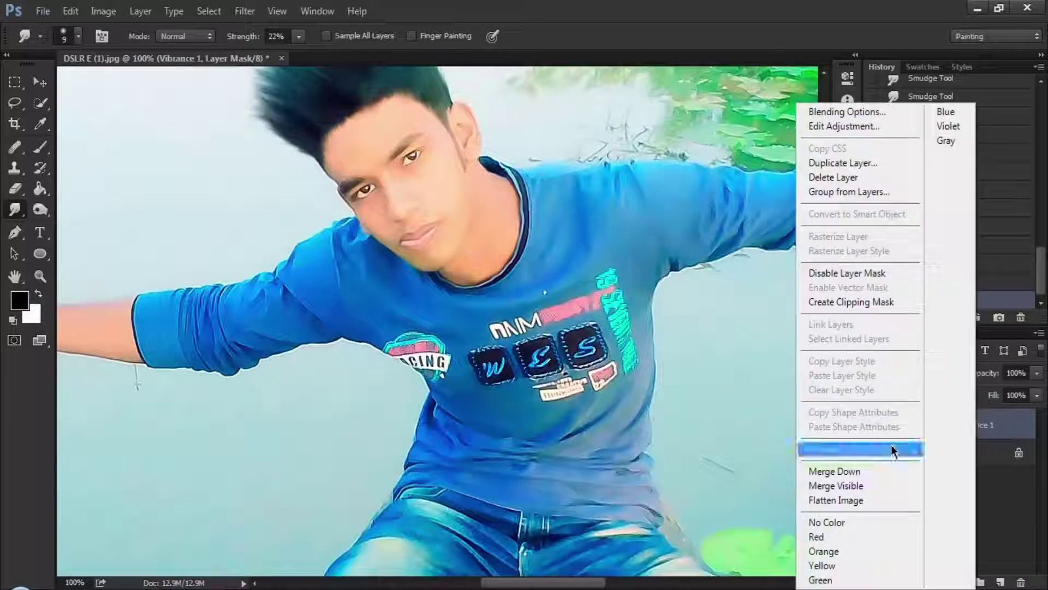
{"action": "left_click", "coordinate": [982, 472]}
{"action": "key", "text": "ctrl+minus"}
{"action": "key", "text": "ctrl+minus"}
{"action": "key", "text": "ctrl+minus"}
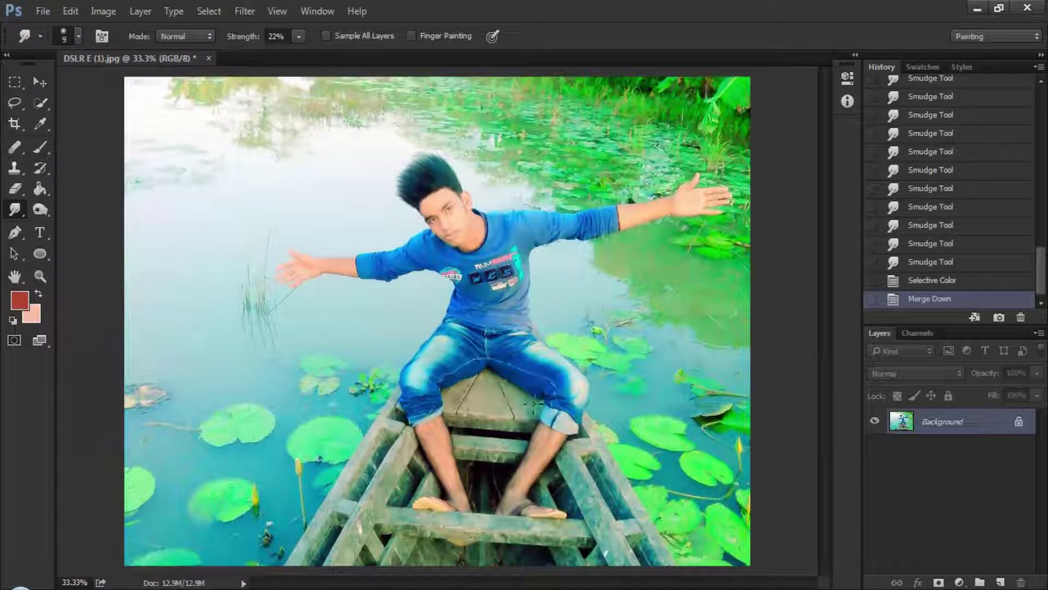
Open lens_flares_and_lights_by_saphiredesign-d5cyj5f.jpg from the cat woman folder inside PS Make.
{"action": "left_click", "coordinate": [42, 11]}
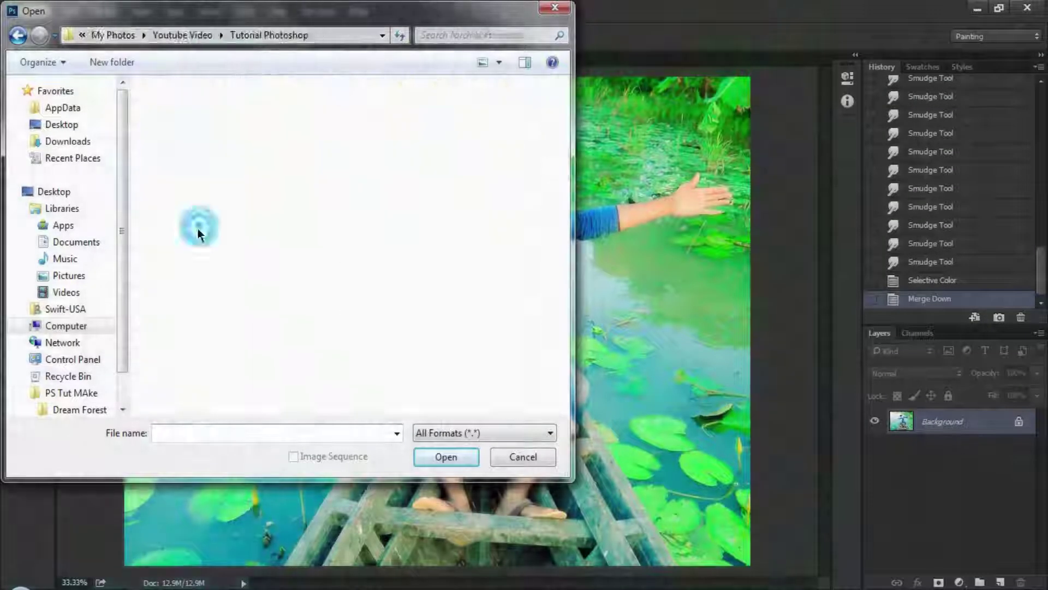
{"action": "double_click", "coordinate": [199, 227]}
{"action": "double_click", "coordinate": [175, 178]}
{"action": "key", "text": "BackSpace"}
{"action": "double_click", "coordinate": [272, 126]}
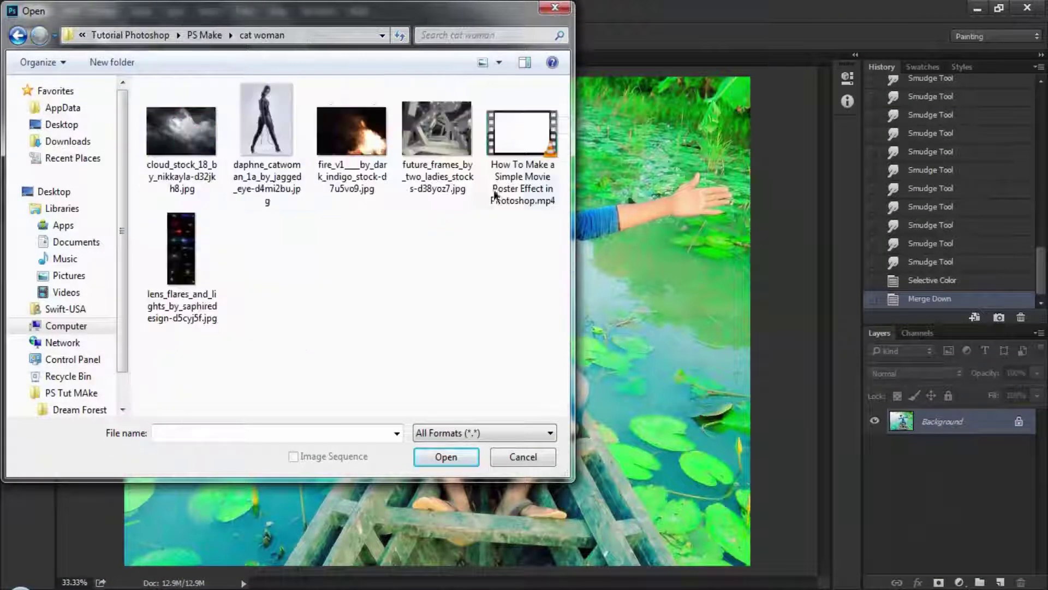
{"action": "double_click", "coordinate": [182, 254]}
Select the golden star-shaped flare and the dark area around it with a rectangular marquee in the lens flare image.
{"action": "key", "text": "ctrl+plus"}
{"action": "key", "text": "ctrl+plus"}
{"action": "key", "text": "ctrl+plus"}
{"action": "left_click_drag", "start_coordinate": [604, 281], "coordinate": [565, 228]}
{"action": "key", "text": "ctrl+minus"}
{"action": "scroll", "coordinate": [565, 228], "scroll_direction": "down", "scroll_amount": 10}
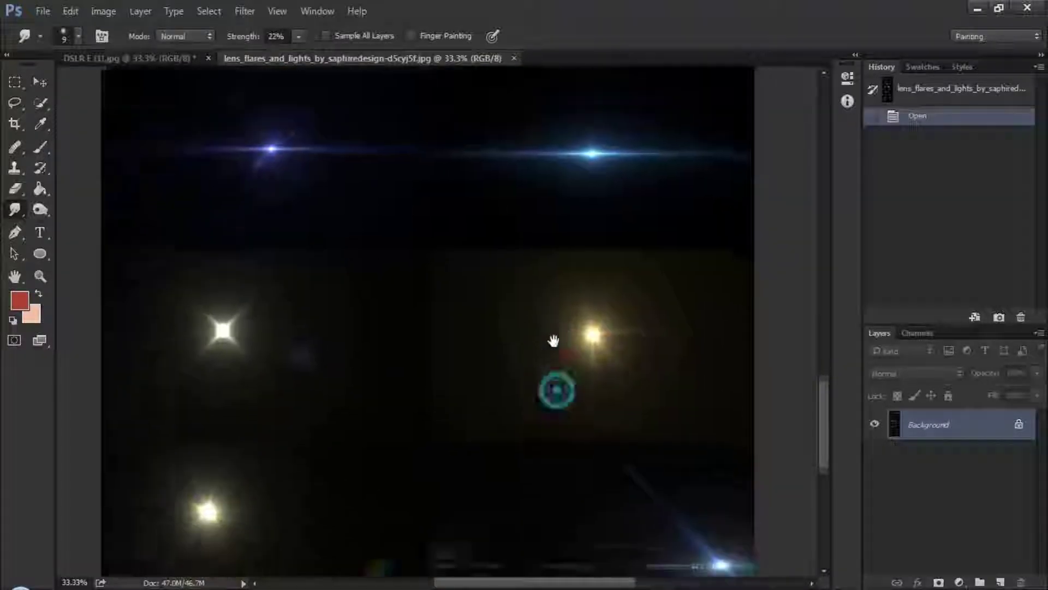
{"action": "left_click_drag", "start_coordinate": [559, 378], "coordinate": [536, 390]}
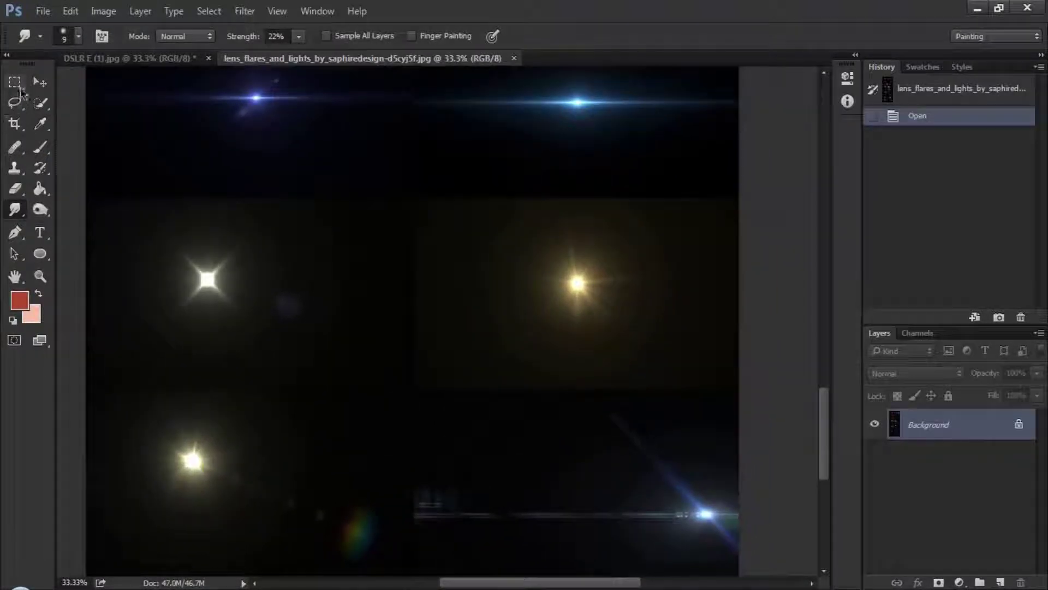
{"action": "left_click", "coordinate": [16, 83]}
{"action": "left_click_drag", "start_coordinate": [434, 207], "coordinate": [732, 369]}
Move the selected flare into DSLR E (1).jpg over the water beside the man and set its blend mode to Screen.
{"action": "key", "text": "v"}
{"action": "left_click_drag", "start_coordinate": [502, 281], "coordinate": [258, 62]}
{"action": "left_click_drag", "start_coordinate": [120, 63], "coordinate": [409, 316]}
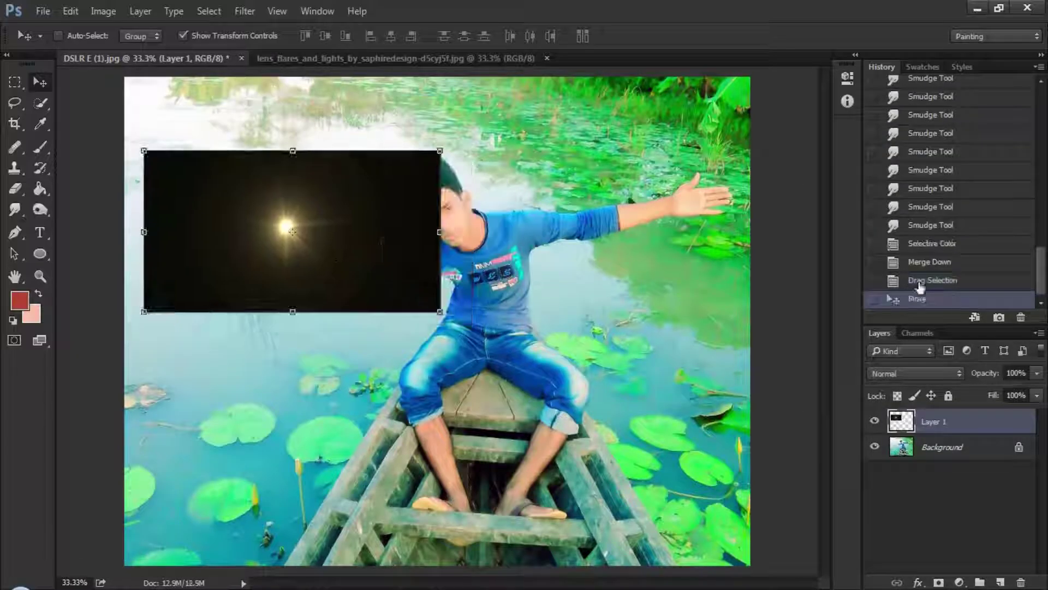
{"action": "left_click", "coordinate": [914, 373]}
{"action": "left_click", "coordinate": [889, 159]}
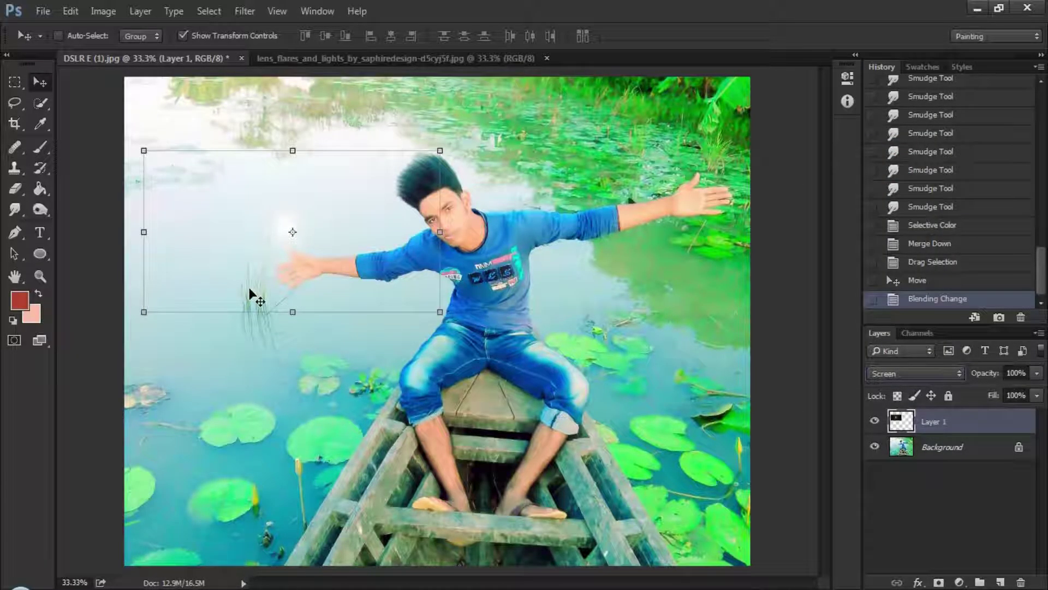
Enlarge the flare layer in two passes until it covers the photo, positioning its glow over the water beside the man's outstretched hand.
{"action": "left_click_drag", "start_coordinate": [440, 312], "coordinate": [831, 534]}
{"action": "key", "text": "Return"}
{"action": "left_click_drag", "start_coordinate": [568, 344], "coordinate": [303, 258]}
{"action": "key", "text": "ctrl+minus"}
{"action": "key", "text": "ctrl+t"}
{"action": "left_click_drag", "start_coordinate": [489, 386], "coordinate": [653, 455]}
{"action": "key", "text": "Return"}
{"action": "left_click_drag", "start_coordinate": [471, 337], "coordinate": [399, 313]}
{"action": "key", "text": "ctrl+plus"}
{"action": "key", "text": "ctrl+plus"}
{"action": "left_click_drag", "start_coordinate": [317, 302], "coordinate": [300, 304]}
Apply a Gaussian Blur with a 14.1-pixel radius to the flare layer.
{"action": "left_click", "coordinate": [245, 11]}
{"action": "mouse_move", "coordinate": [317, 170]}
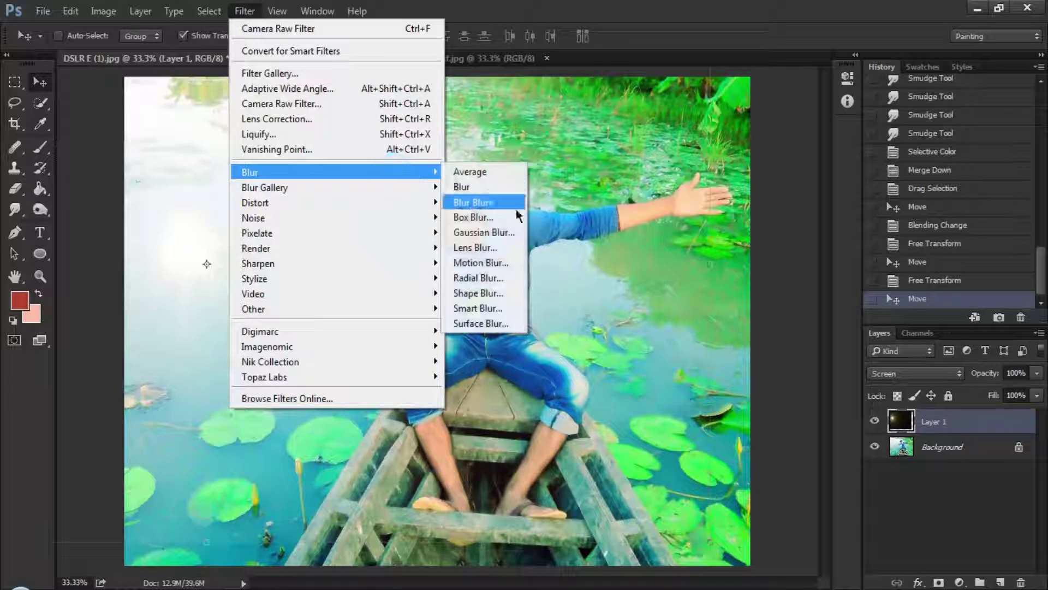
{"action": "left_click", "coordinate": [488, 232]}
{"action": "left_click", "coordinate": [624, 308]}
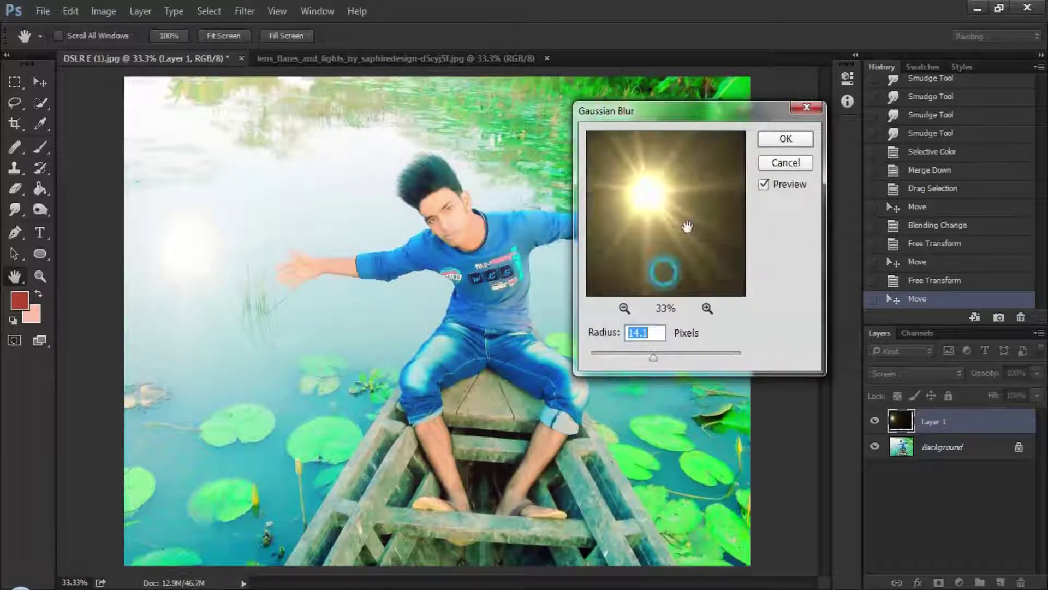
{"action": "left_click", "coordinate": [787, 141]}
Reposition the blurred flare slightly over the water and compare the photo with and without it.
{"action": "left_click_drag", "start_coordinate": [301, 226], "coordinate": [305, 239]}
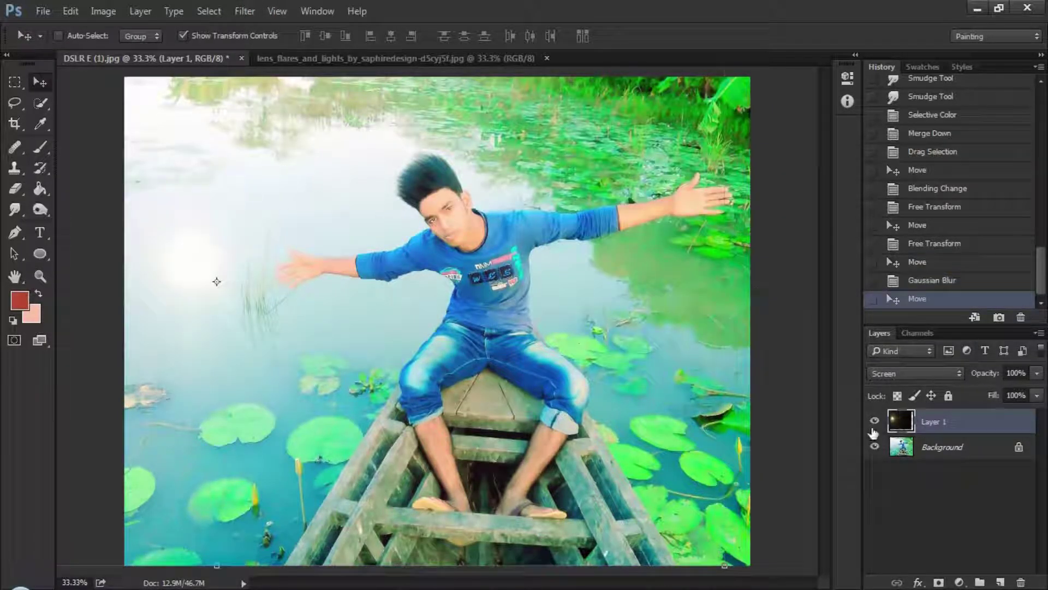
{"action": "left_click", "coordinate": [874, 421]}
{"action": "left_click", "coordinate": [875, 422]}
{"action": "left_click_drag", "start_coordinate": [394, 321], "coordinate": [394, 322]}
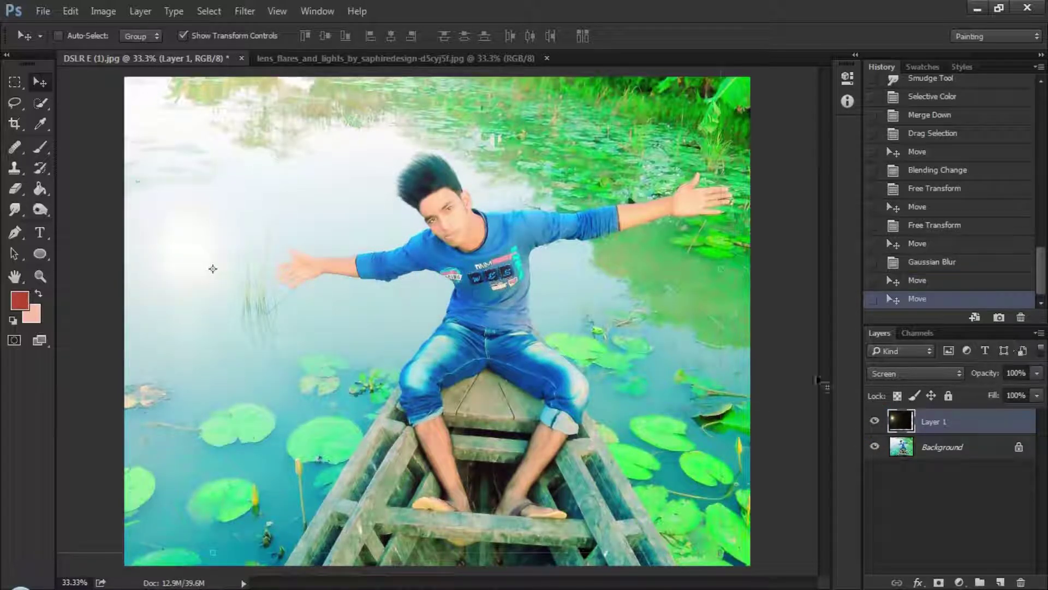
Lower the flare layer's opacity to 91% and shift the glow slightly over the water.
{"action": "left_click", "coordinate": [488, 359]}
{"action": "left_click", "coordinate": [260, 320]}
{"action": "left_click", "coordinate": [522, 300]}
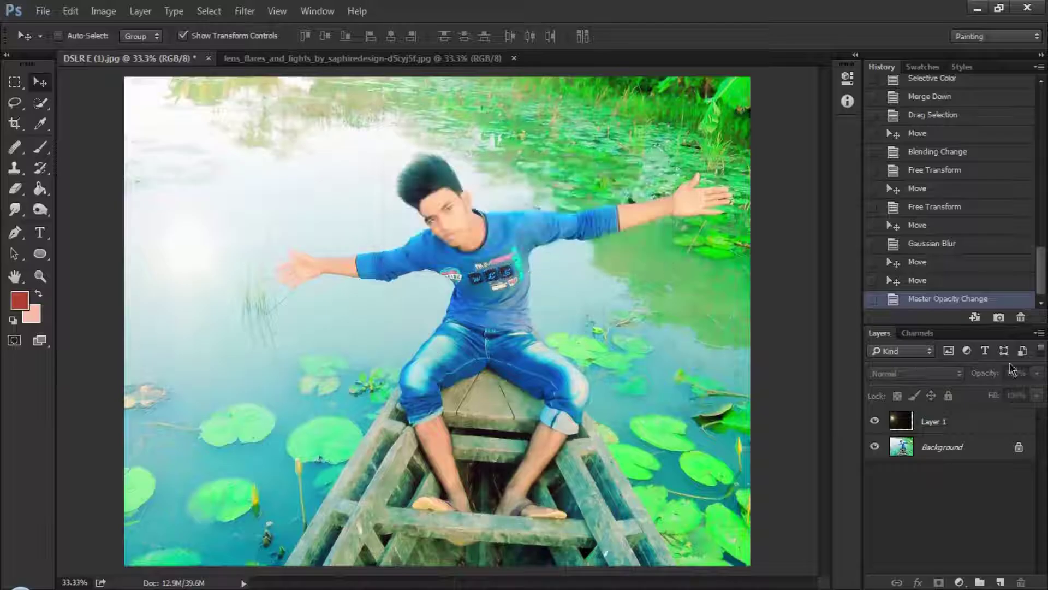
{"action": "left_click", "coordinate": [964, 427]}
{"action": "left_click_drag", "start_coordinate": [309, 323], "coordinate": [327, 325]}
Examine how the flare glow blends with the whole photo at different magnifications.
{"action": "key", "text": "ctrl+minus"}
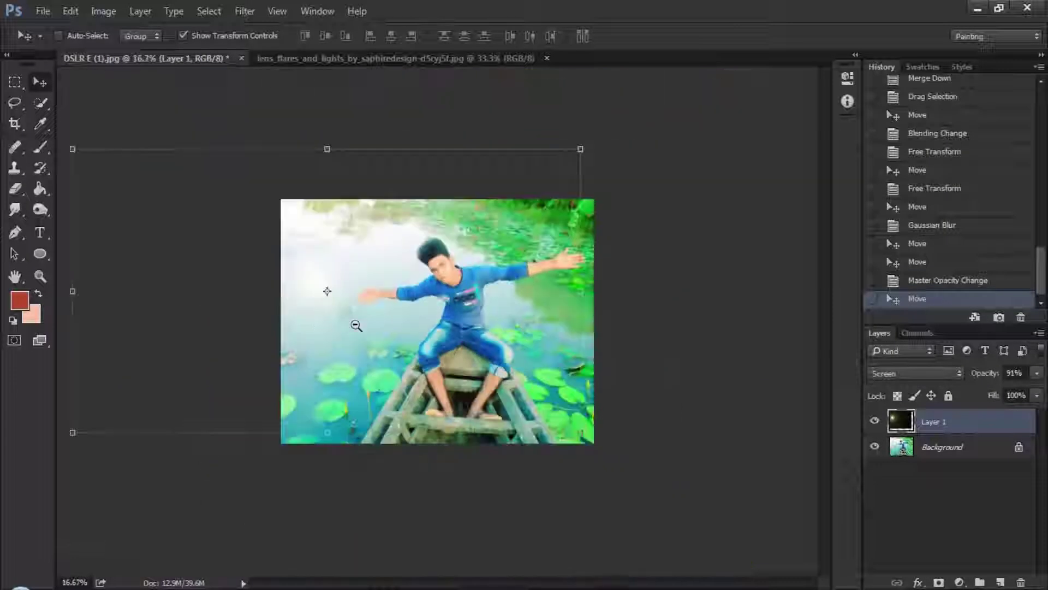
{"action": "key", "text": "ctrl+plus"}
{"action": "key", "text": "ctrl+plus"}
{"action": "key", "text": "ctrl+plus"}
{"action": "key", "text": "ctrl+plus"}
{"action": "key", "text": "ctrl+plus"}
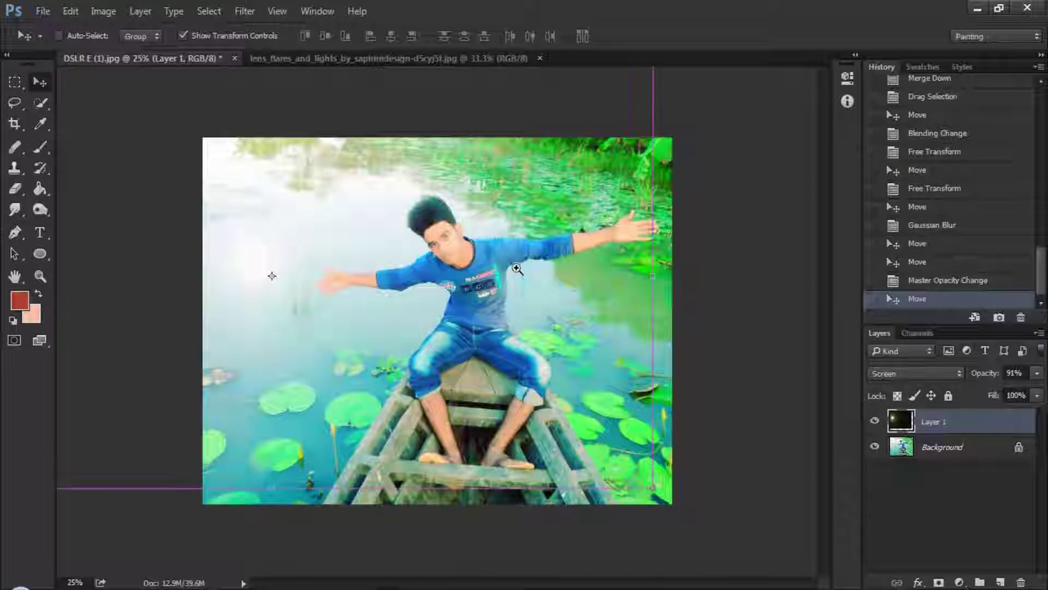
{"action": "key", "text": "ctrl+minus"}
{"action": "key", "text": "ctrl+minus"}
{"action": "key", "text": "ctrl+minus"}
{"action": "key", "text": "ctrl+minus"}
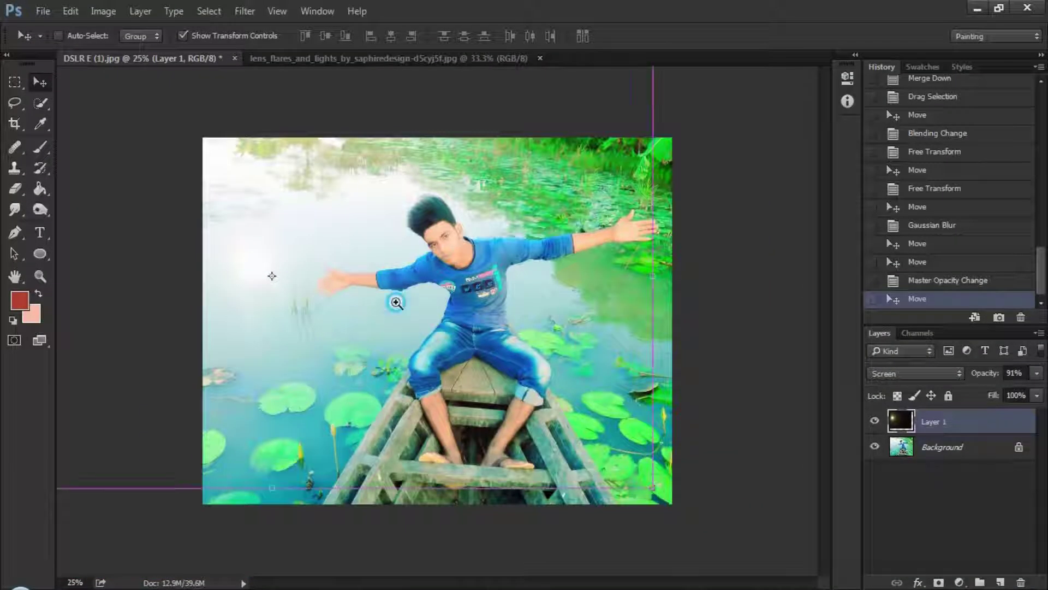
Merge the flare layer down into the Background.
{"action": "left_click", "coordinate": [396, 302], "text": "ctrl"}
{"action": "right_click", "coordinate": [985, 424]}
{"action": "left_click", "coordinate": [829, 473]}
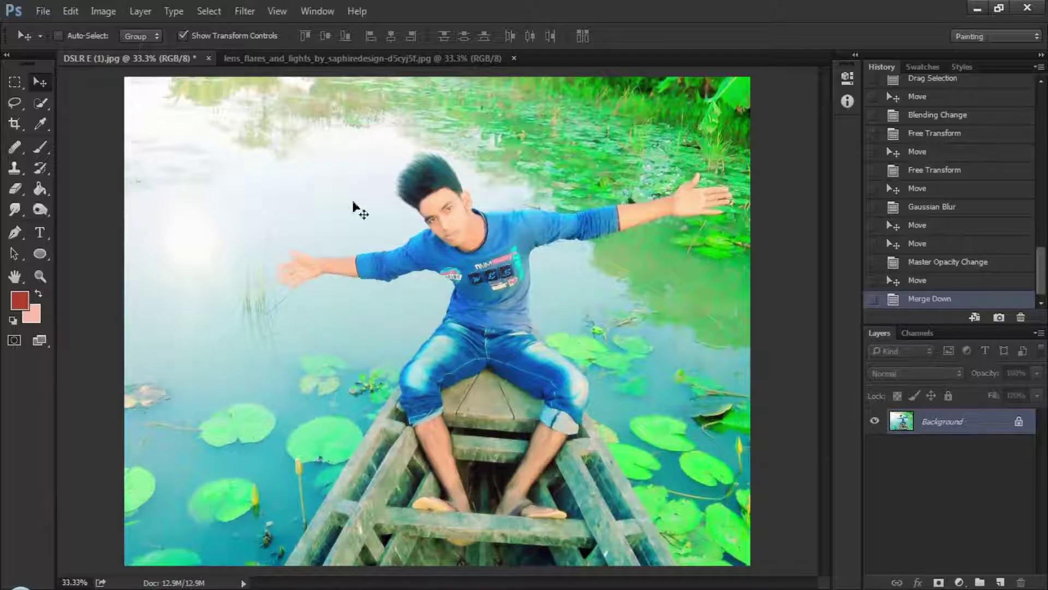
Apply the Topaz Clean 3 filter to the merged Background, inspecting the man in the filter's preview first.
{"action": "left_click", "coordinate": [244, 11]}
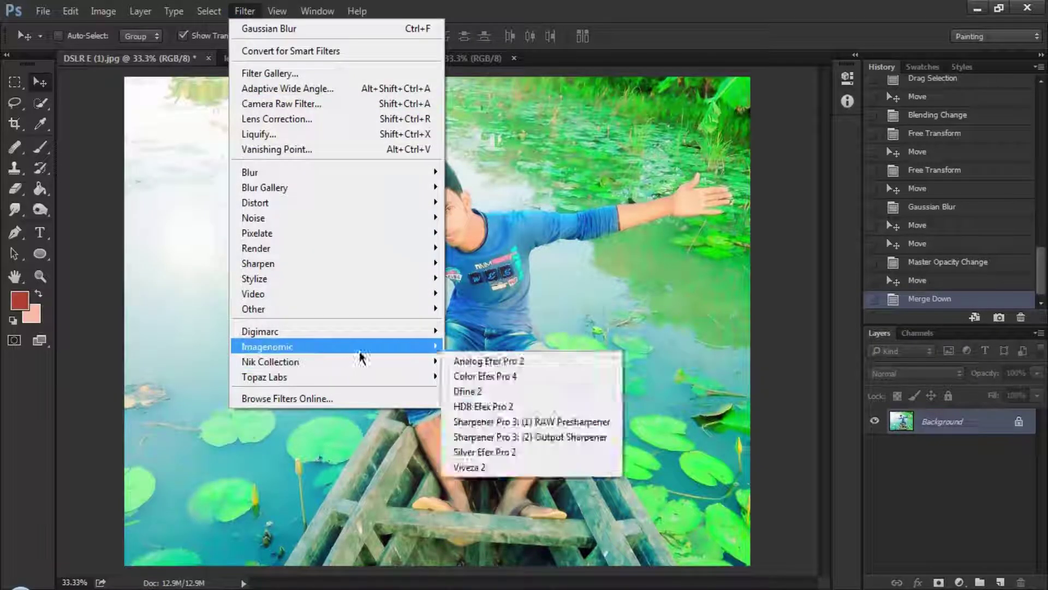
{"action": "mouse_move", "coordinate": [377, 380]}
{"action": "left_click", "coordinate": [485, 382]}
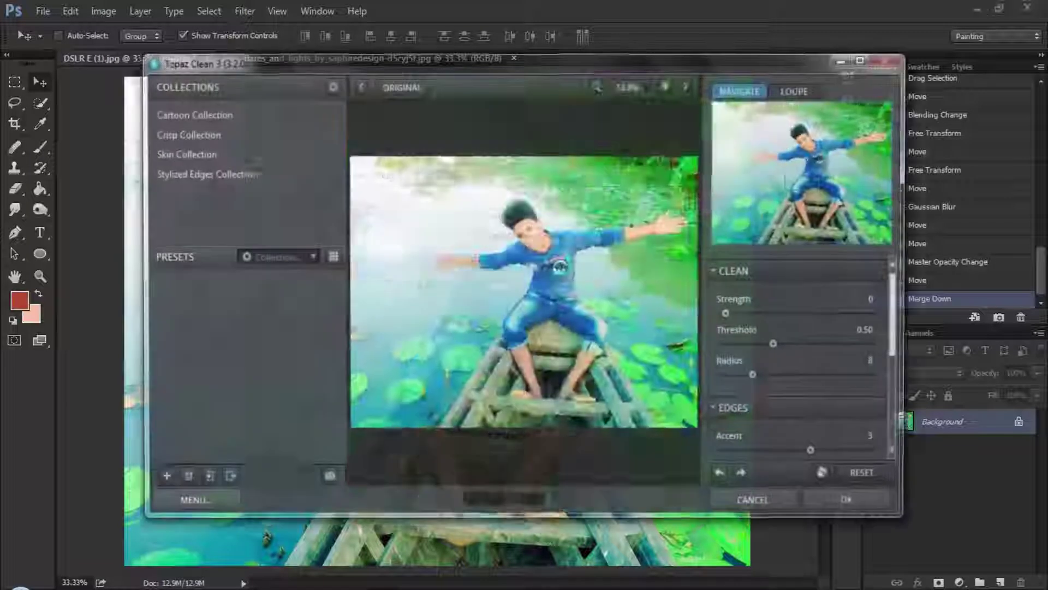
{"action": "scroll", "coordinate": [535, 252], "scroll_direction": "up", "scroll_amount": 5}
{"action": "left_click_drag", "start_coordinate": [508, 183], "coordinate": [537, 317]}
{"action": "left_click", "coordinate": [851, 501]}
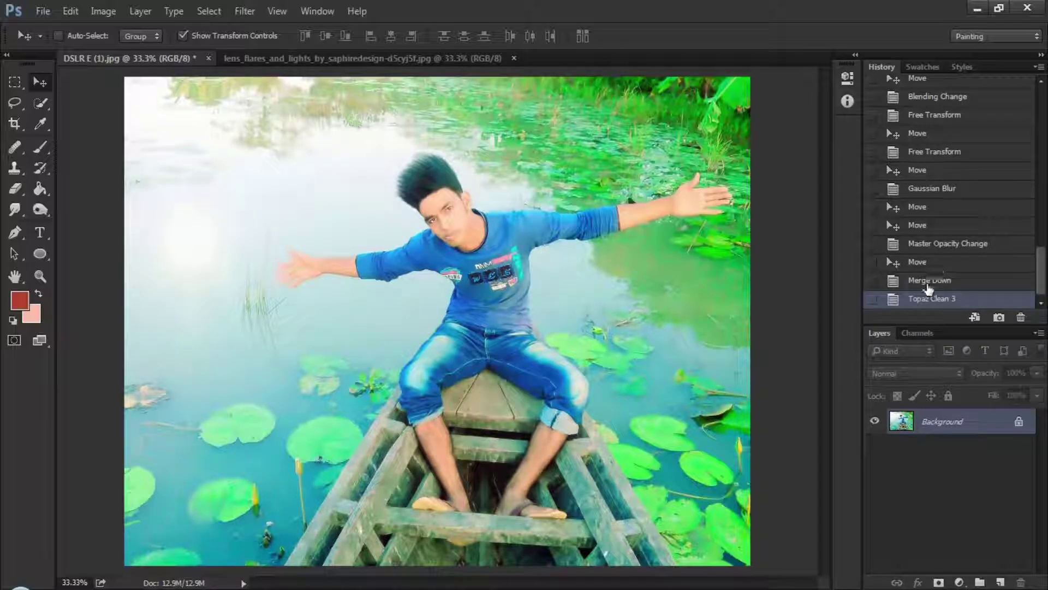
Compare the photo before and after Topaz Clean 3 and examine the man up close.
{"action": "left_click", "coordinate": [927, 287]}
{"action": "left_click", "coordinate": [923, 301]}
{"action": "scroll", "coordinate": [534, 236], "scroll_direction": "up", "scroll_amount": 2}
{"action": "scroll", "coordinate": [511, 245], "scroll_direction": "down", "scroll_amount": 2}
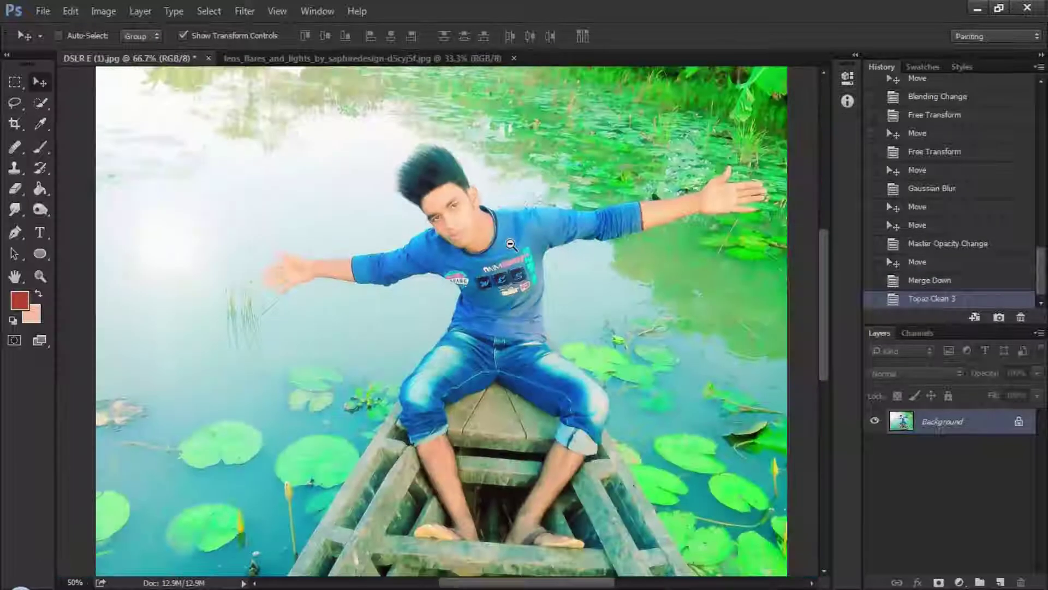
{"action": "left_click", "coordinate": [512, 245], "text": "ctrl+alt"}
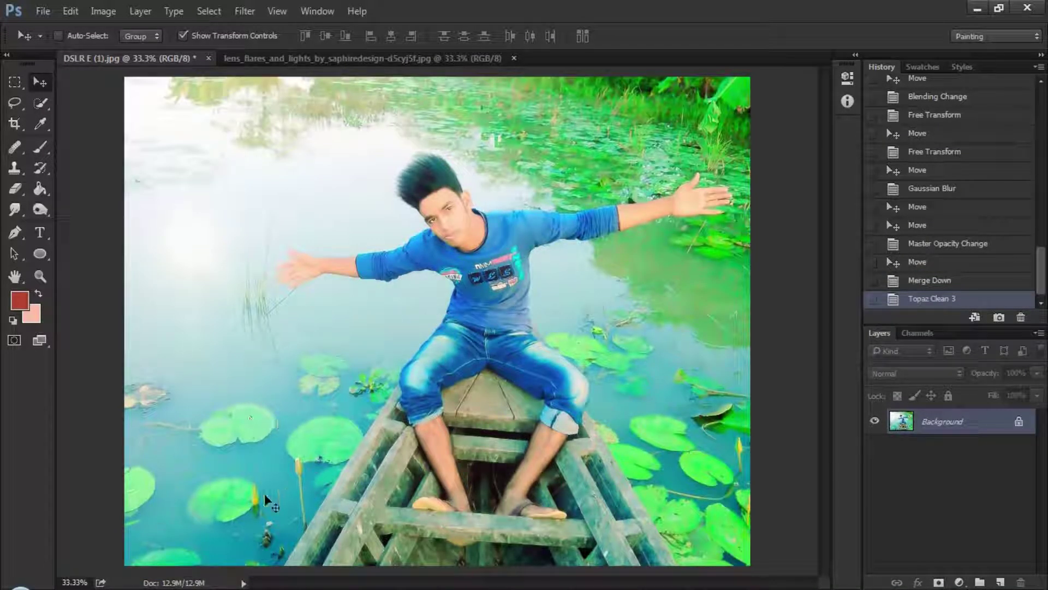